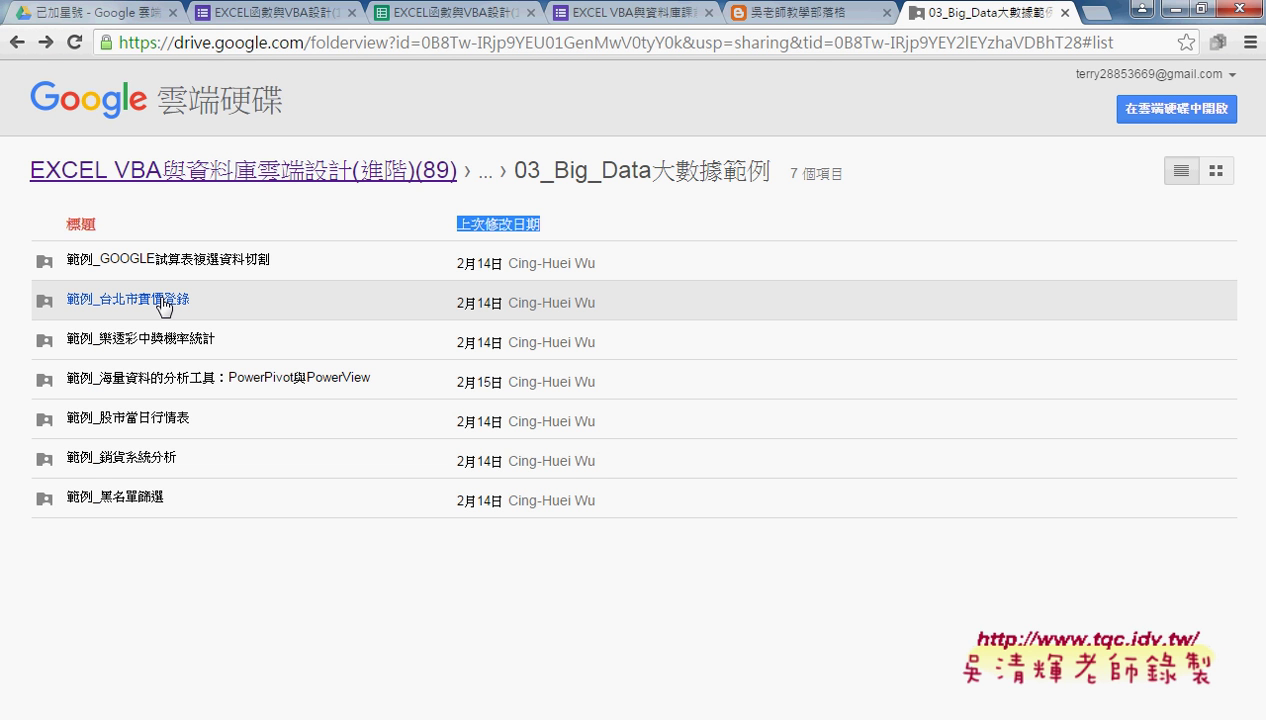
Step: Open the 程式碼_台北市實價登錄 document from the 範例_台北市實價登錄 folder in a new tab
left_click(165, 300)
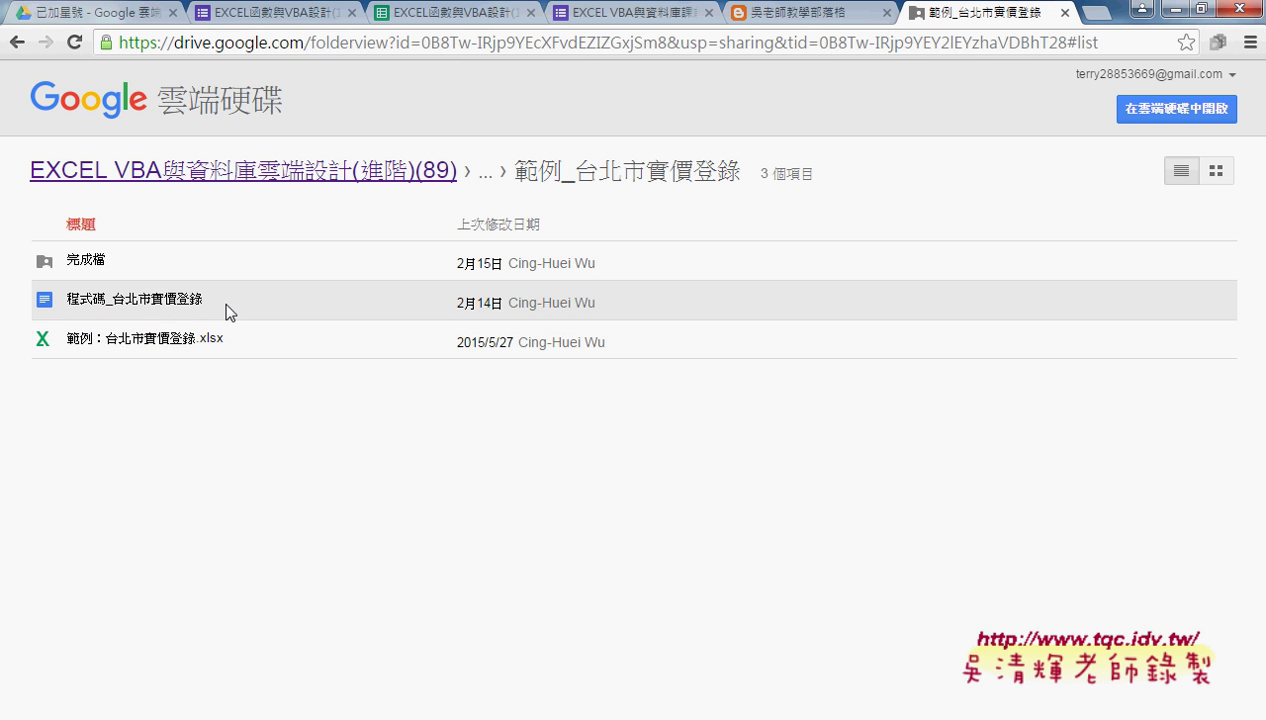
left_click_drag(224, 304, 182, 308)
left_click(157, 300)
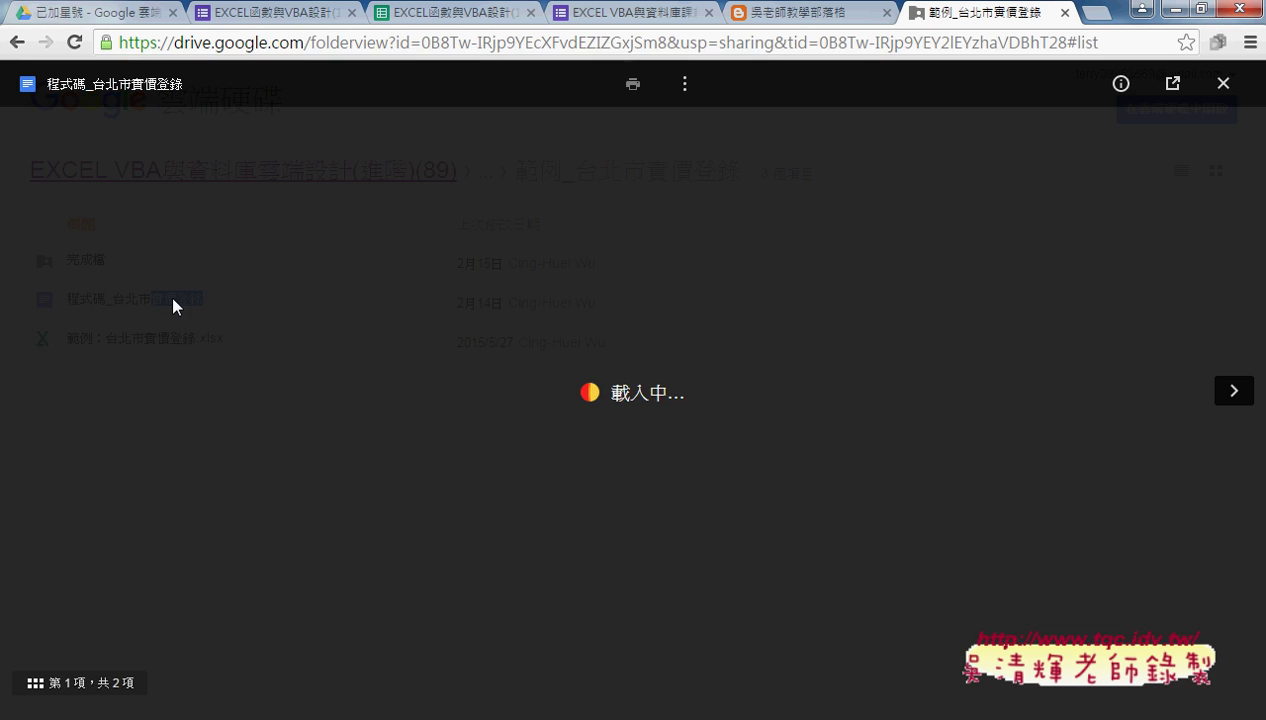
left_click_drag(47, 84, 158, 84)
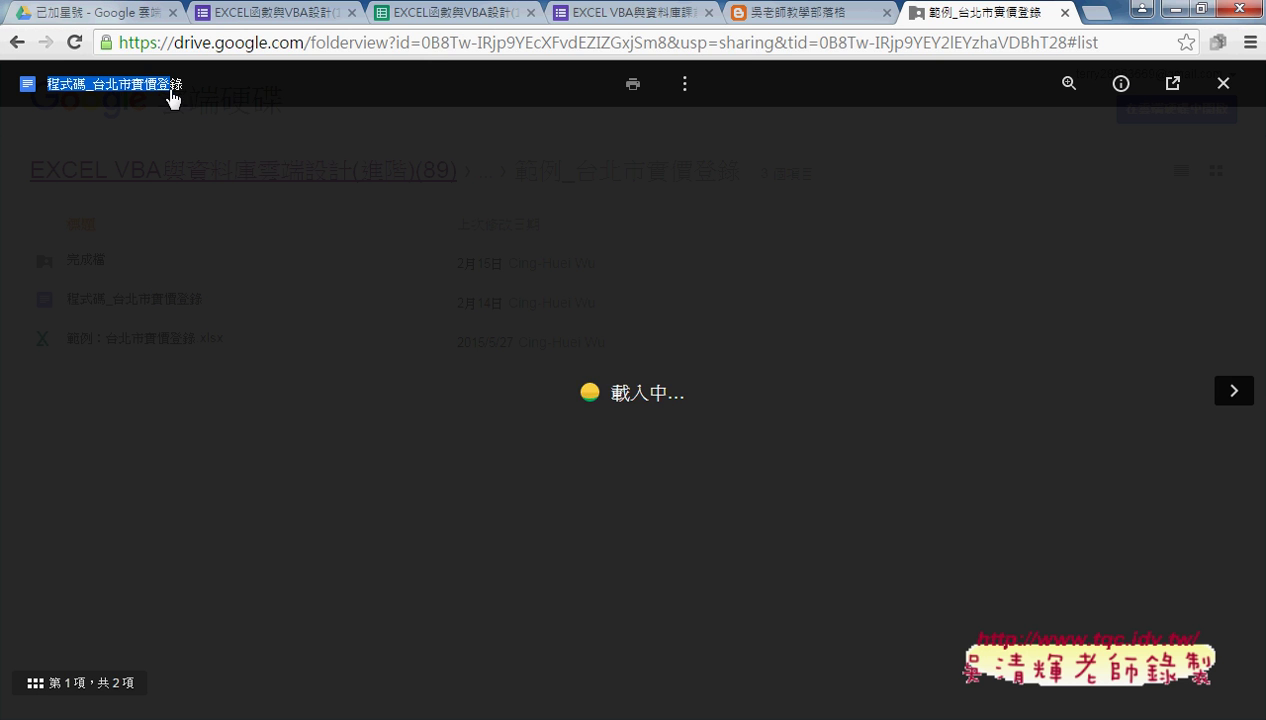
left_click(1172, 83)
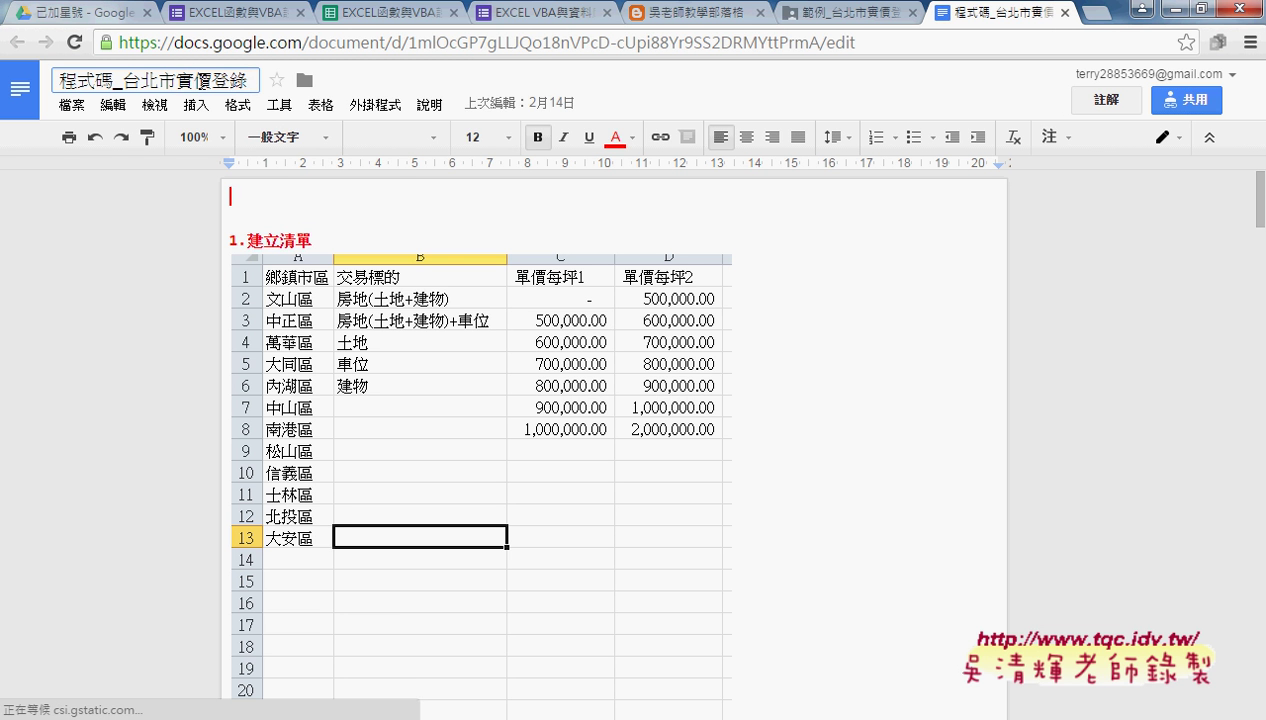
Step: Search Google for 實價登錄, selected from the document title
left_click_drag(177, 78, 248, 72)
right_click(204, 80)
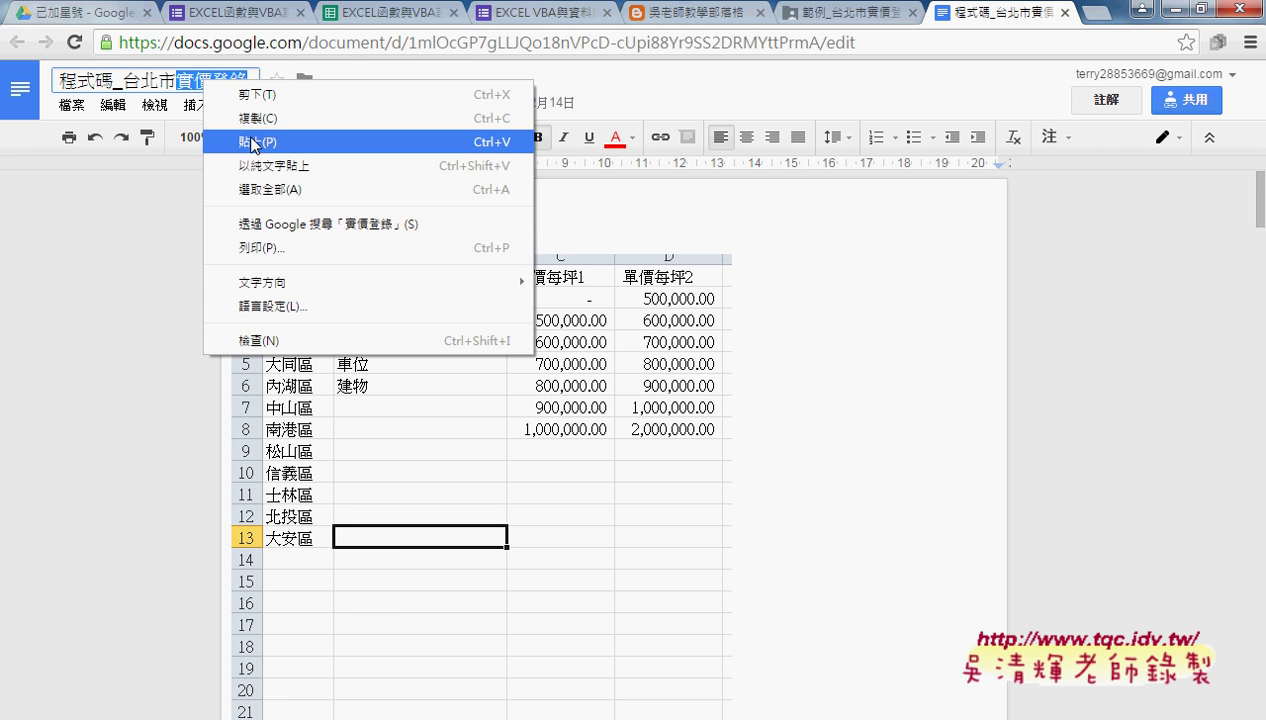
left_click(306, 233)
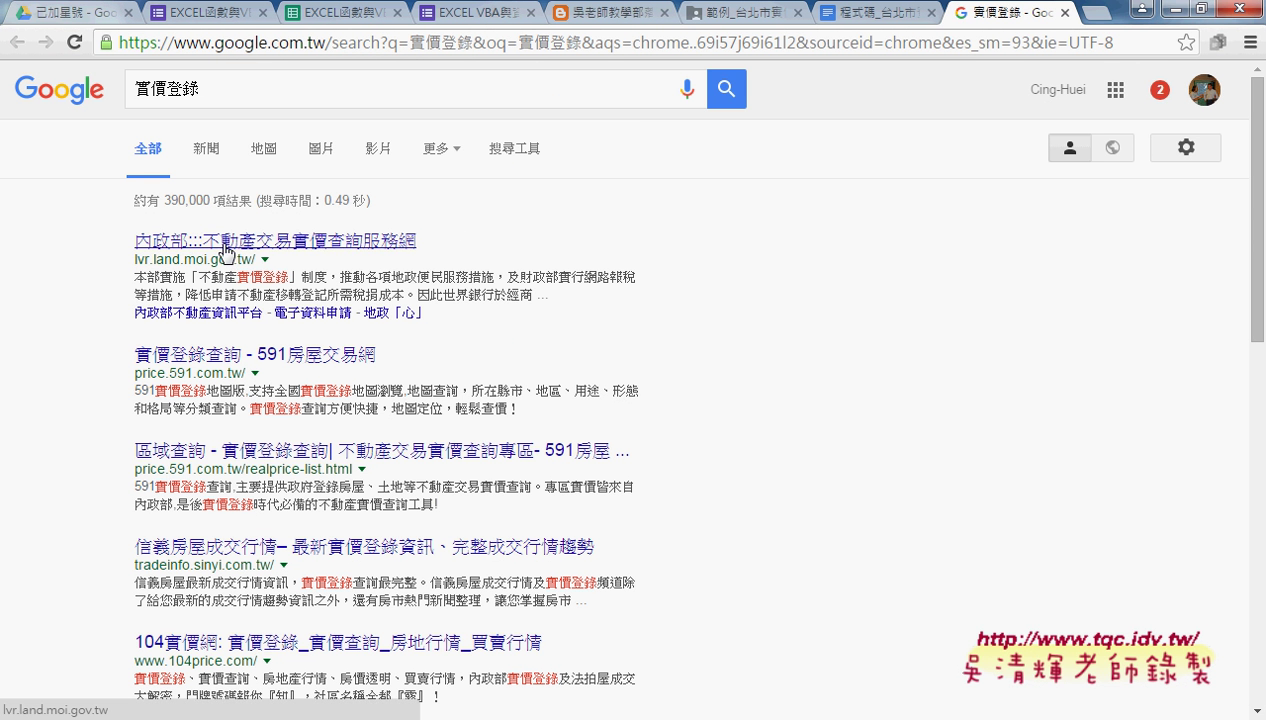
Step: Open the 內政部:::不動產交易實價查詢服務網 result for 實價登錄
left_click_drag(138, 82, 203, 80)
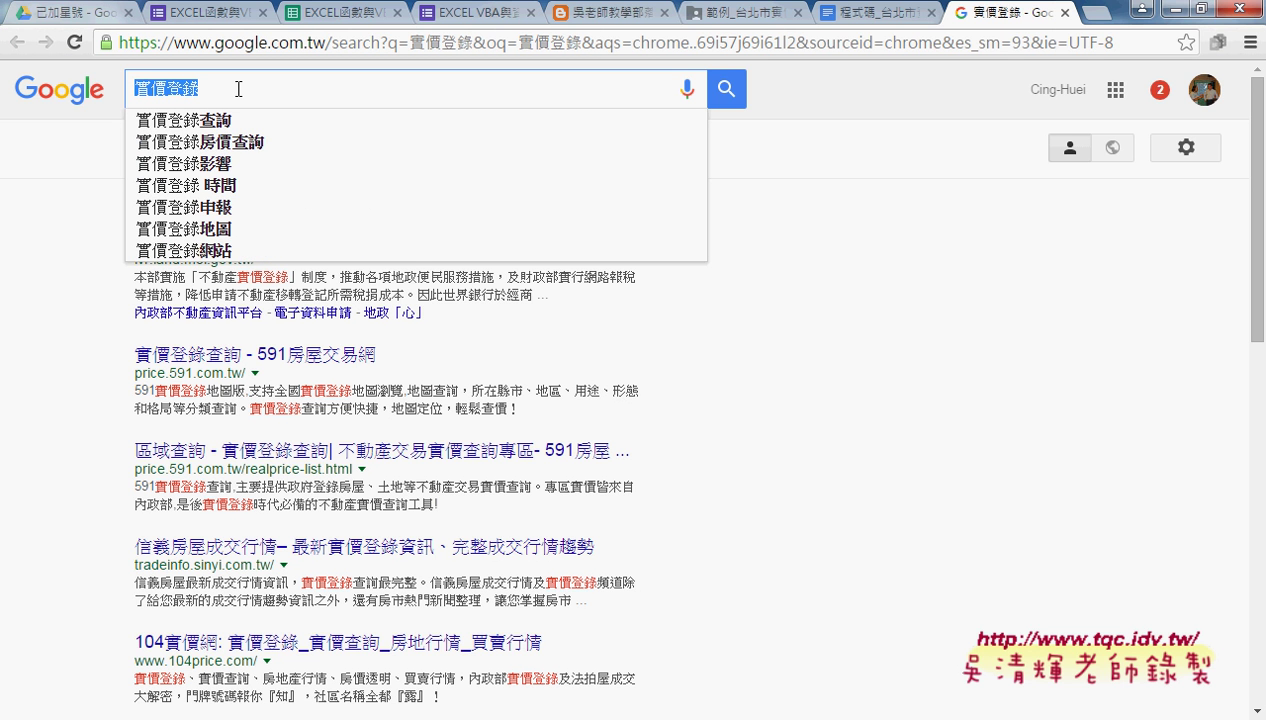
left_click(62, 333)
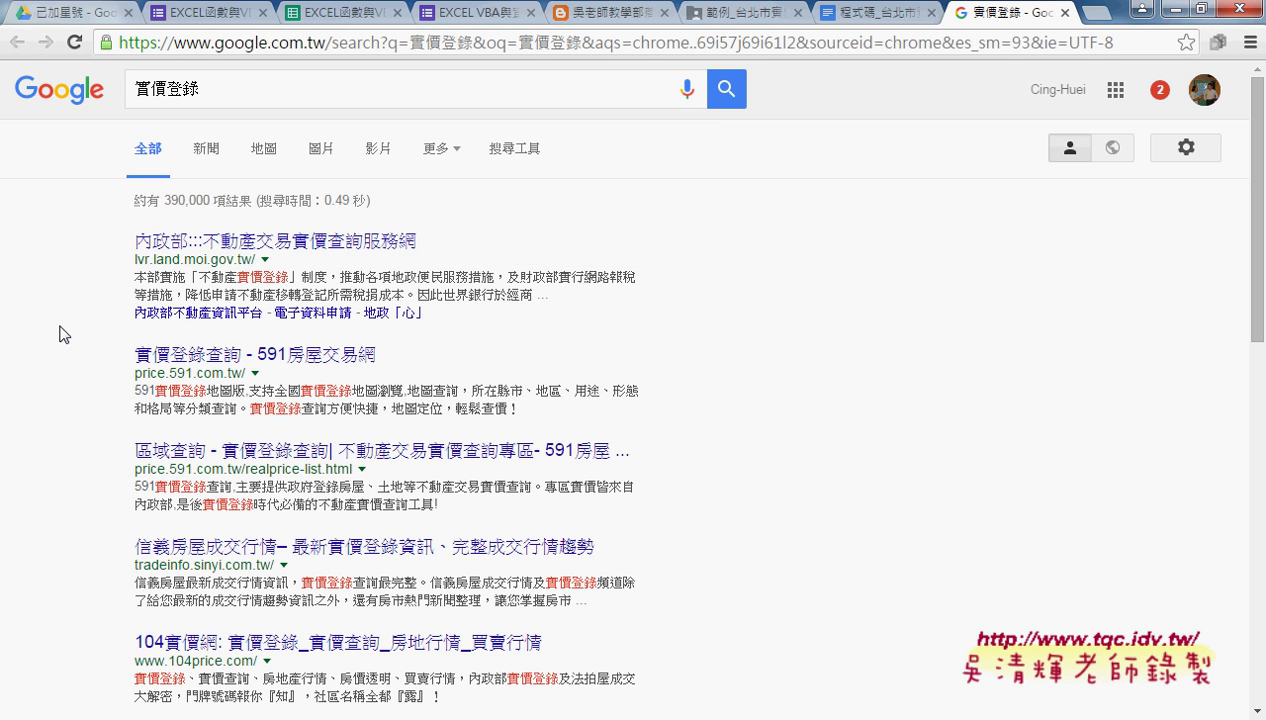
left_click(375, 241)
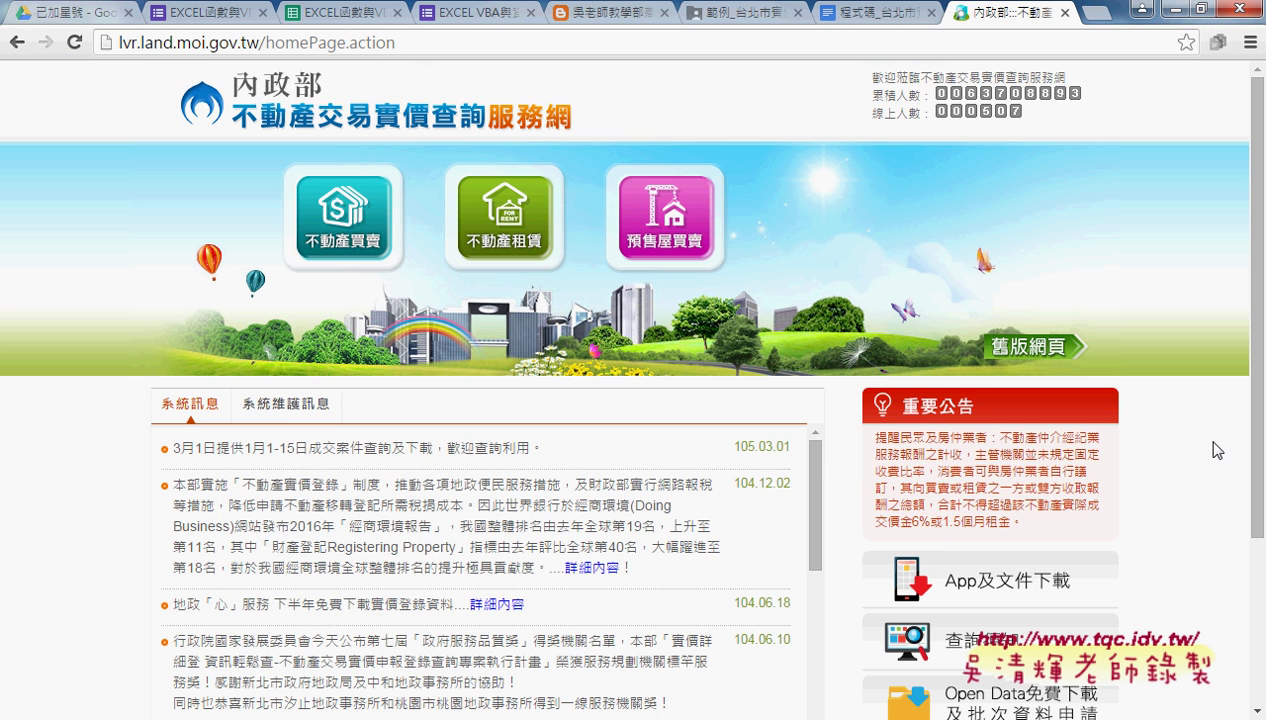
Step: Check the Open Data download formats (XML/TXT/CSV/XLS), then return to the Drive tab
scroll(1190, 541, "down", 3)
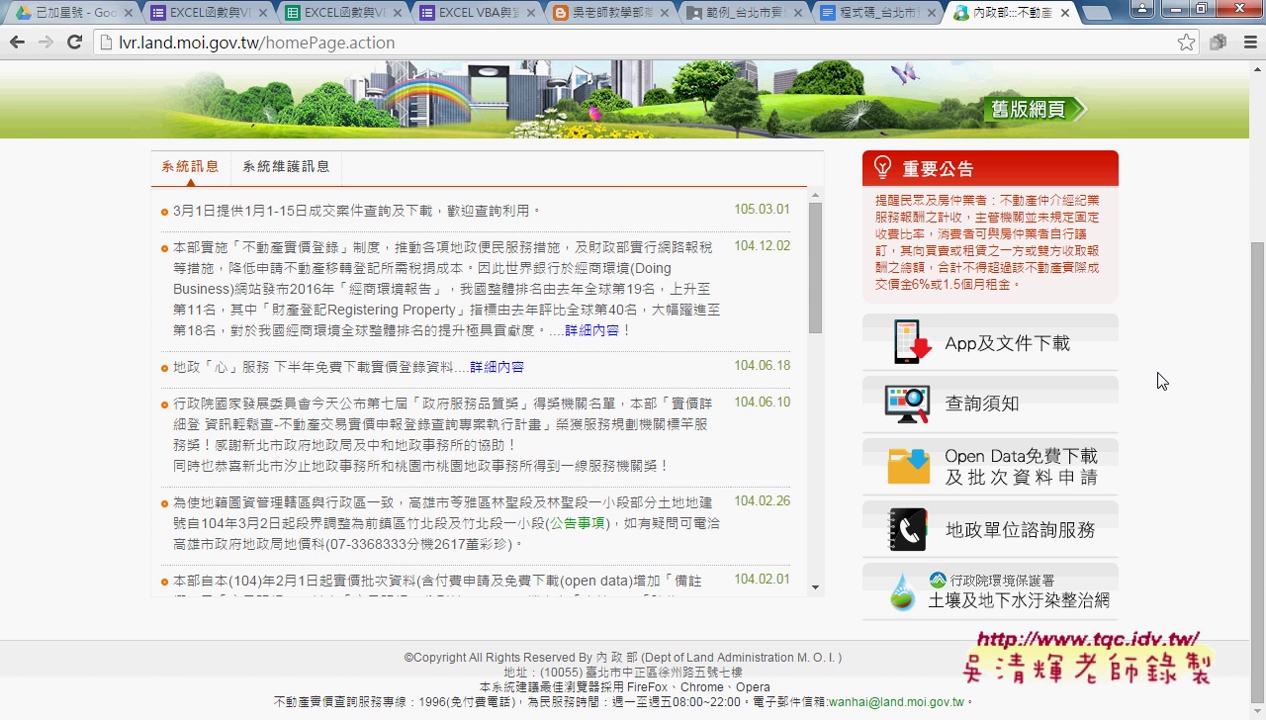
left_click(1069, 485)
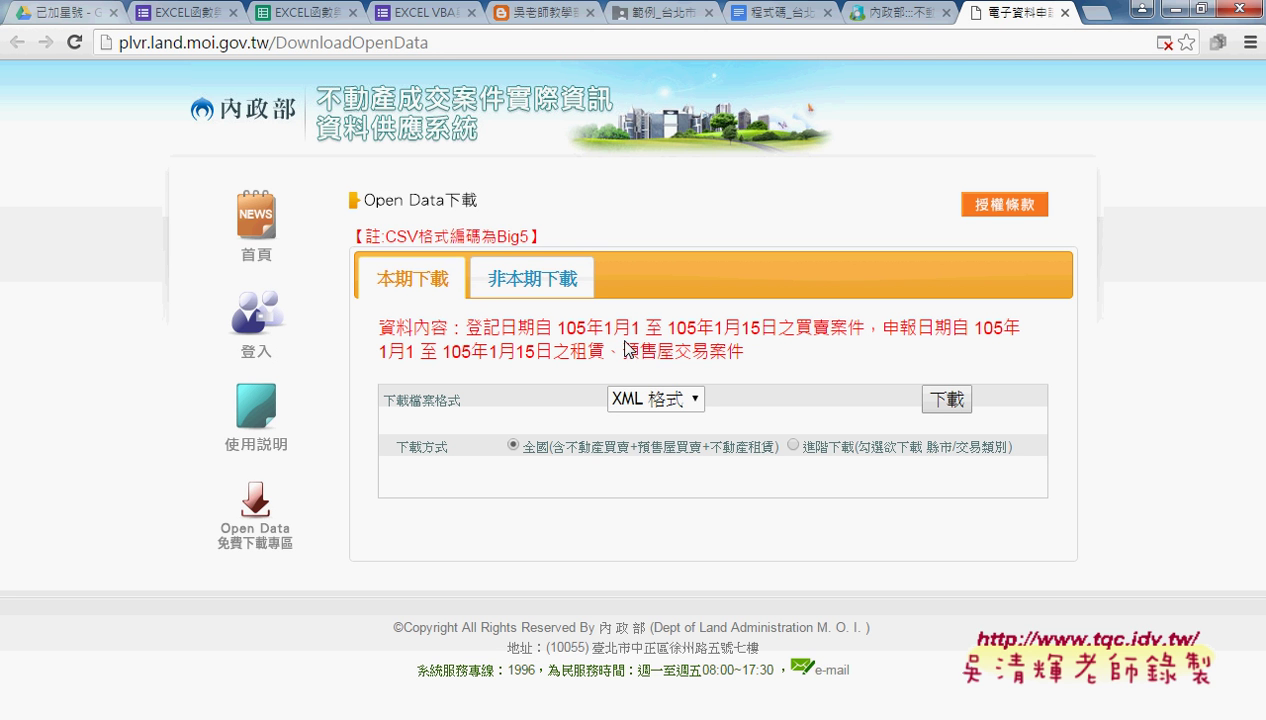
left_click(679, 403)
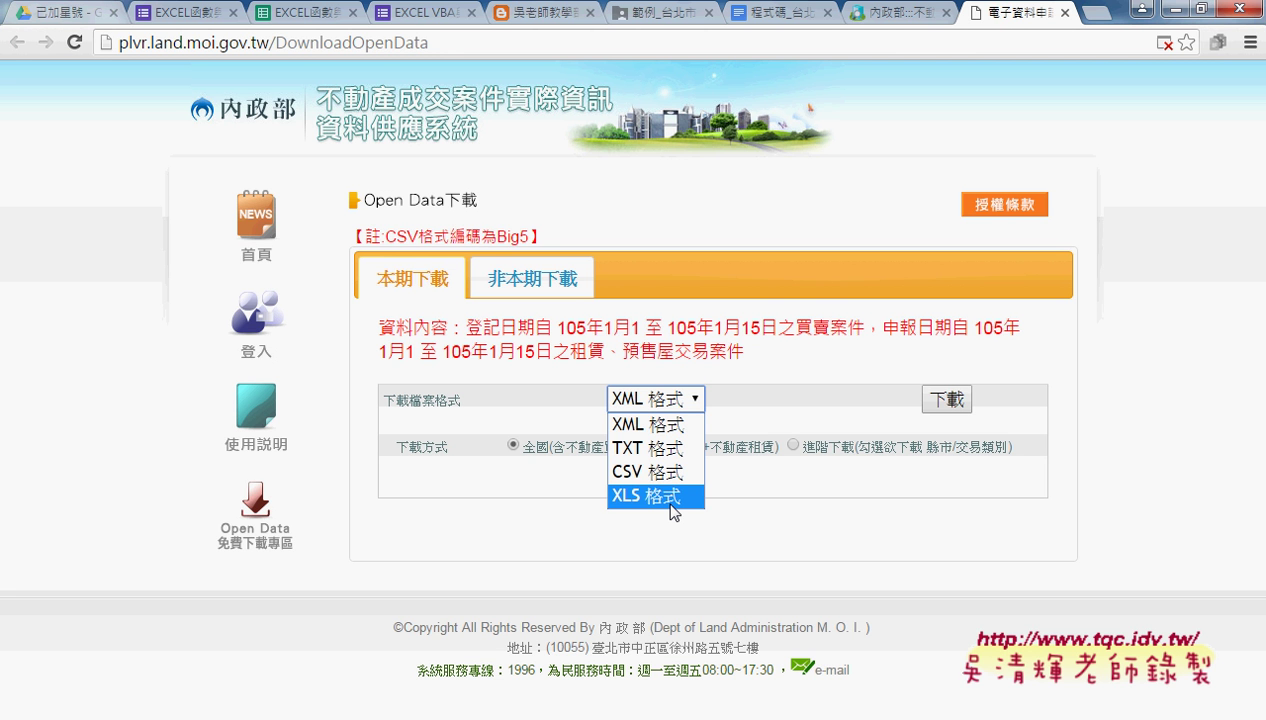
left_click(677, 18)
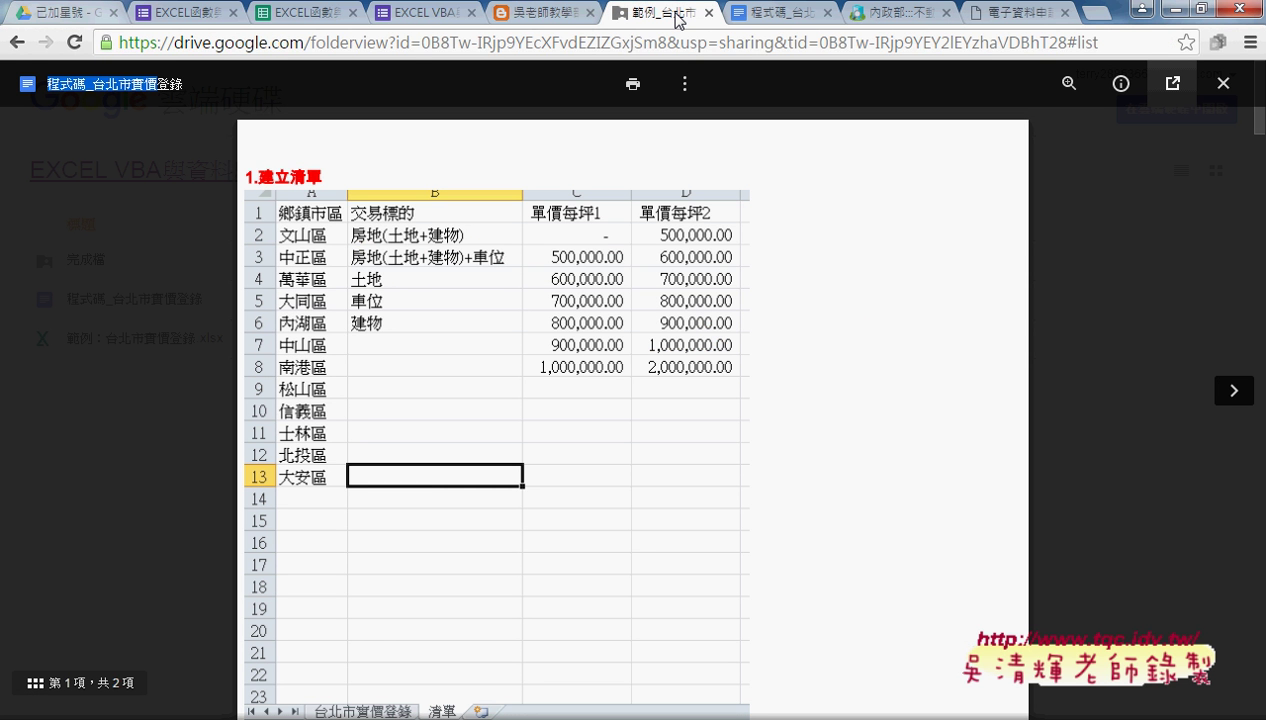
Step: Download 台北市實價登錄.xlsm from the 完成檔 folder and open it in Excel
left_click(1223, 84)
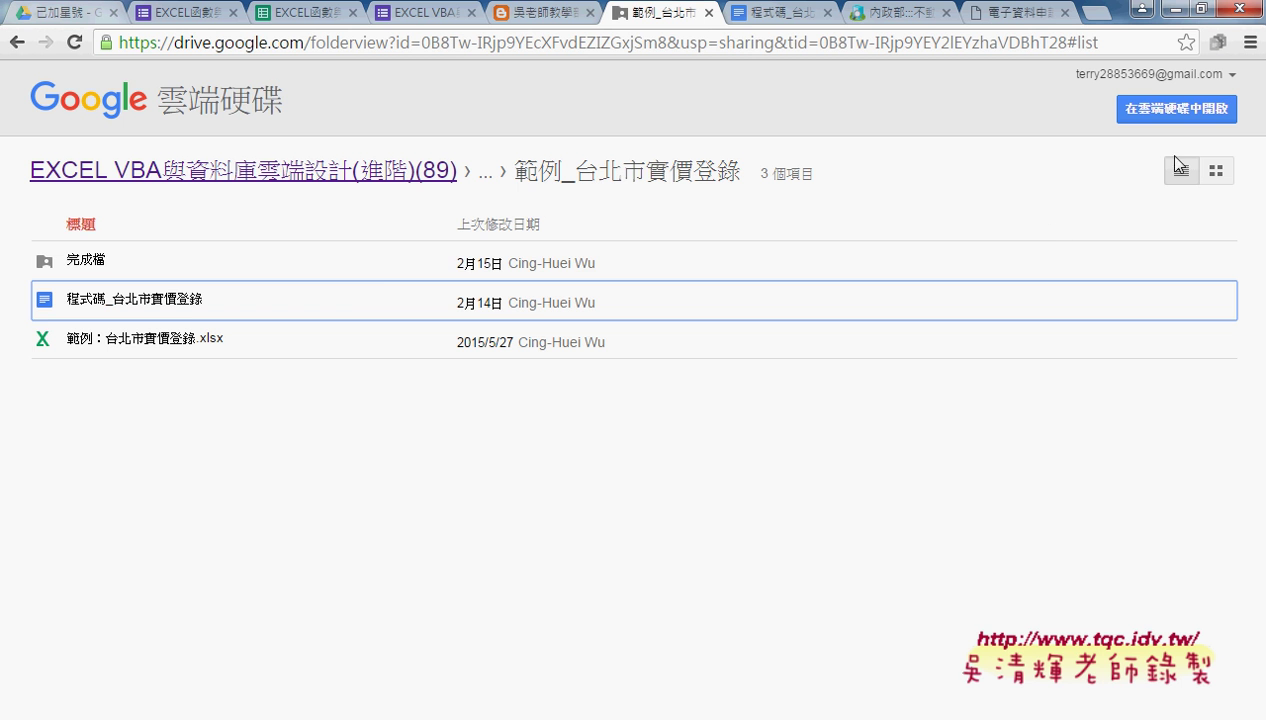
left_click(90, 262)
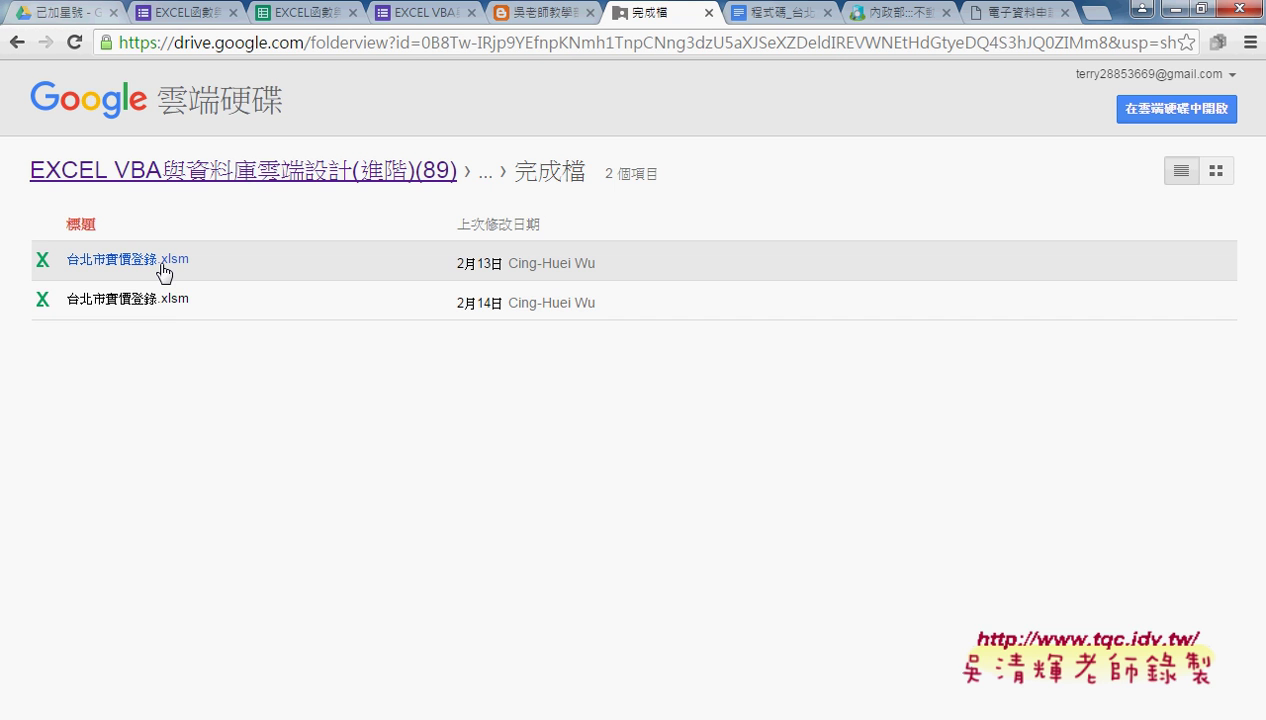
left_click(162, 301)
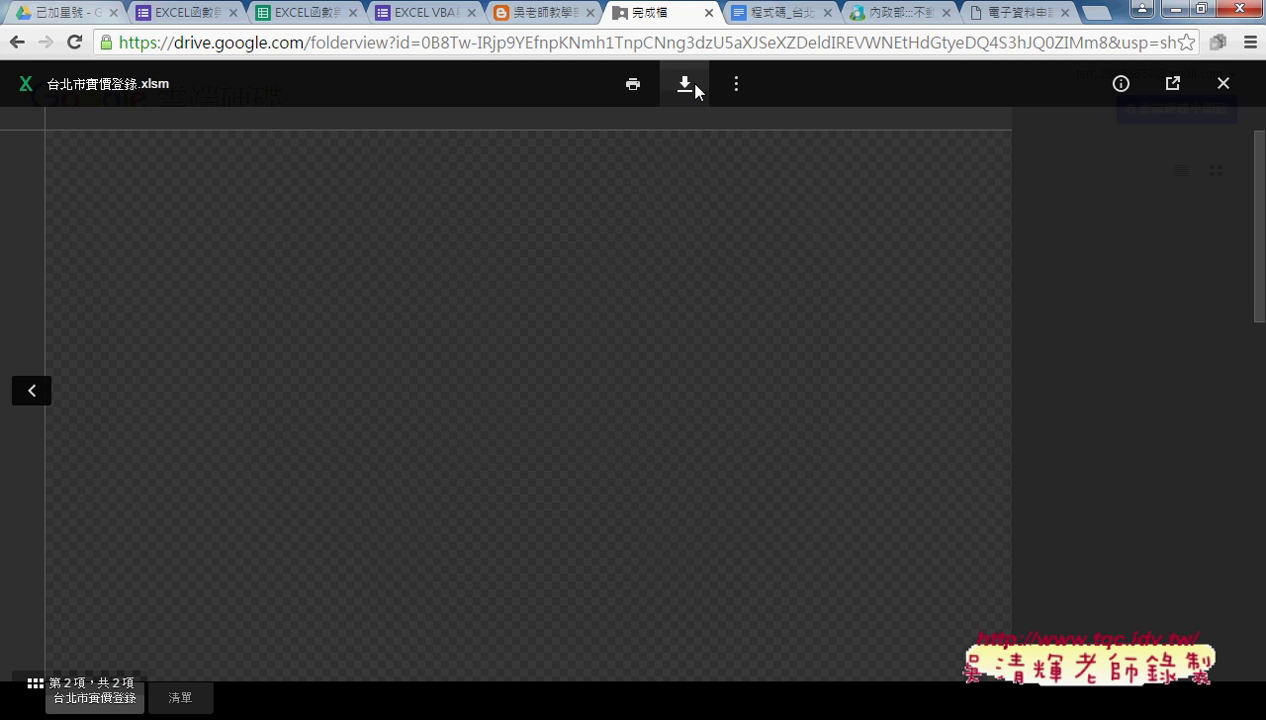
left_click(688, 85)
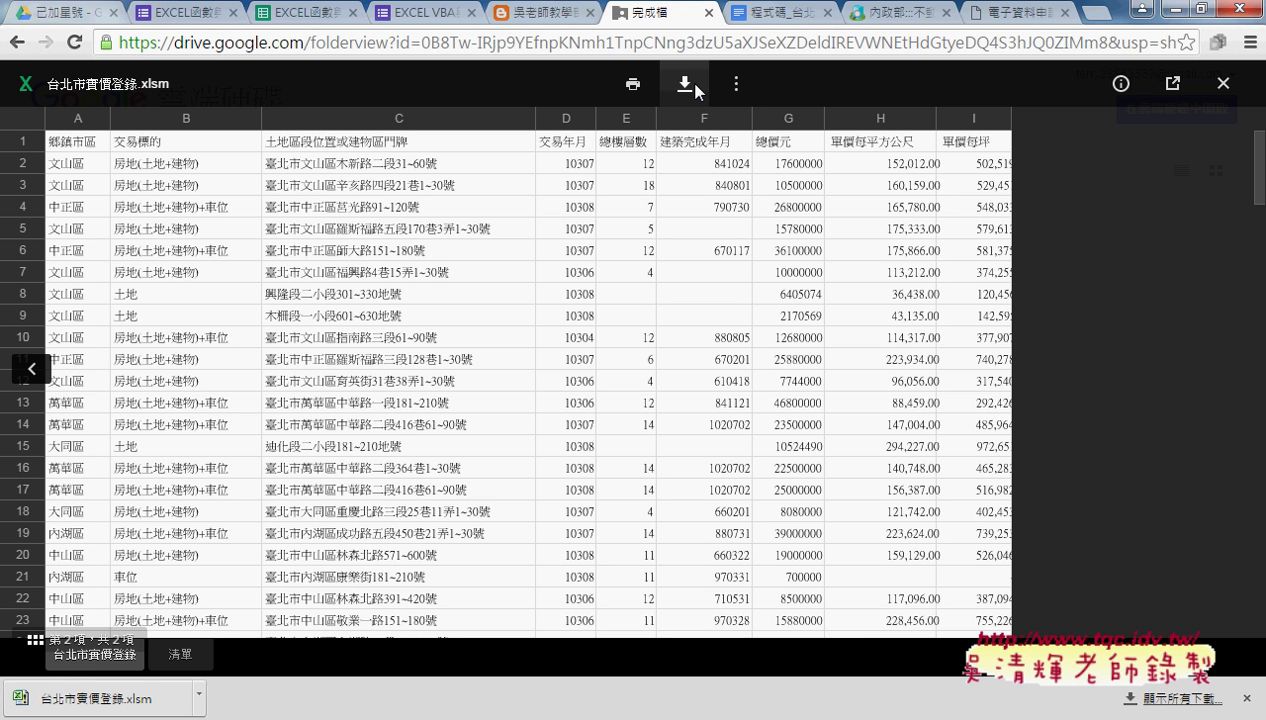
left_click(199, 693)
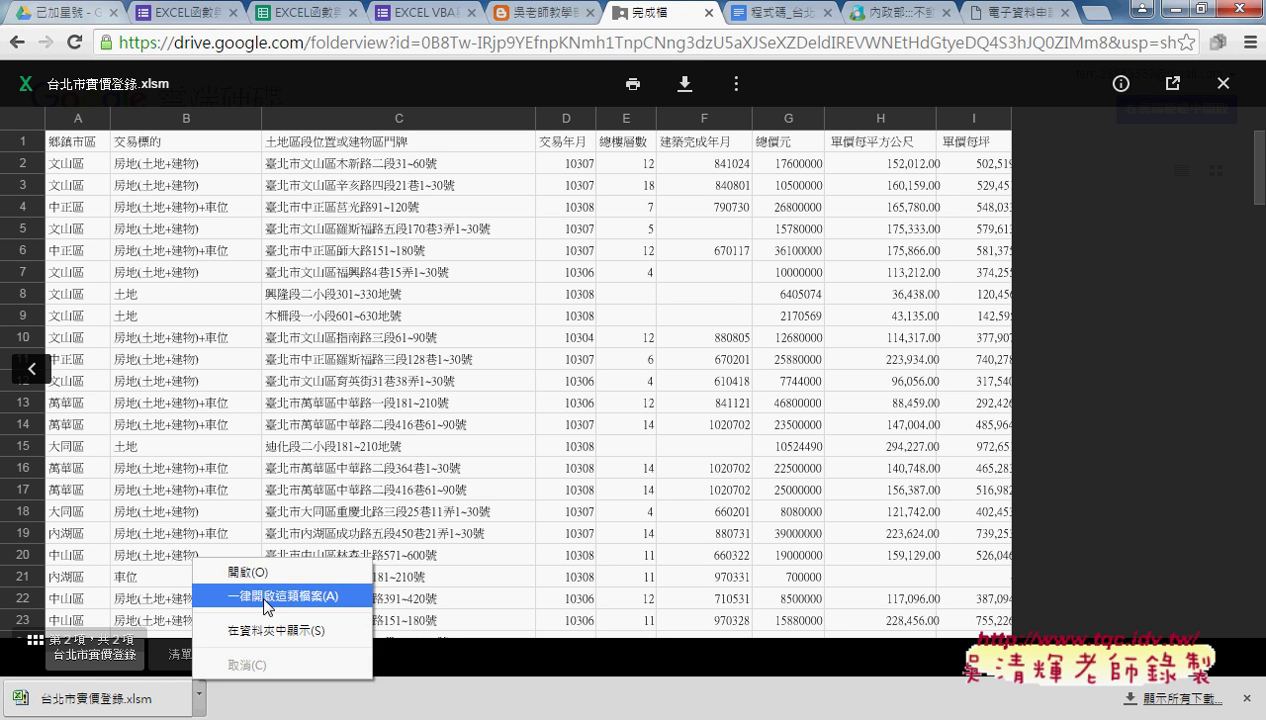
left_click(287, 582)
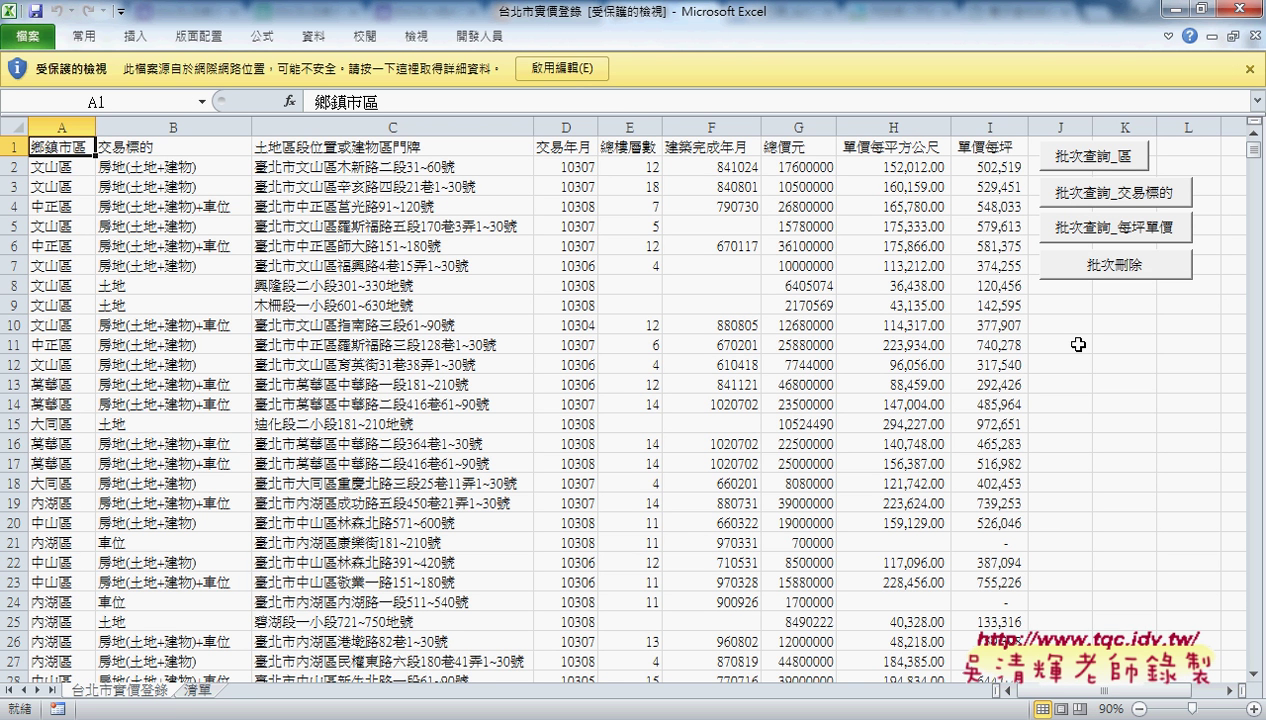
Step: Enable editing, dismiss the macro notice, and jump to the last data row, 949
left_click(558, 67)
left_click(624, 458)
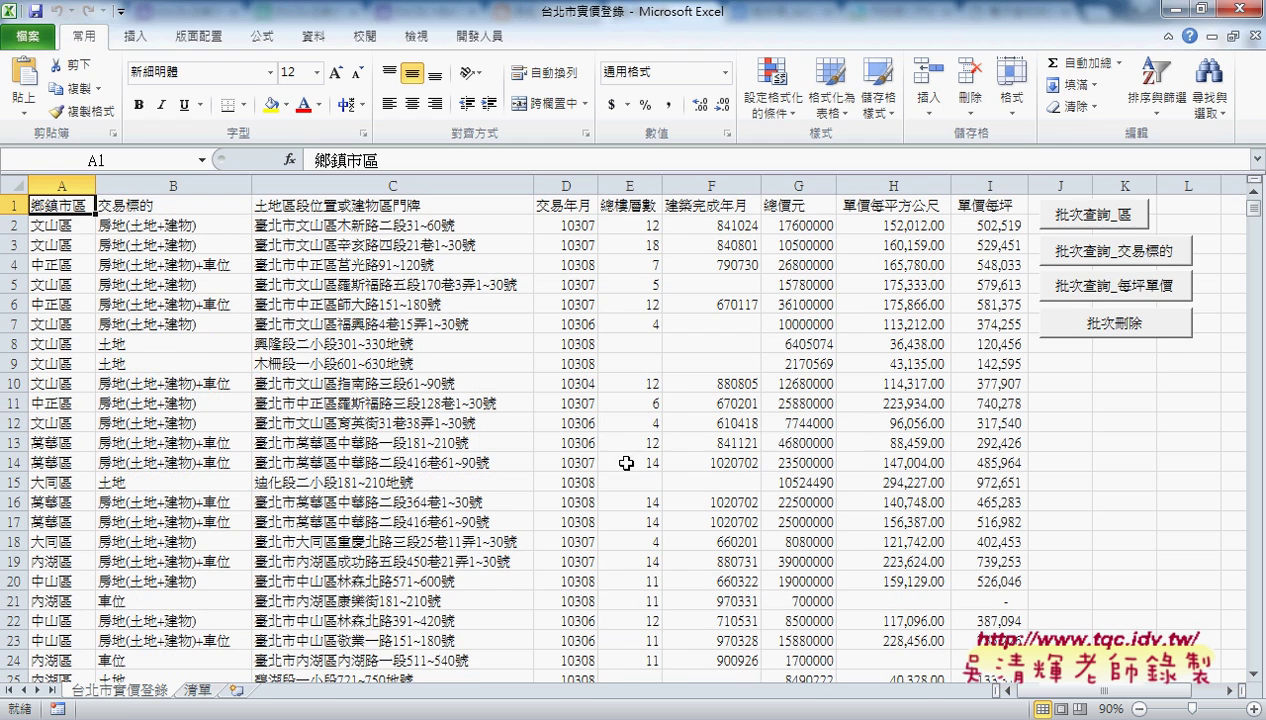
left_click(66, 264)
scroll(62, 328, "down", 4)
scroll(50, 368, "down", 5)
scroll(50, 368, "down", 4)
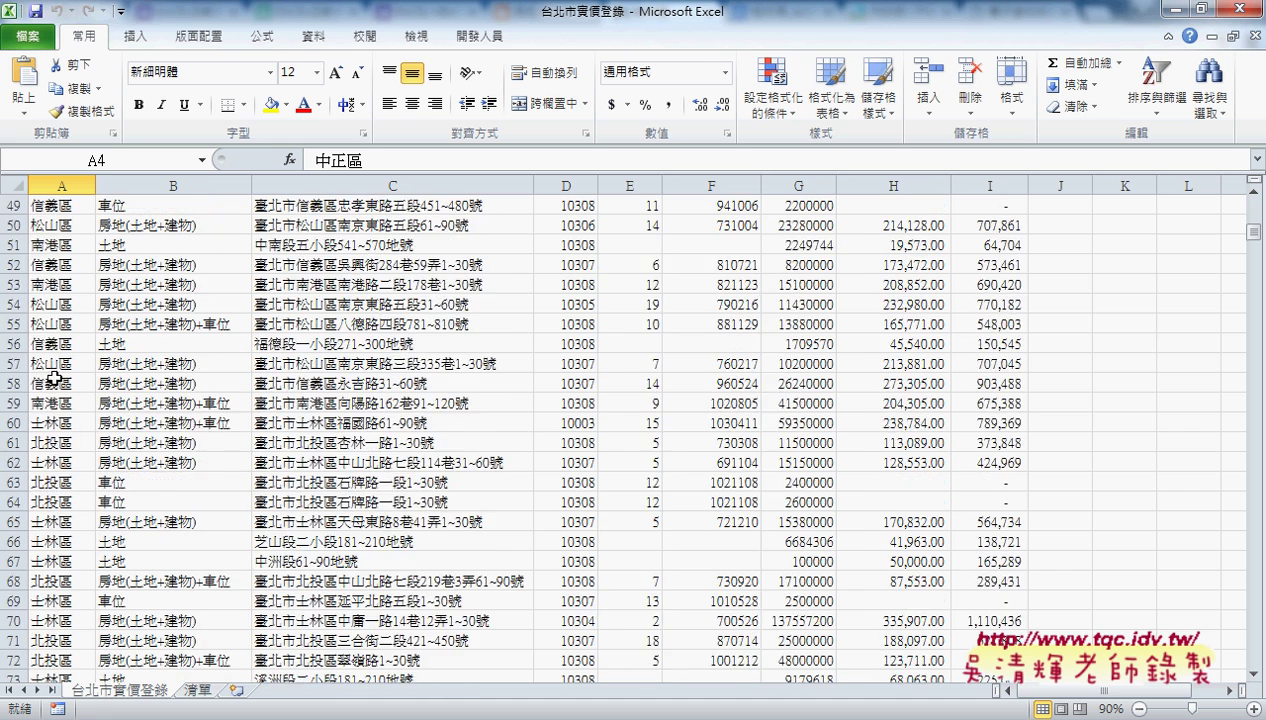
scroll(55, 400, "down", 4)
scroll(124, 530, "down", 4)
left_click(60, 478)
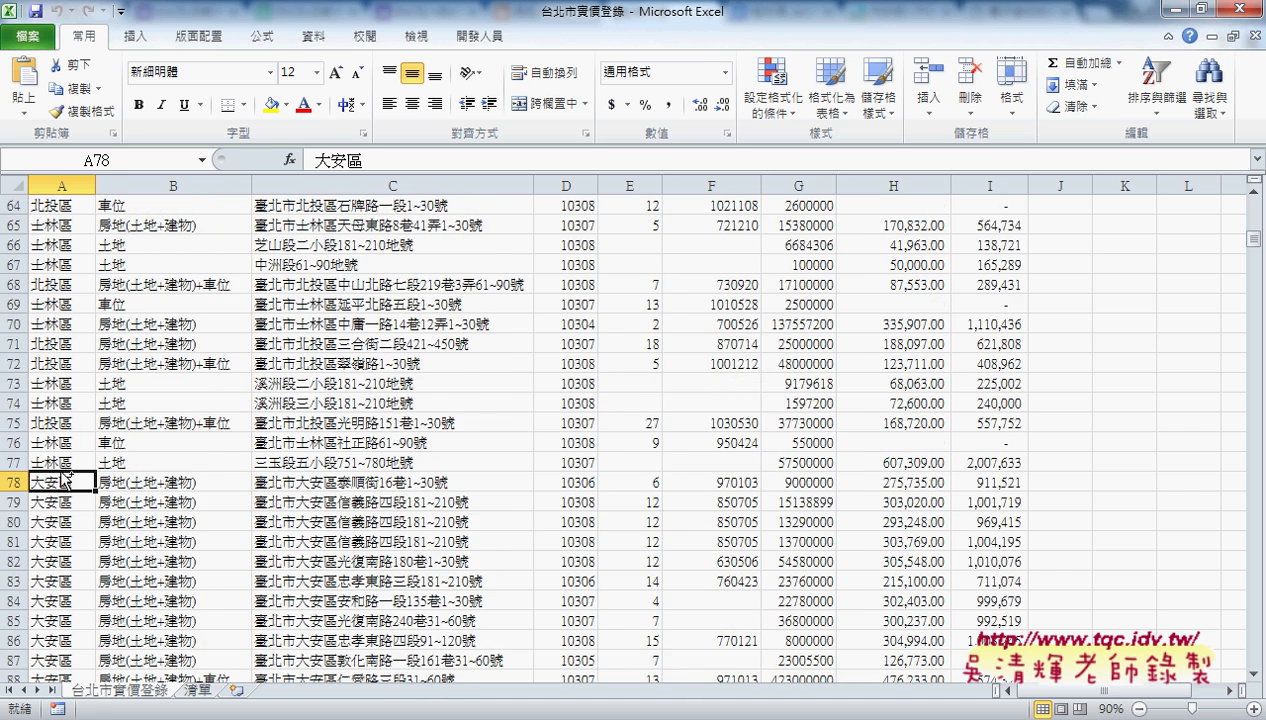
key("ctrl+Down")
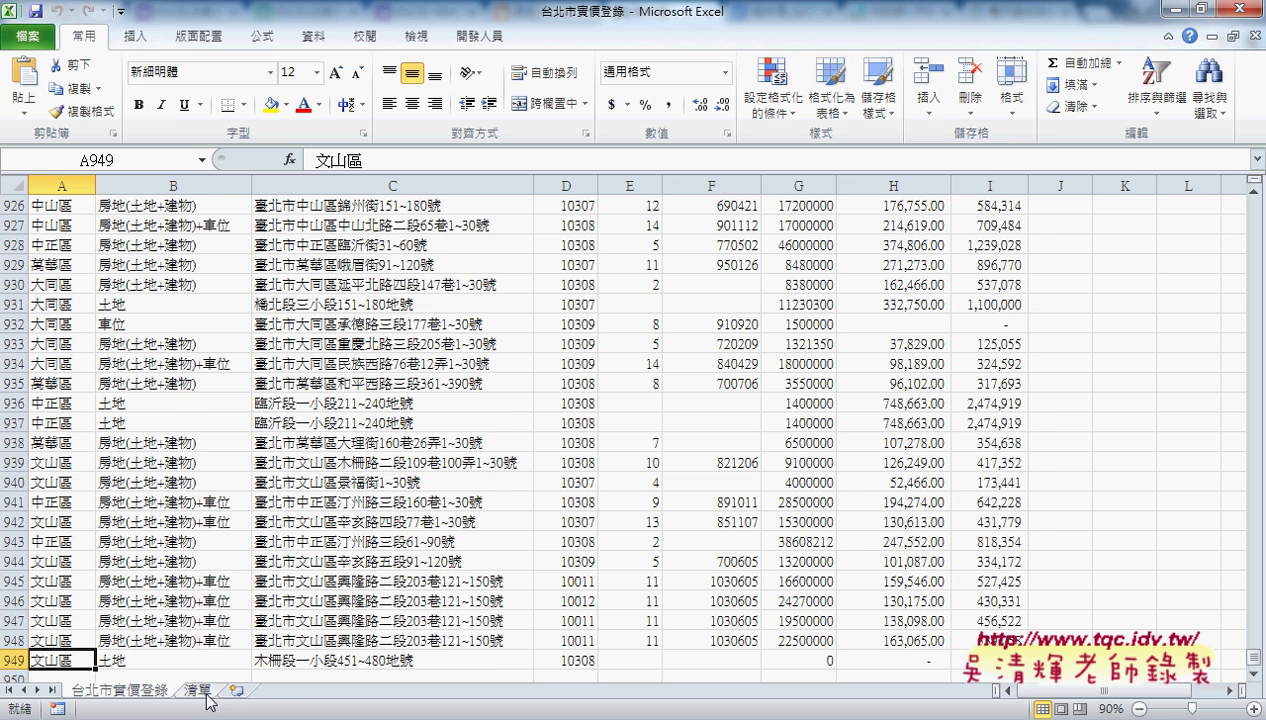
Step: Review 清單's district names, transaction types (房地, 土地, 車位, 建物) and unit-price bounds
left_click(200, 690)
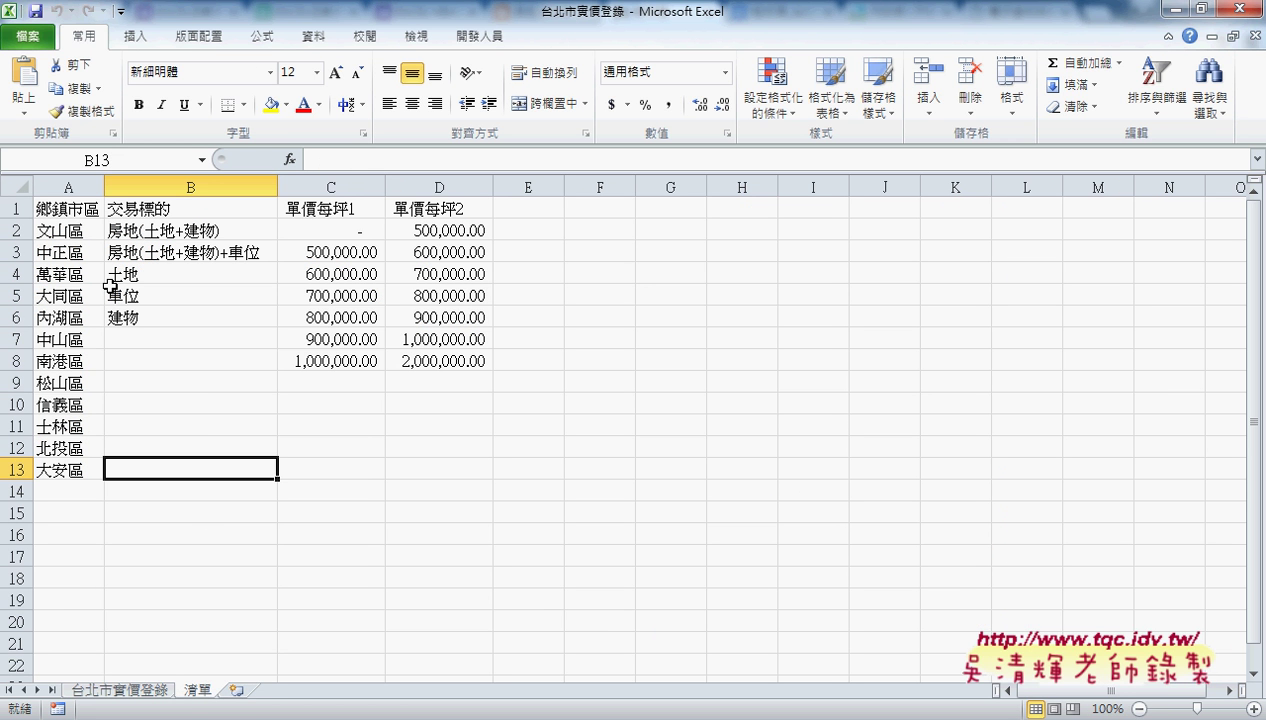
left_click(68, 209)
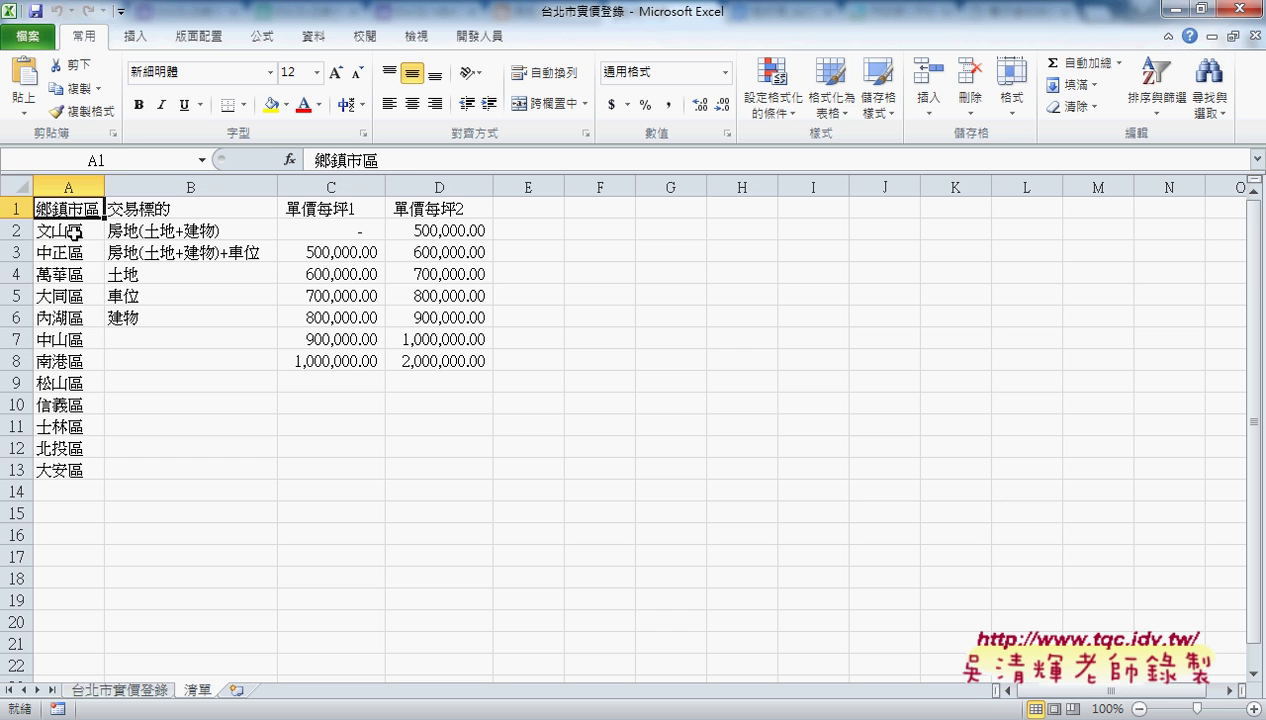
left_click_drag(70, 232, 65, 472)
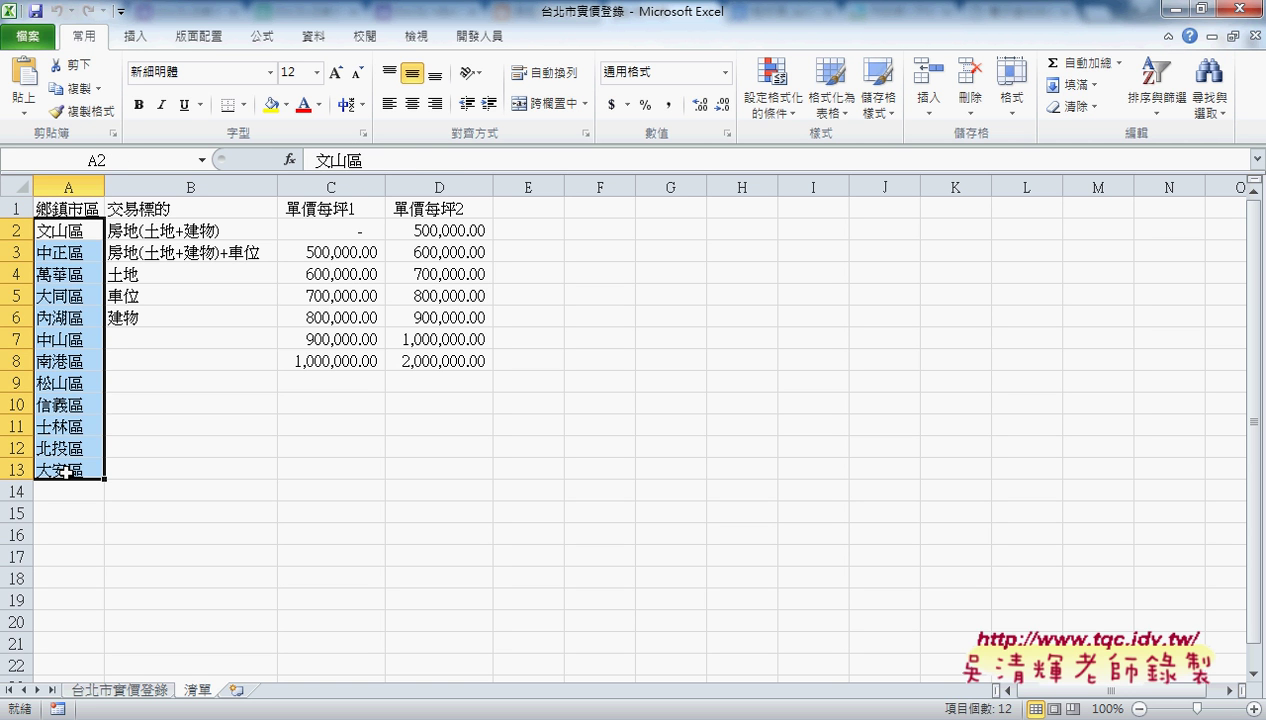
left_click(165, 228)
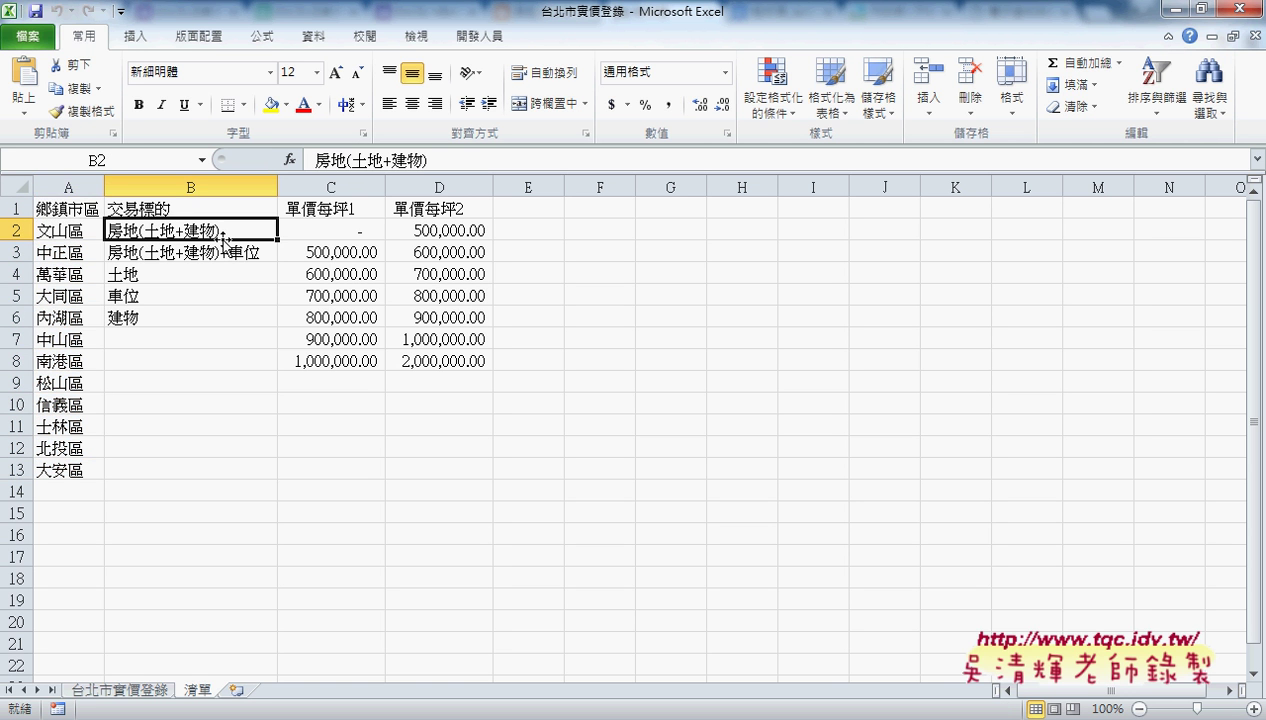
left_click(204, 258)
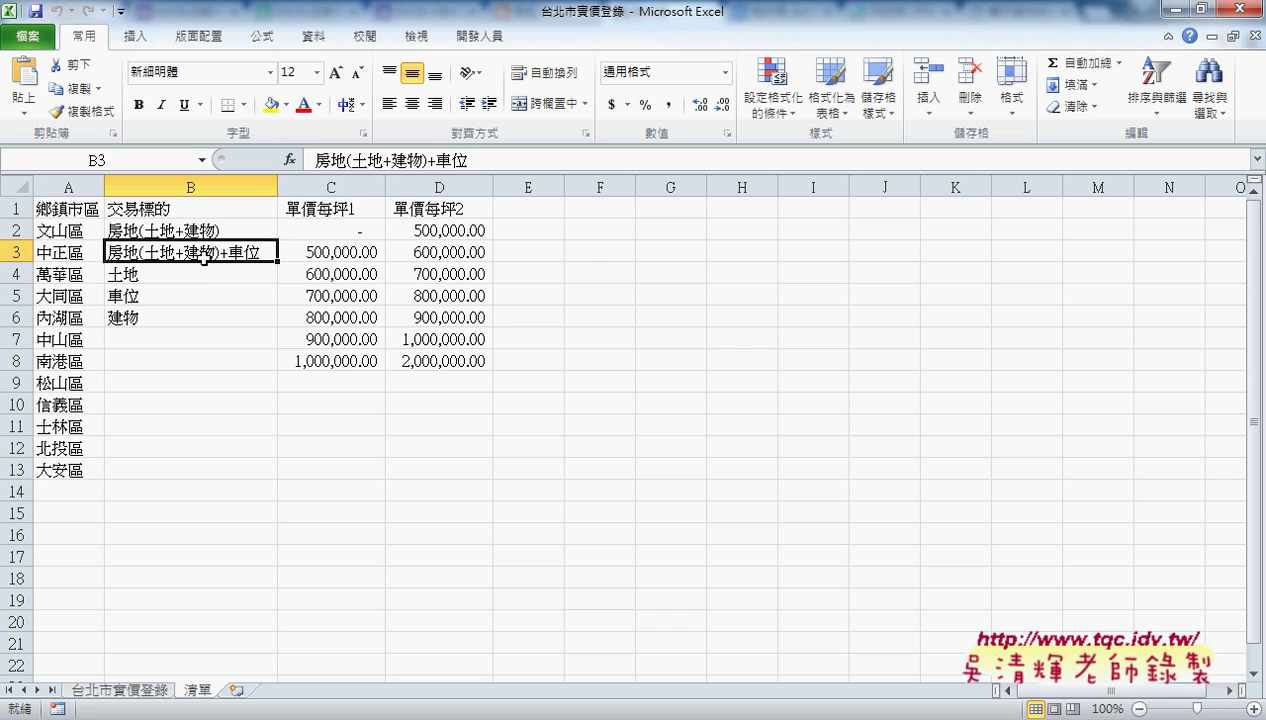
left_click(201, 272)
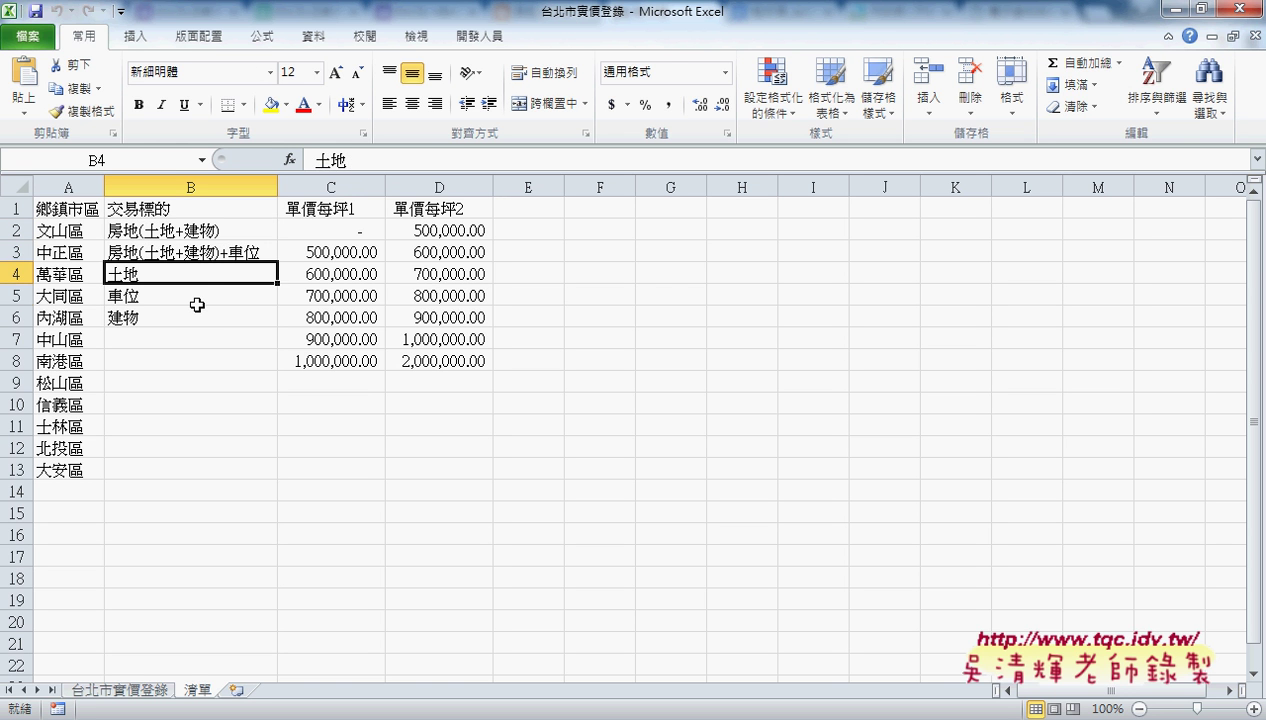
left_click(196, 300)
left_click(175, 321)
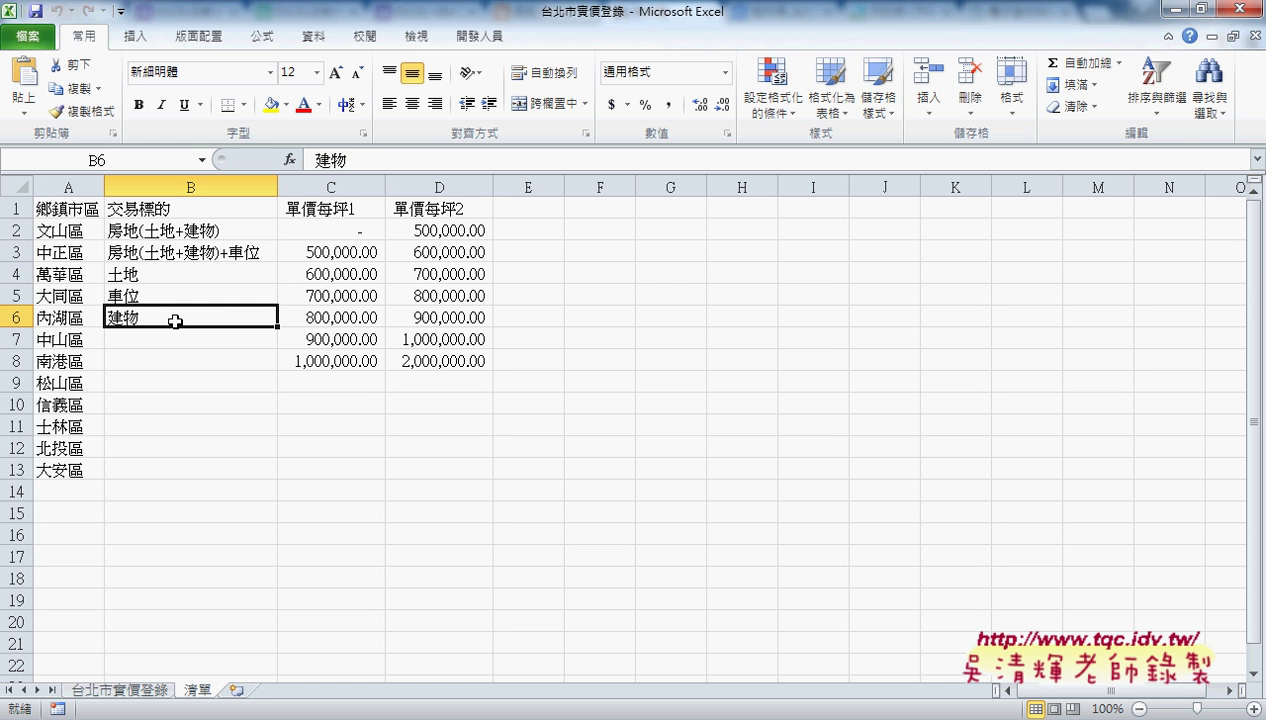
mouse_move(358, 230)
left_mouse_down()
mouse_move(362, 268)
mouse_move(456, 358)
left_mouse_up()
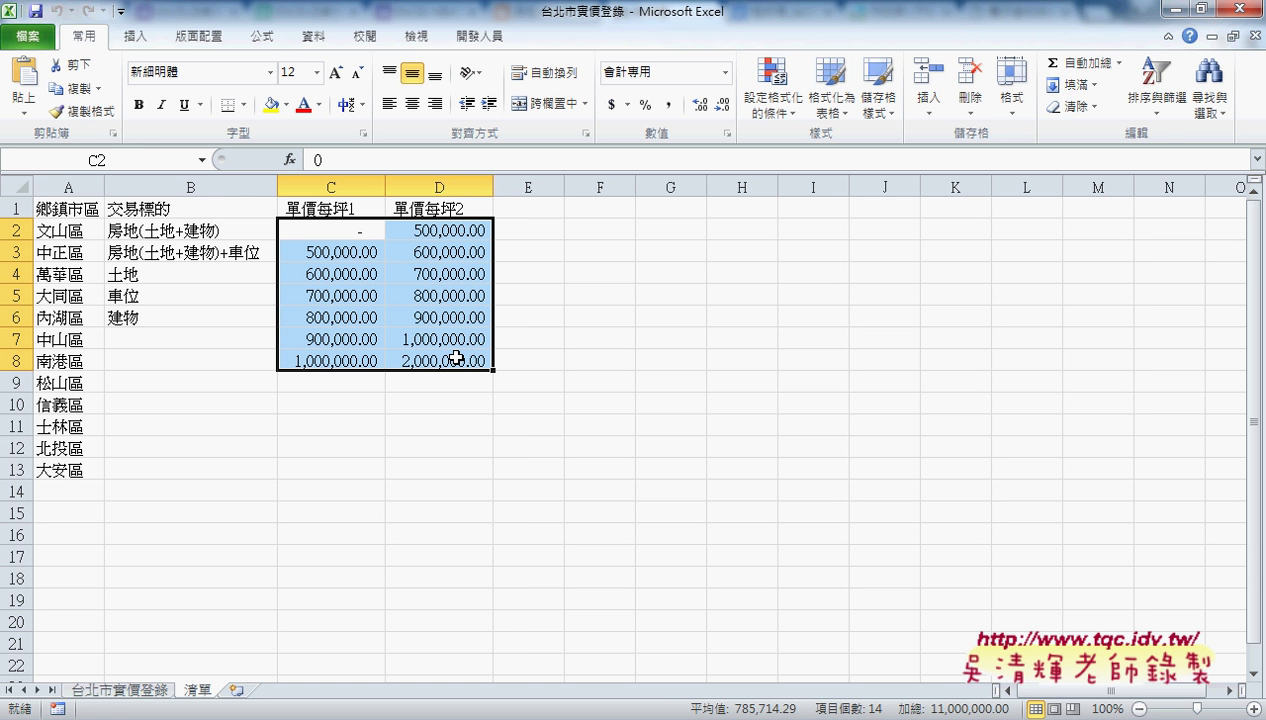
Step: Compare with the data sheet, reselect 清單 A2:A13's 12 districts, and return to 台北市實價登錄
left_click(120, 690)
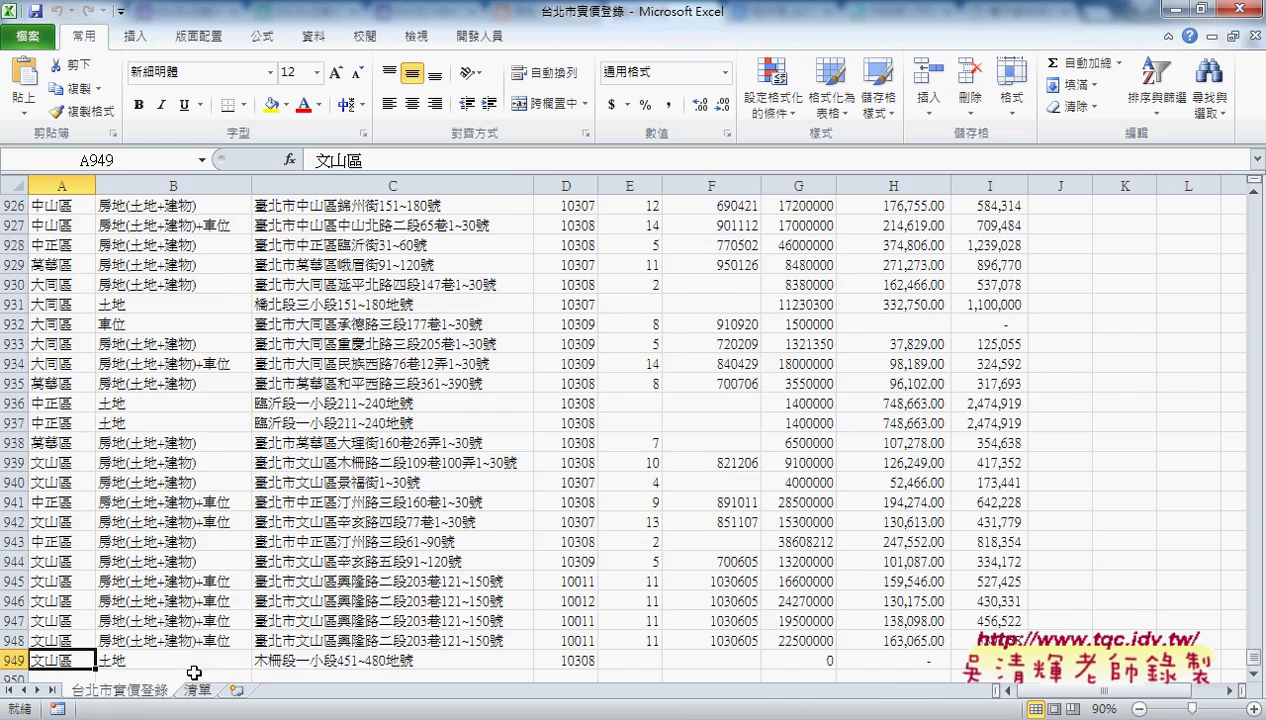
scroll(898, 452, "up", 7)
scroll(895, 440, "up", 11)
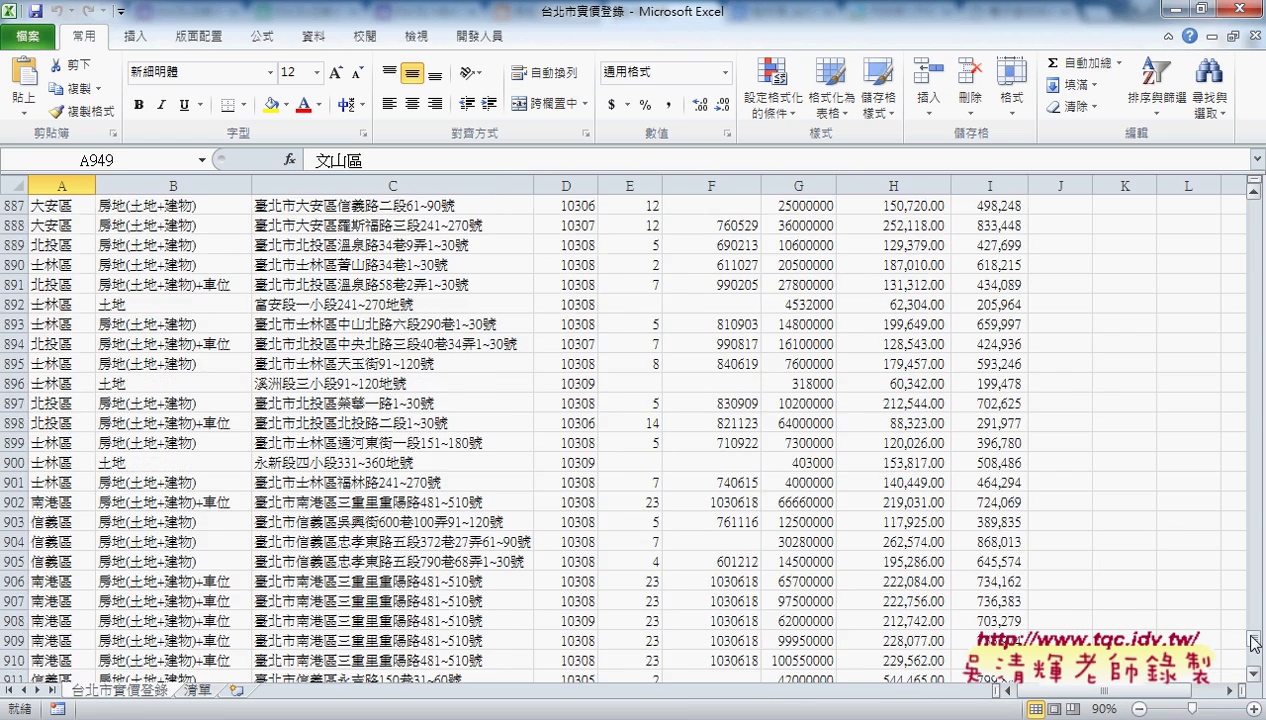
left_click_drag(1252, 634, 1253, 205)
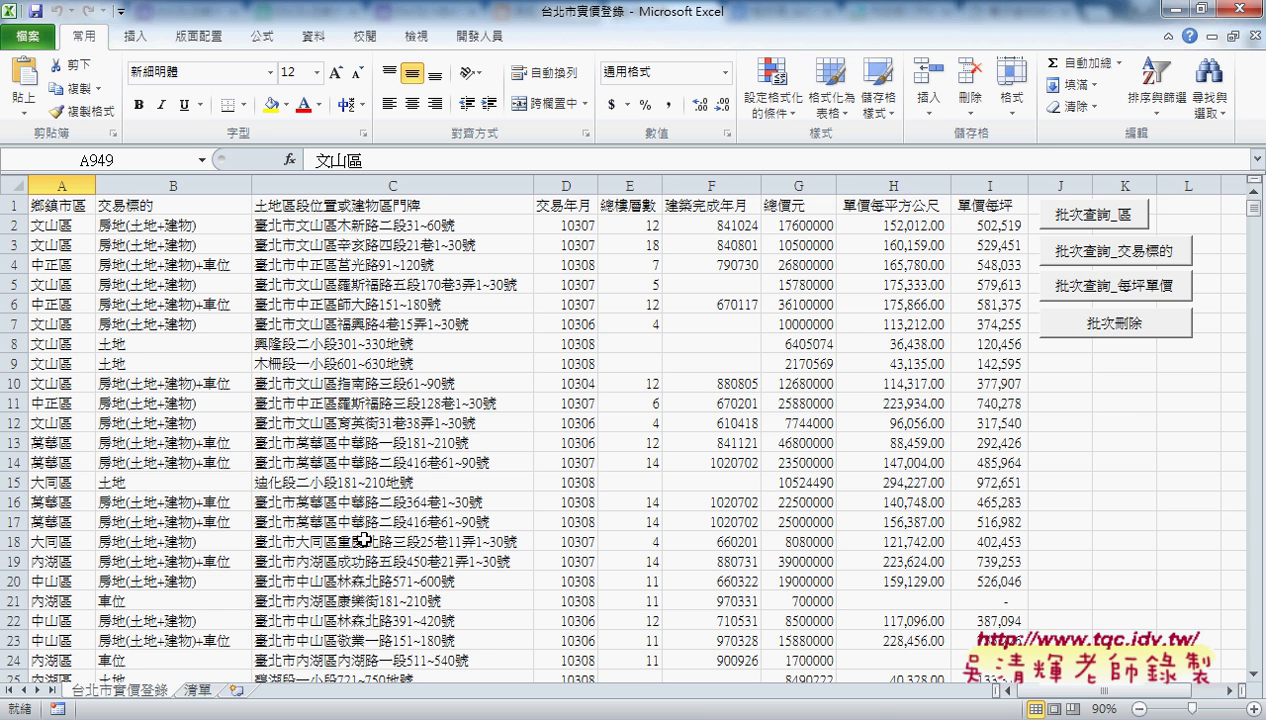
left_click(196, 690)
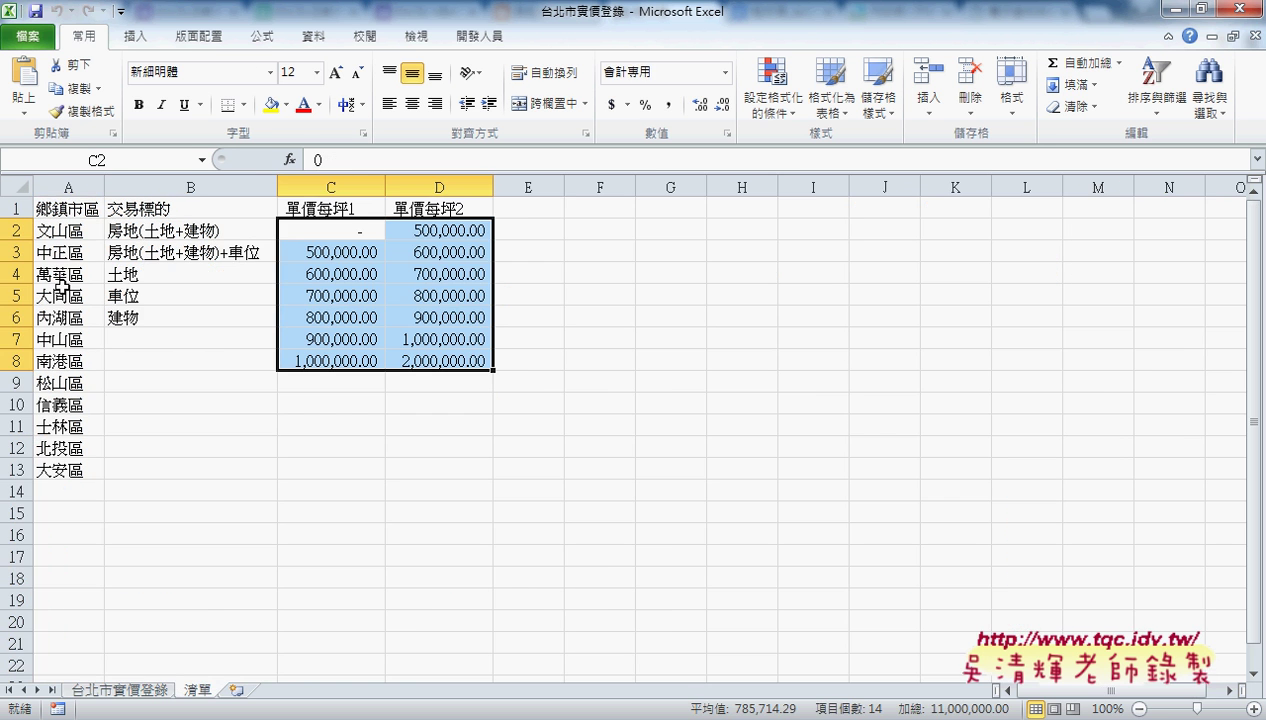
left_click_drag(50, 231, 57, 475)
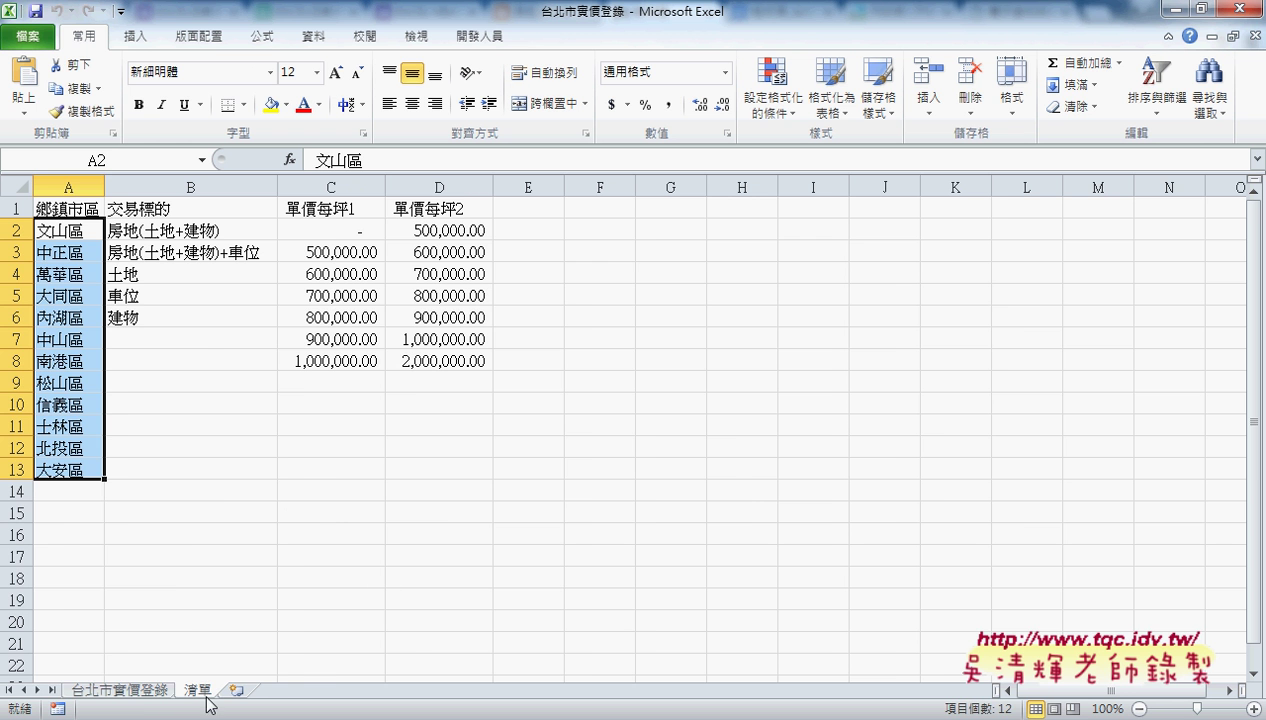
left_click(137, 690)
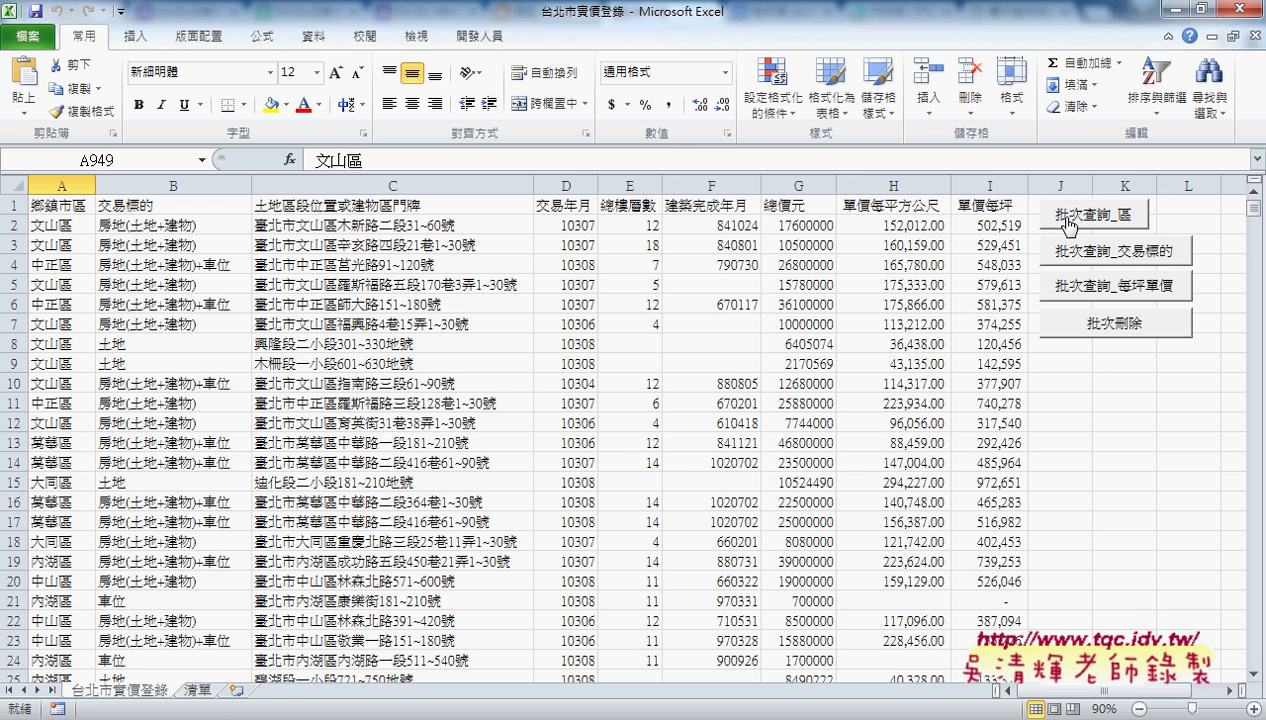
Step: Run 批次查詢_區 to create per-district sheets, inspect 文山區, then compare 清單 and the data
left_click(1066, 220)
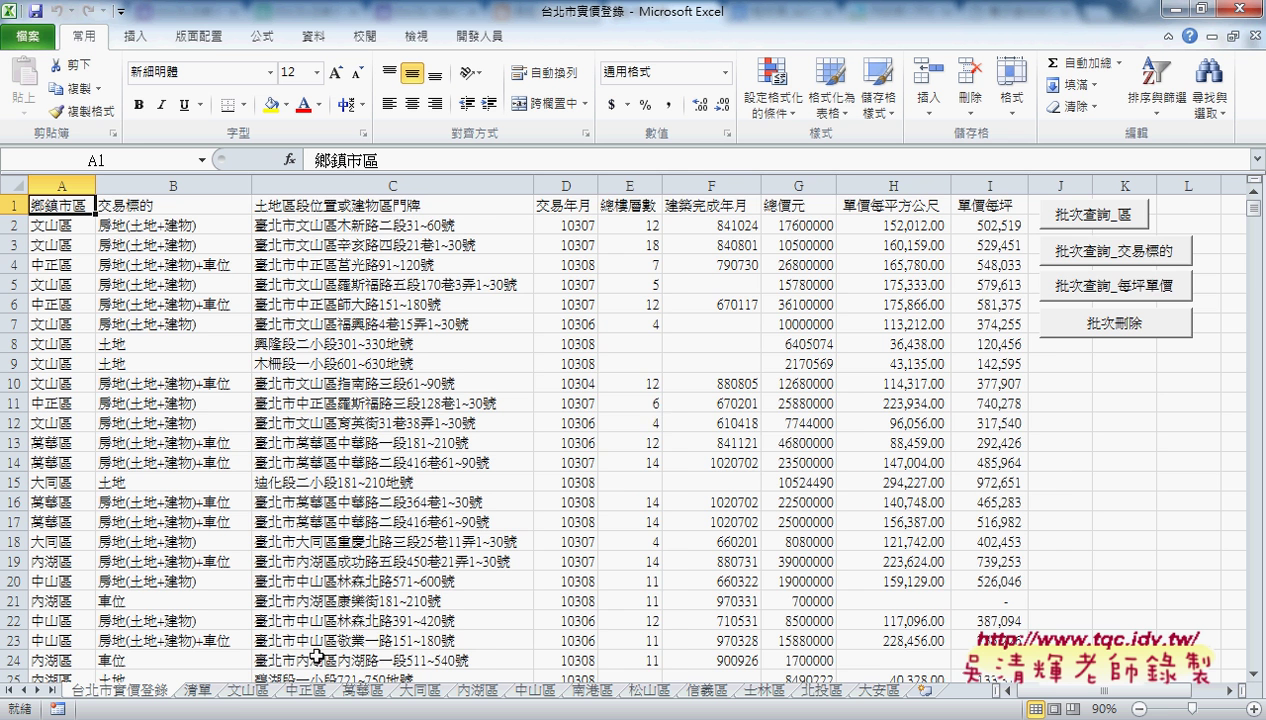
left_click(247, 690)
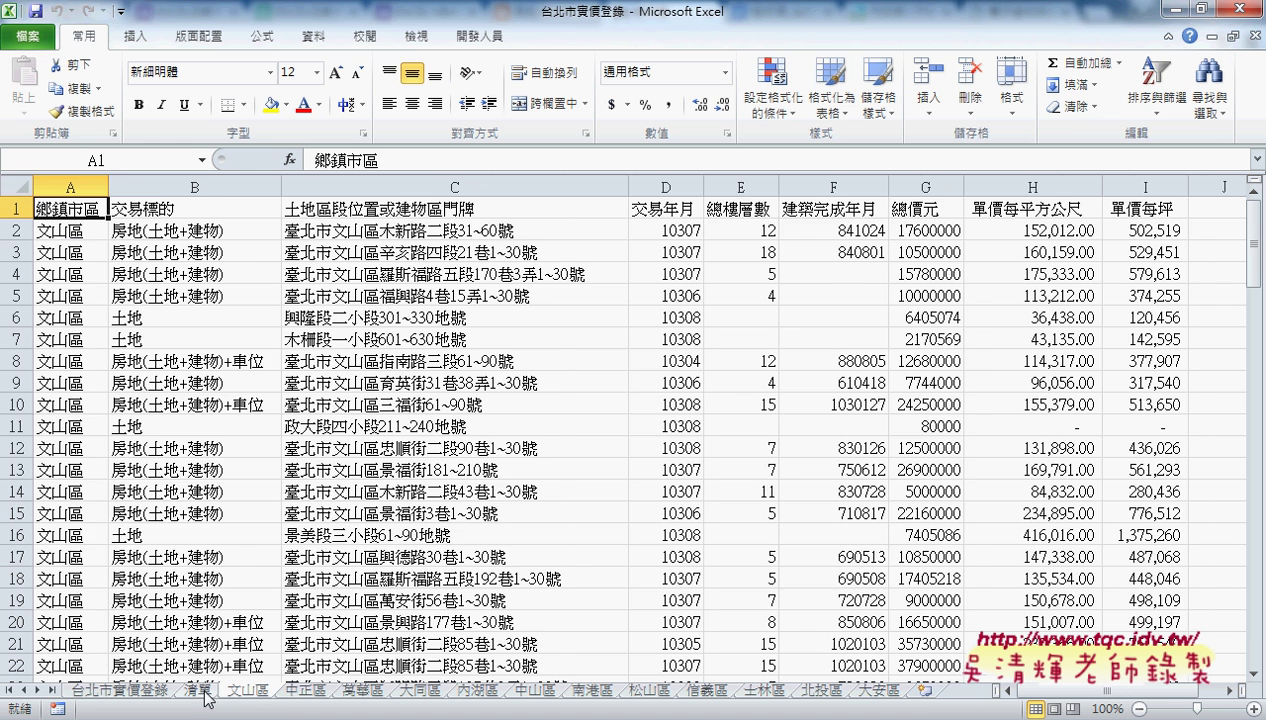
left_click(200, 690)
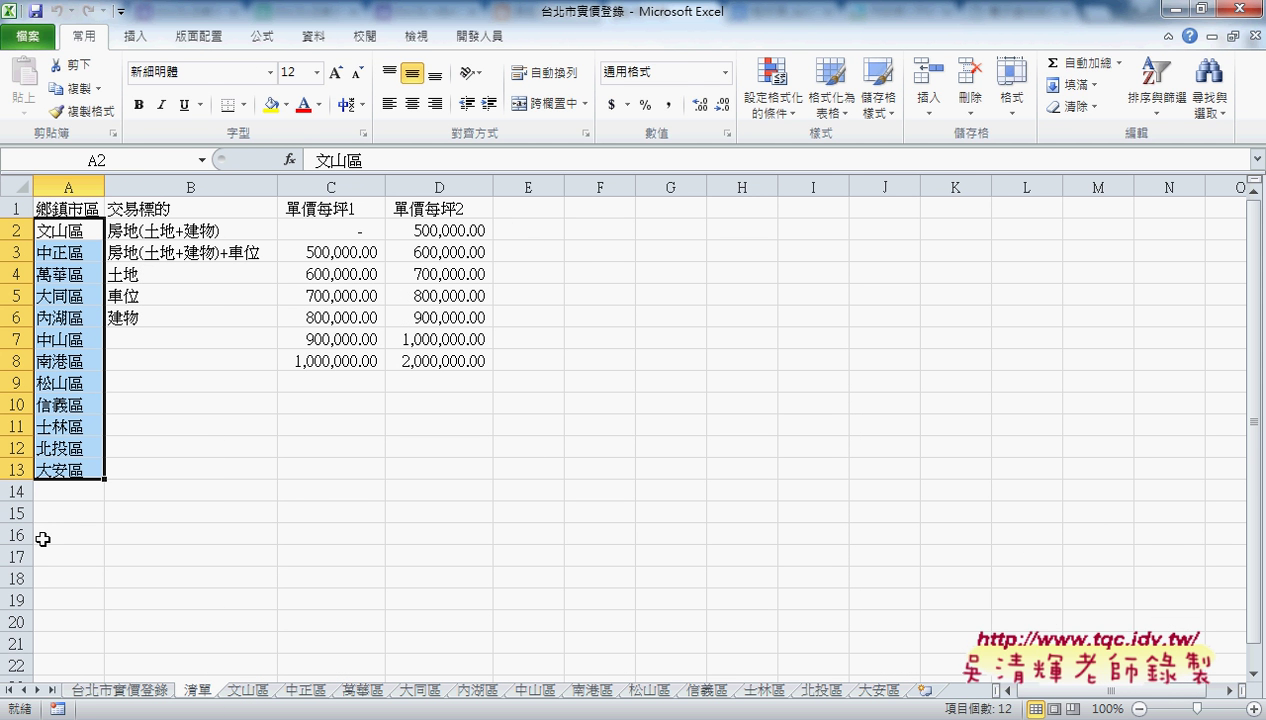
left_click(118, 690)
left_click(197, 690)
left_click(316, 37)
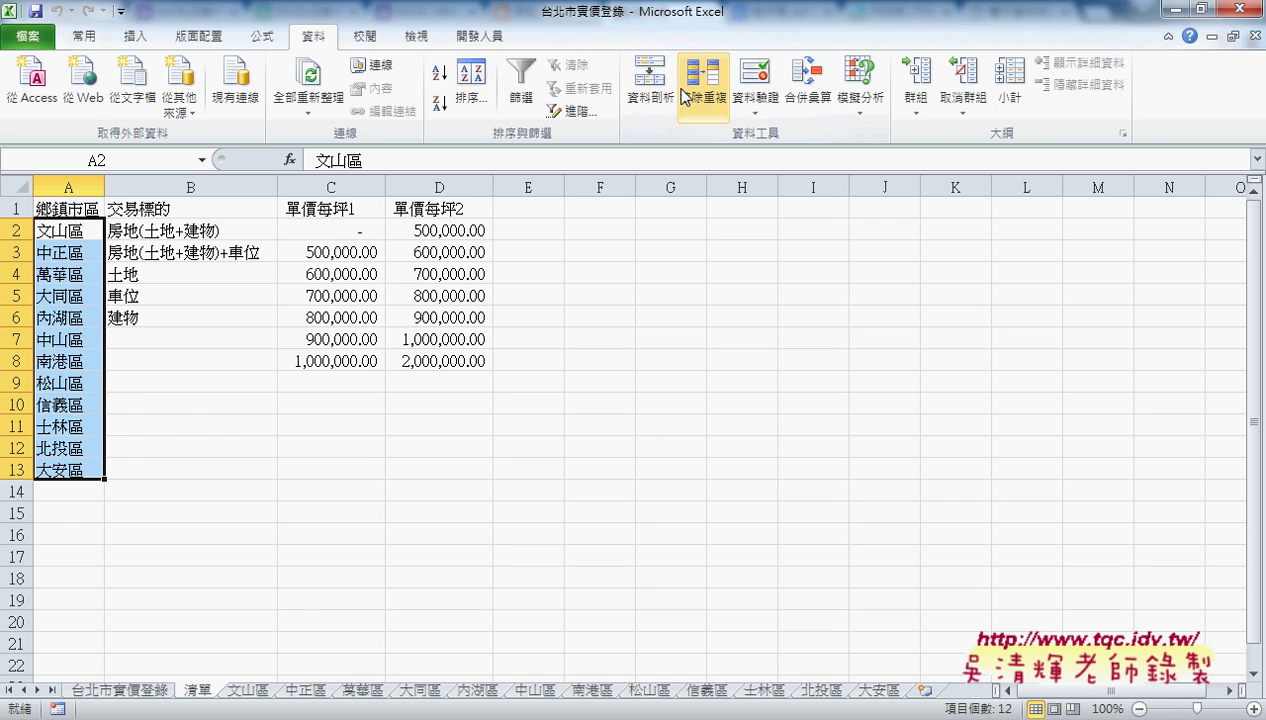
Step: Copy the data sheet's district column A into column A of 清單
left_click(113, 688)
left_click(84, 178)
right_click(60, 255)
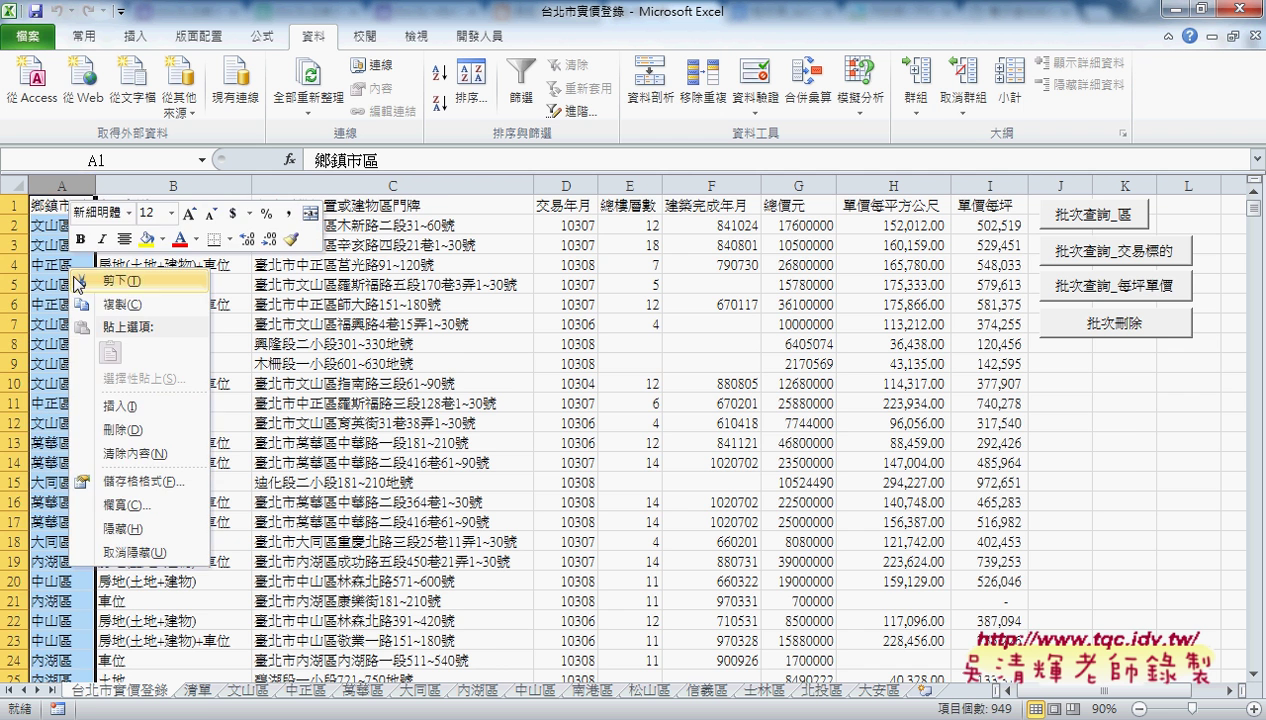
left_click(100, 280)
left_click(205, 689)
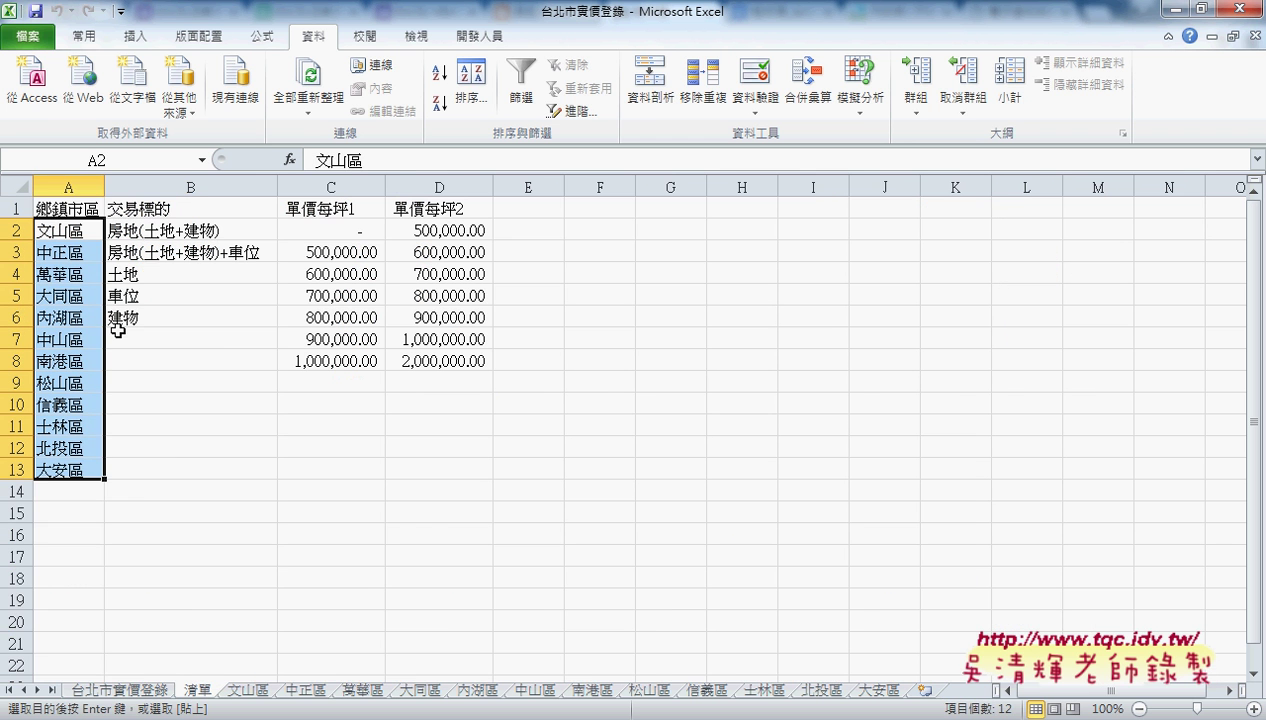
left_click(66, 188)
right_click(78, 262)
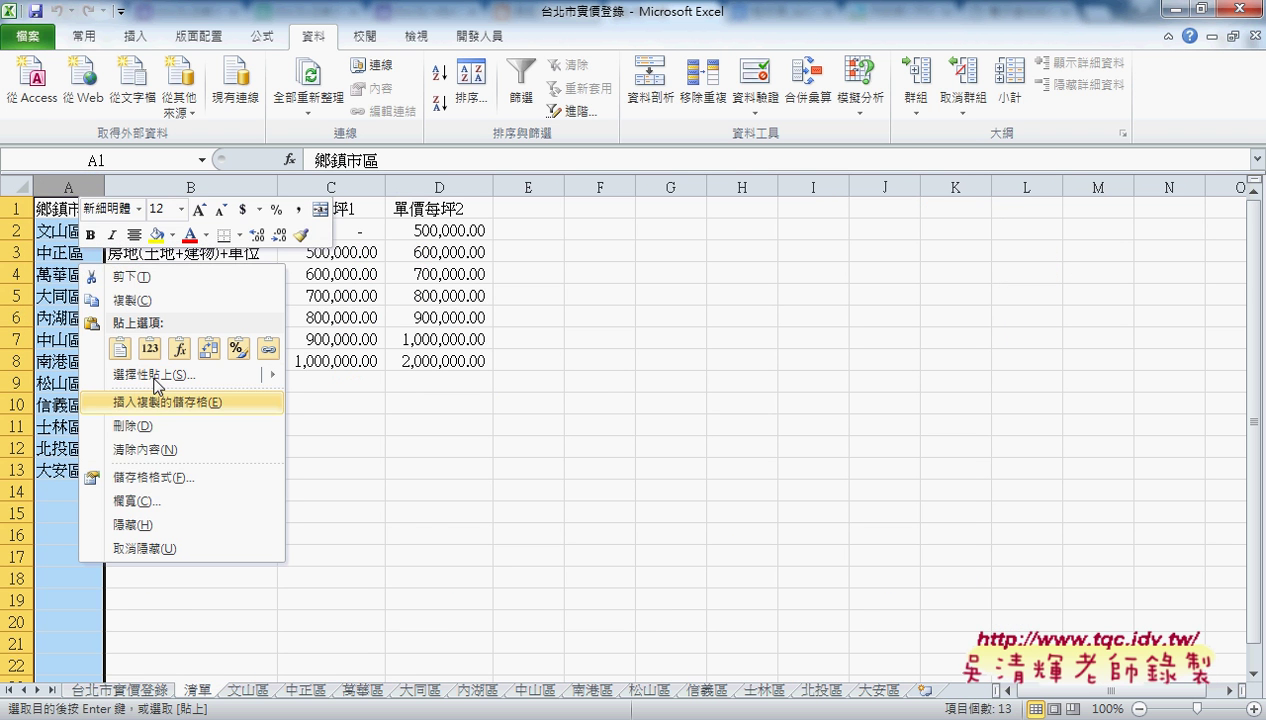
left_click(60, 207)
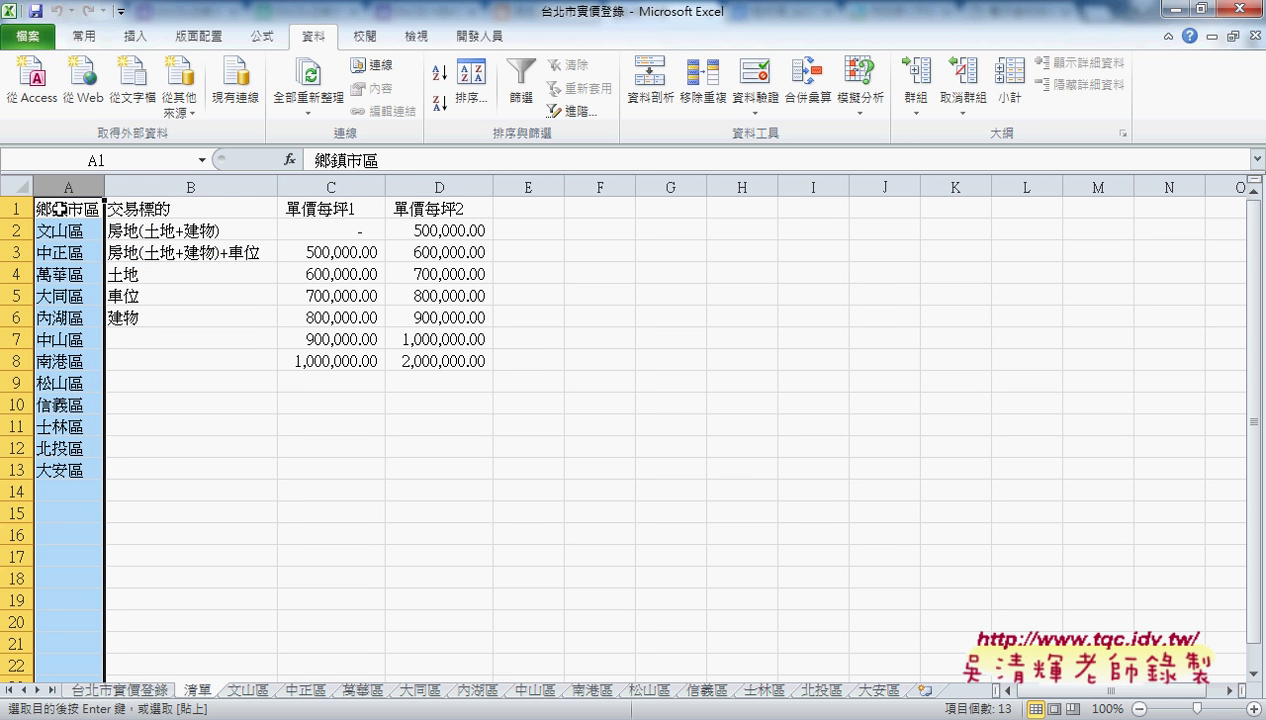
key("ctrl+v")
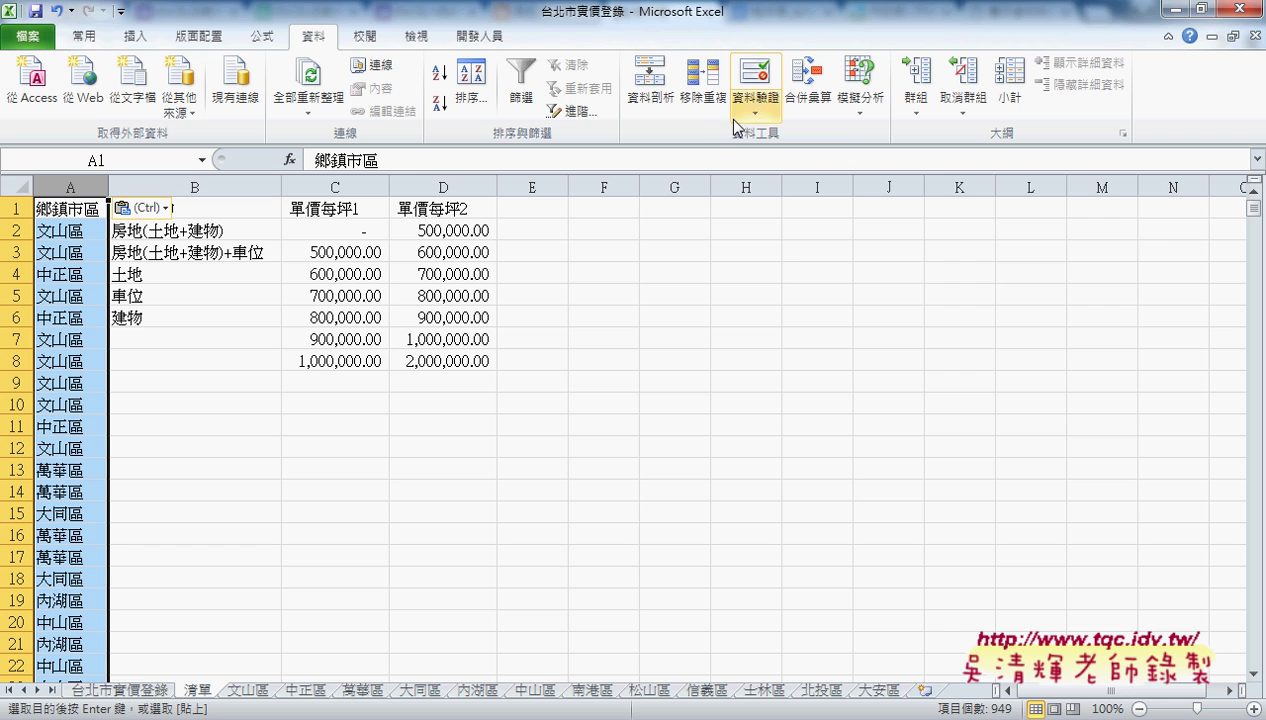
Step: Remove duplicates from column A with 鄉鎮市區 as header, leaving 12 districts
left_click(703, 80)
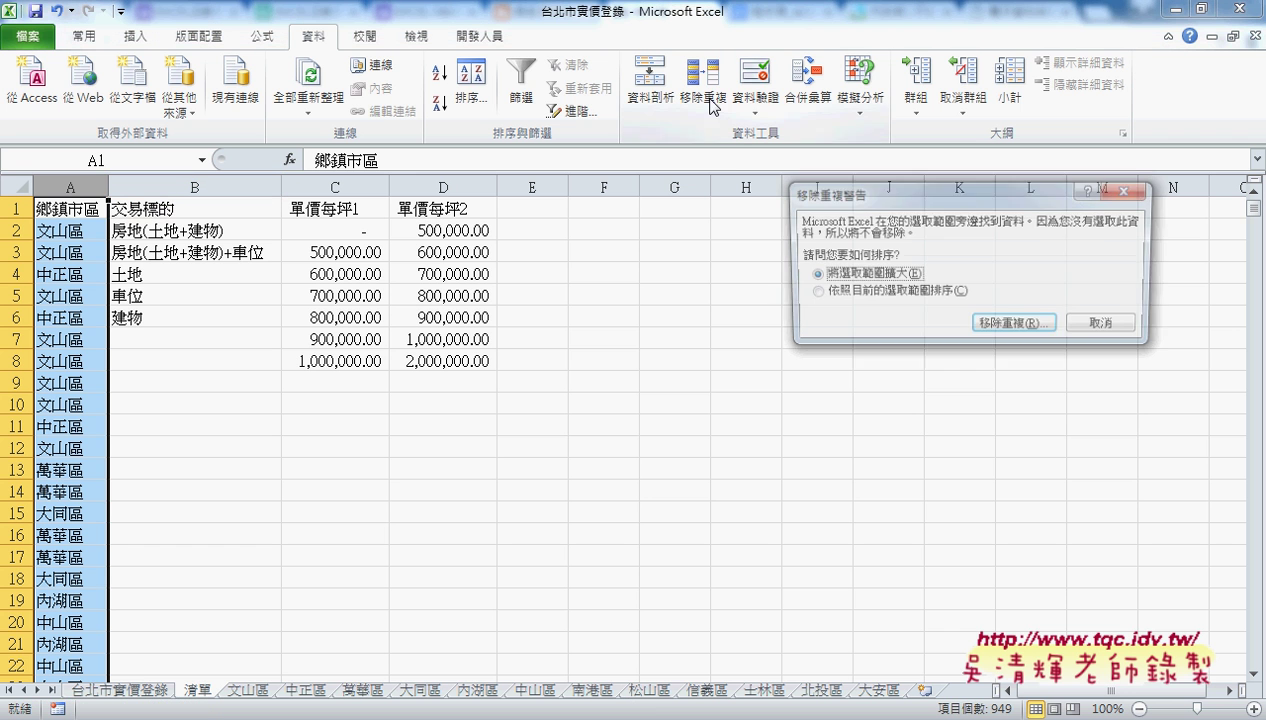
left_click(867, 294)
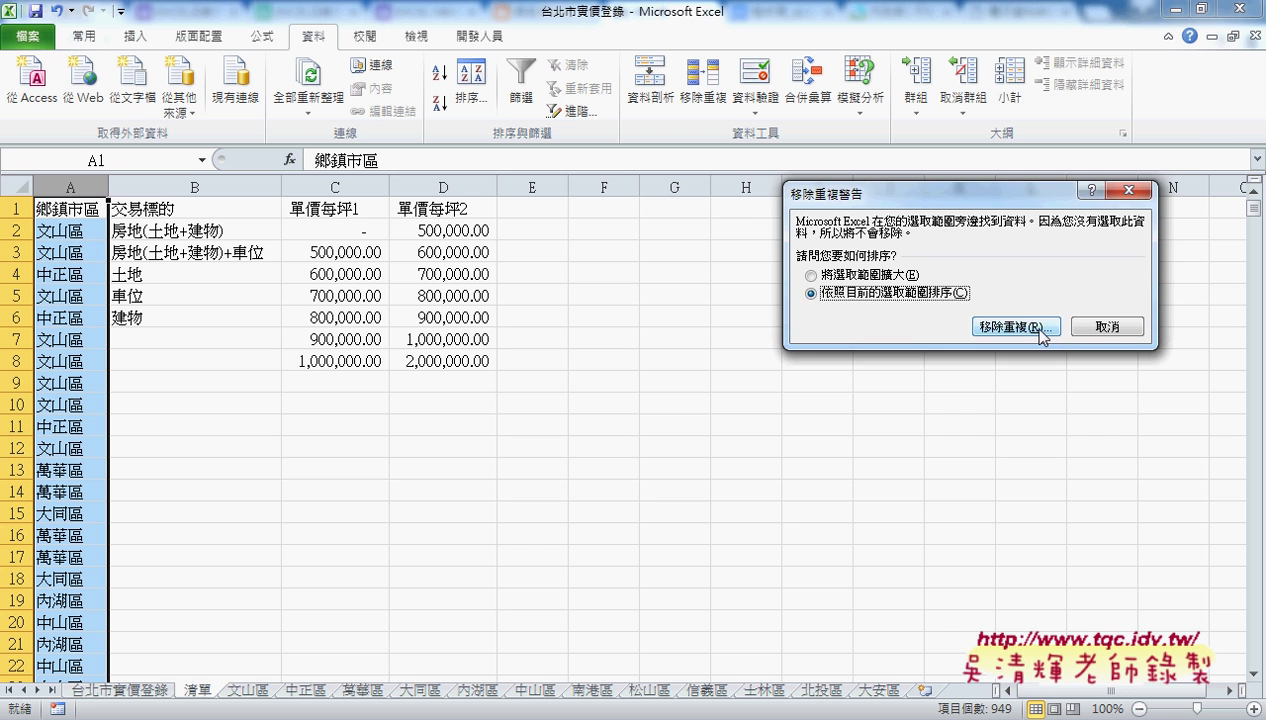
left_click(1030, 327)
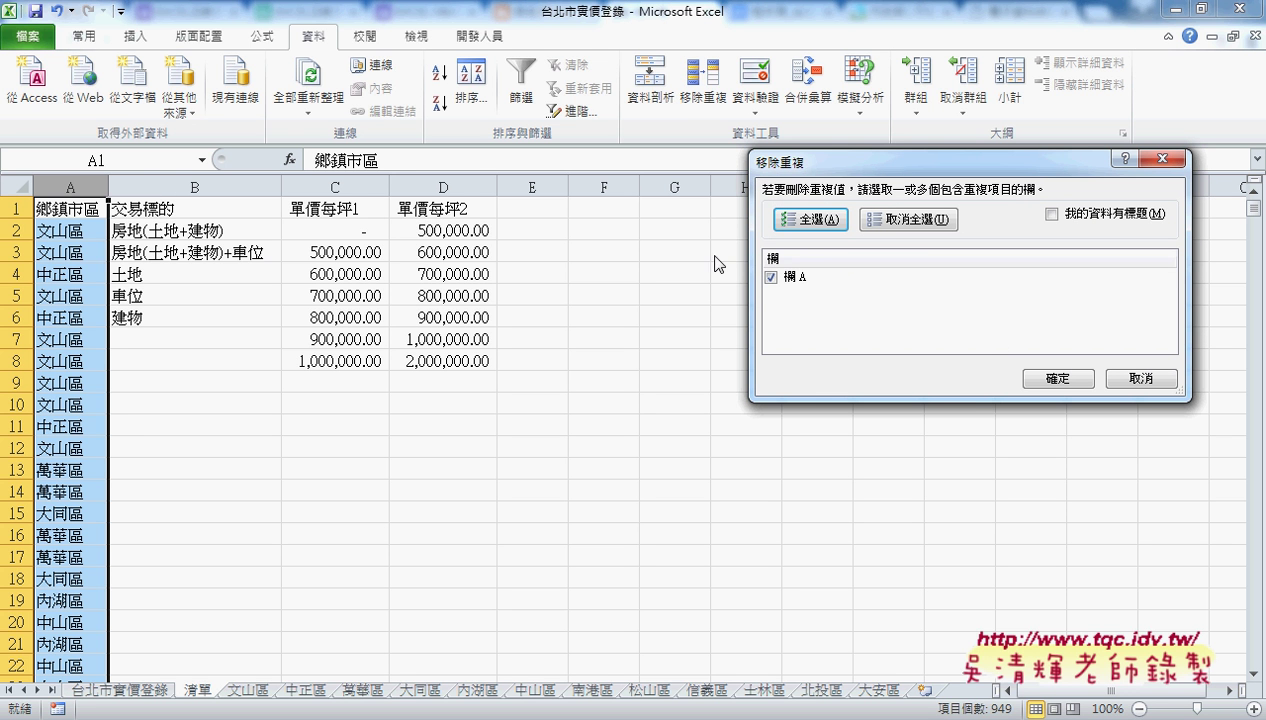
left_click(1066, 215)
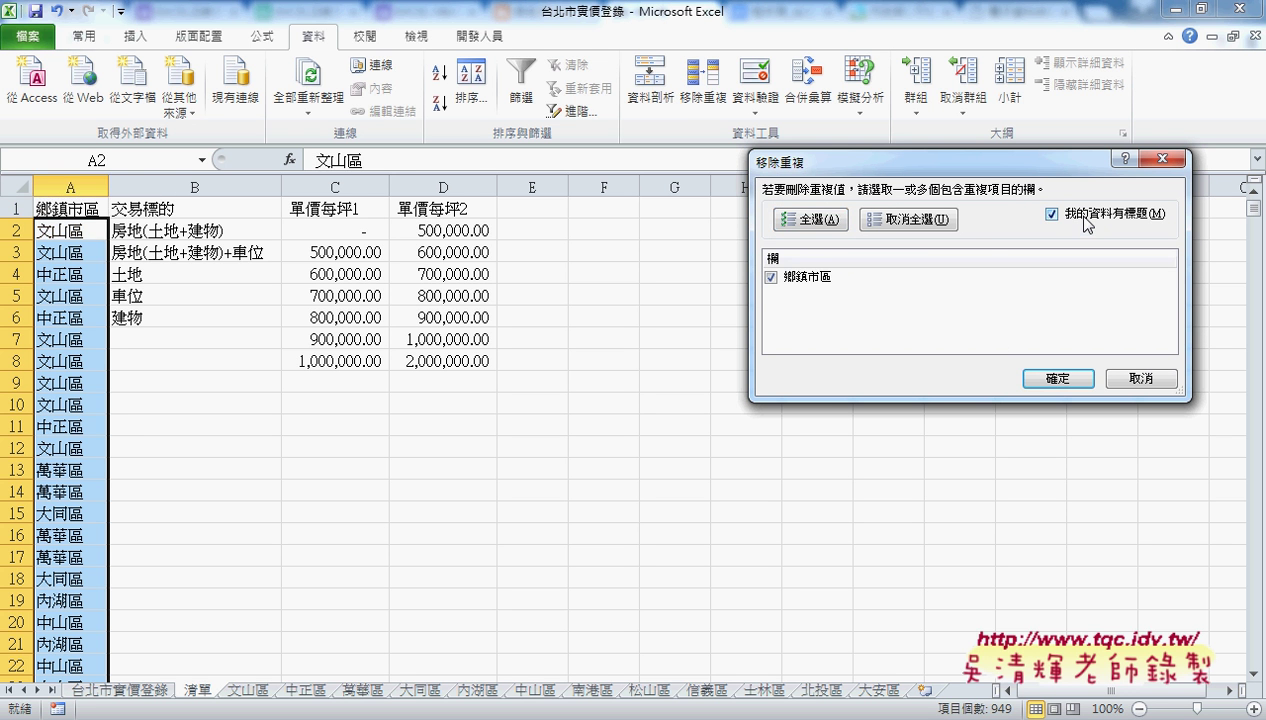
left_click(1064, 378)
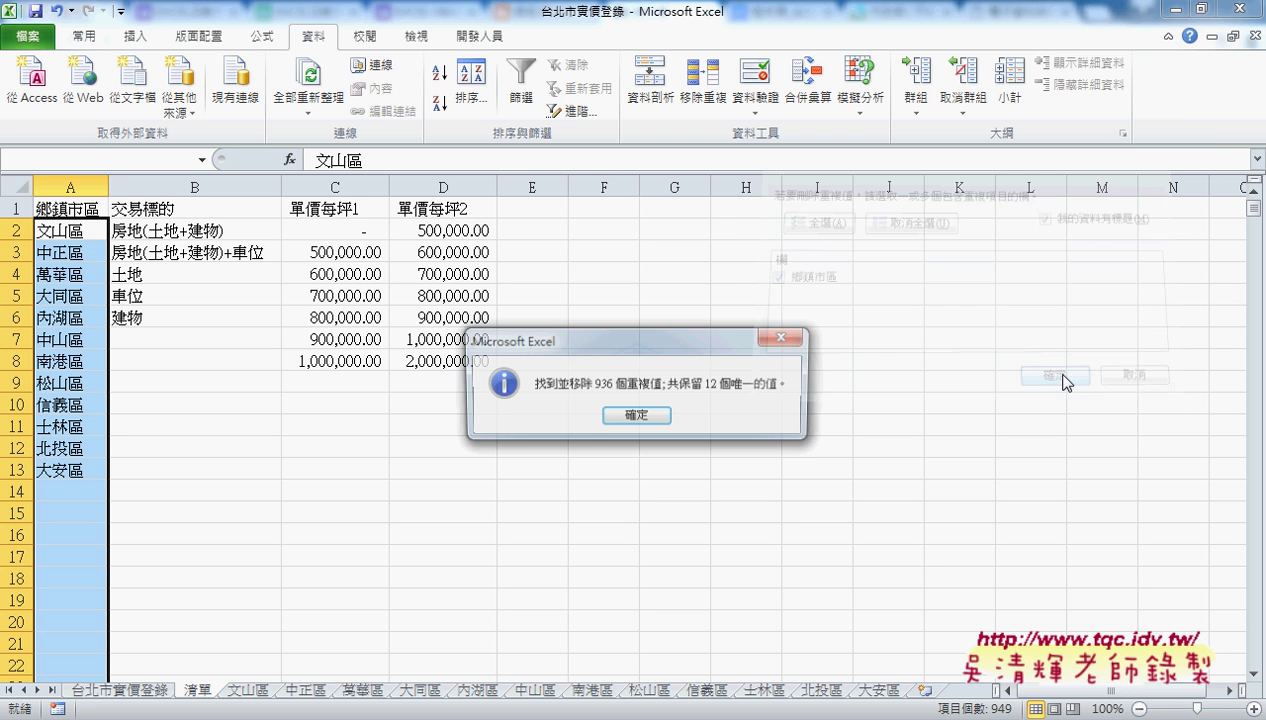
left_click(657, 427)
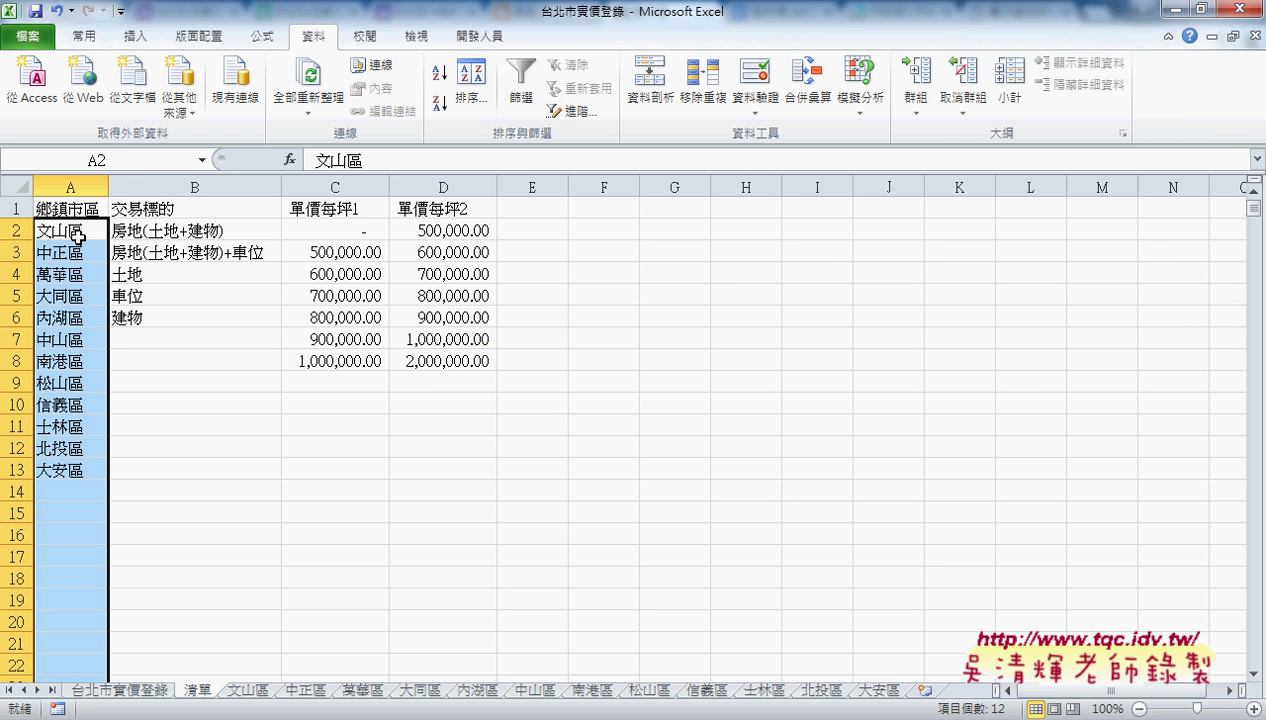
left_click_drag(72, 232, 65, 469)
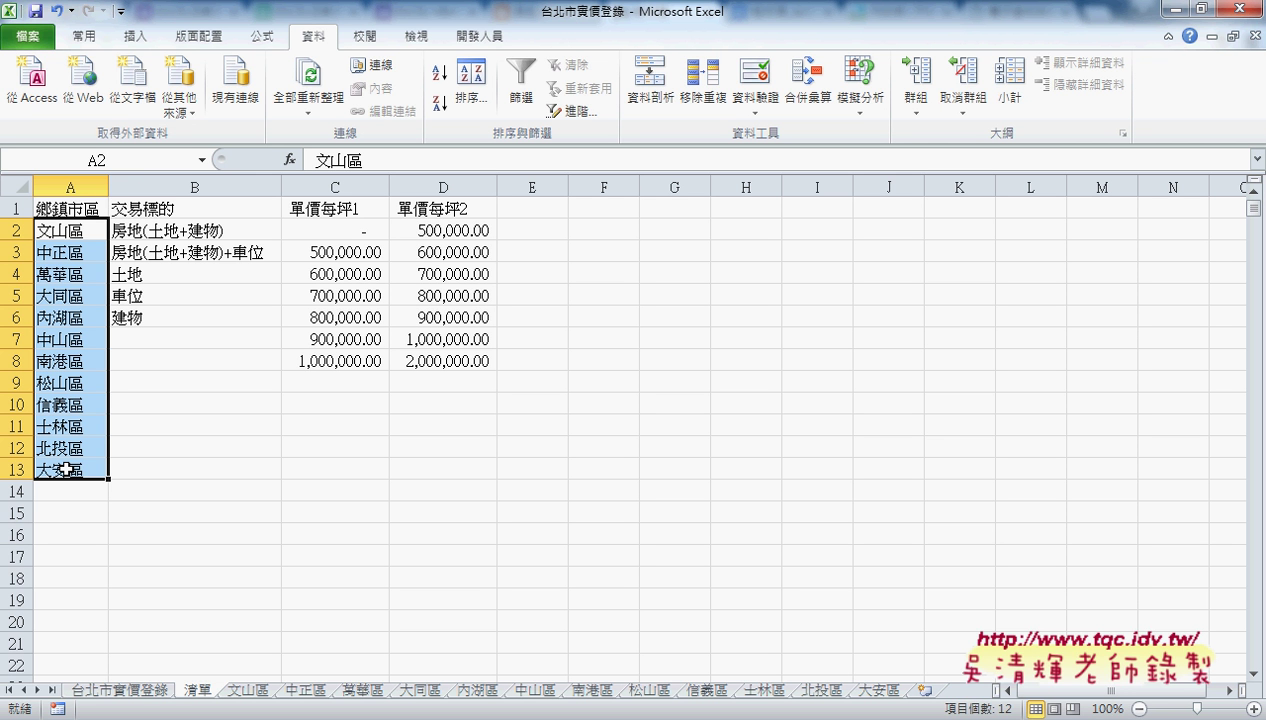
Step: Run the 批次刪除 button on 台北市實價登錄 to delete all district sheets
left_click(140, 690)
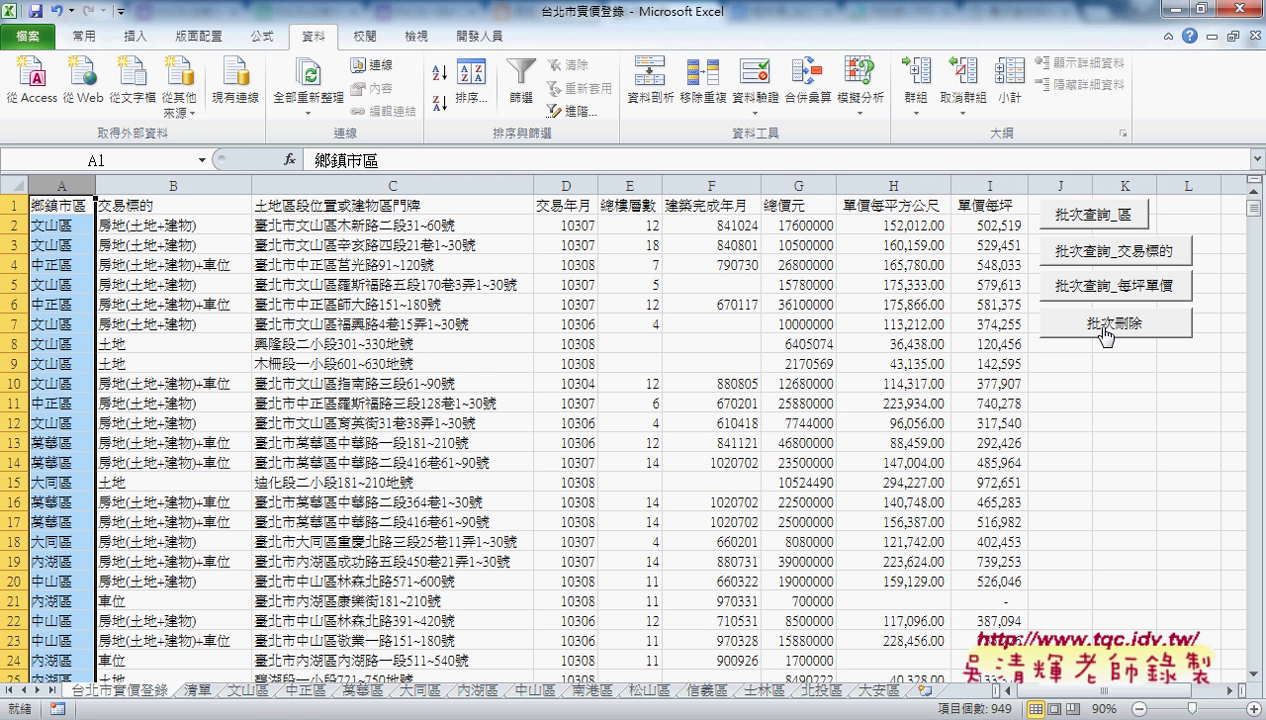
left_click(1104, 330)
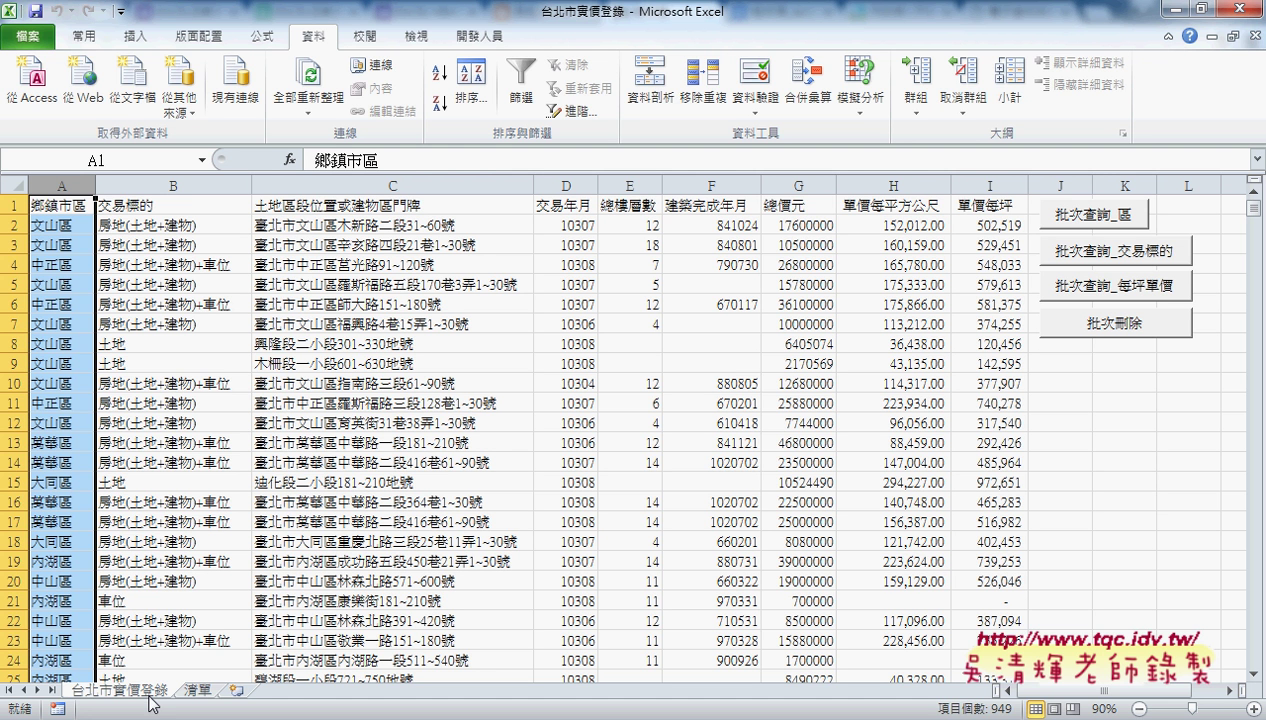
right_click(1099, 337)
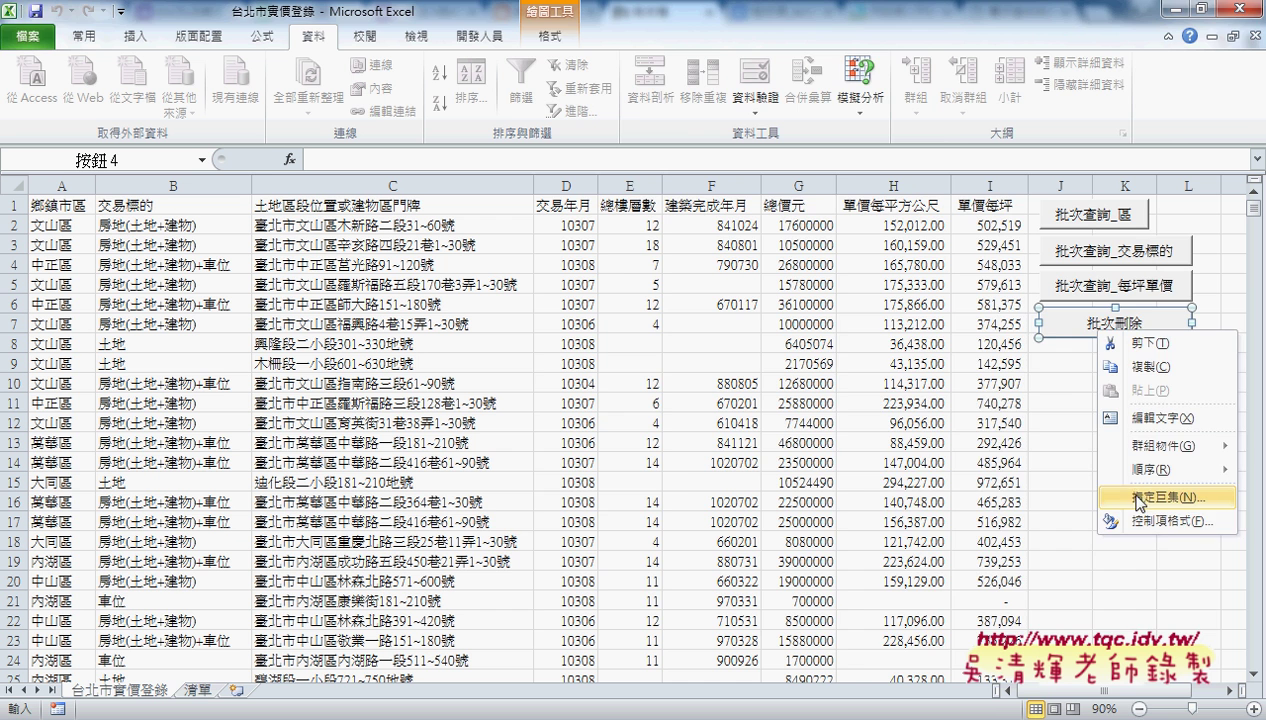
Step: Open the 批次刪除 macro's code and review its loop from the sheet count back to sheet 3, step -1
left_click(1126, 495)
left_click(1205, 375)
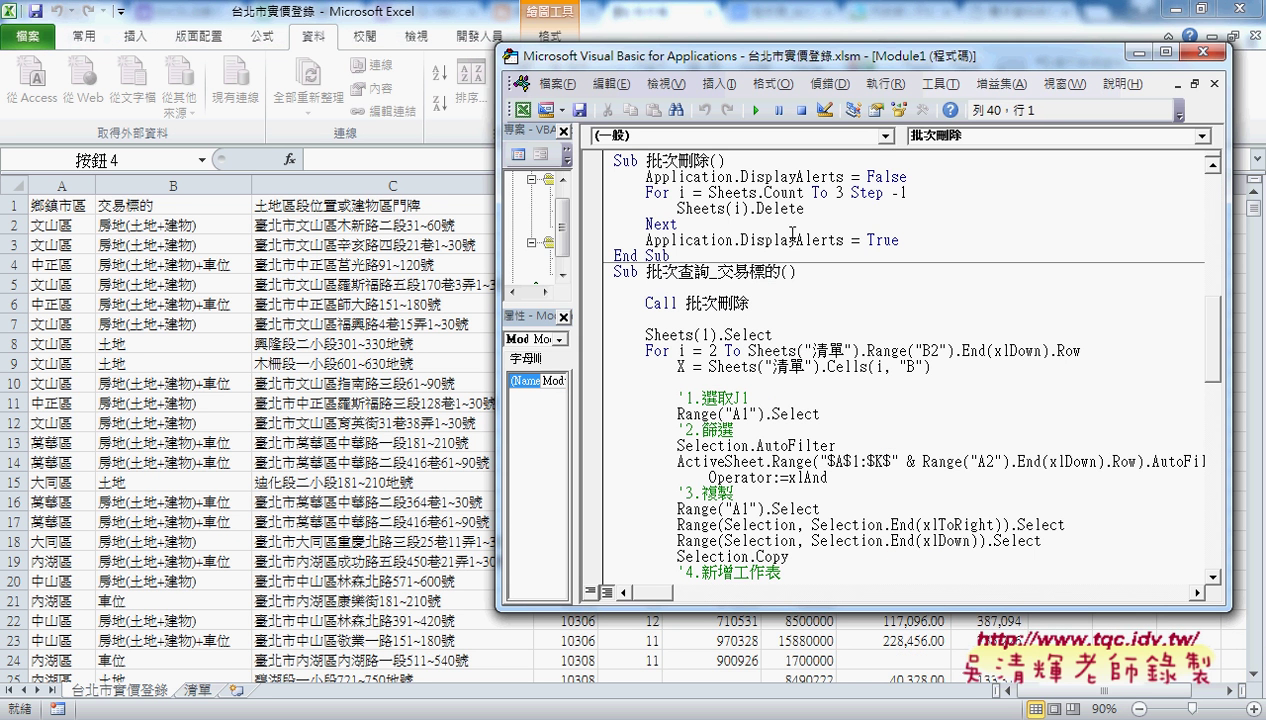
left_click_drag(648, 178, 946, 177)
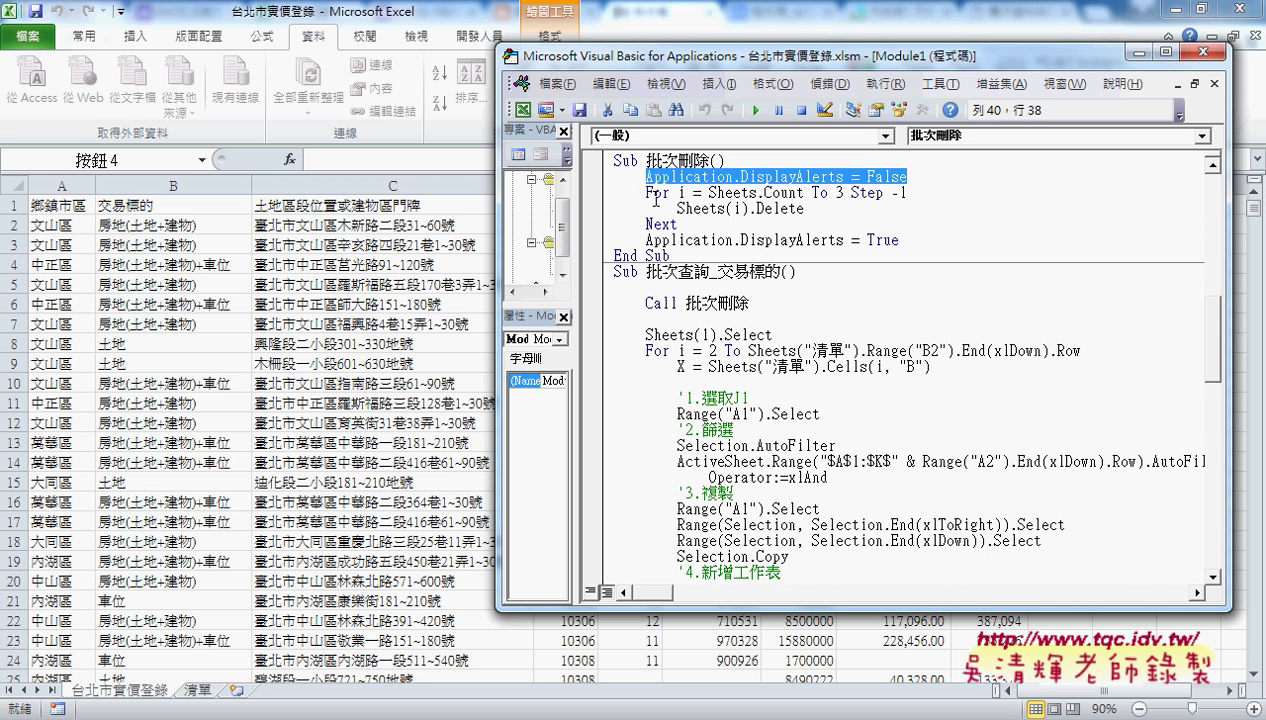
left_click_drag(708, 192, 803, 192)
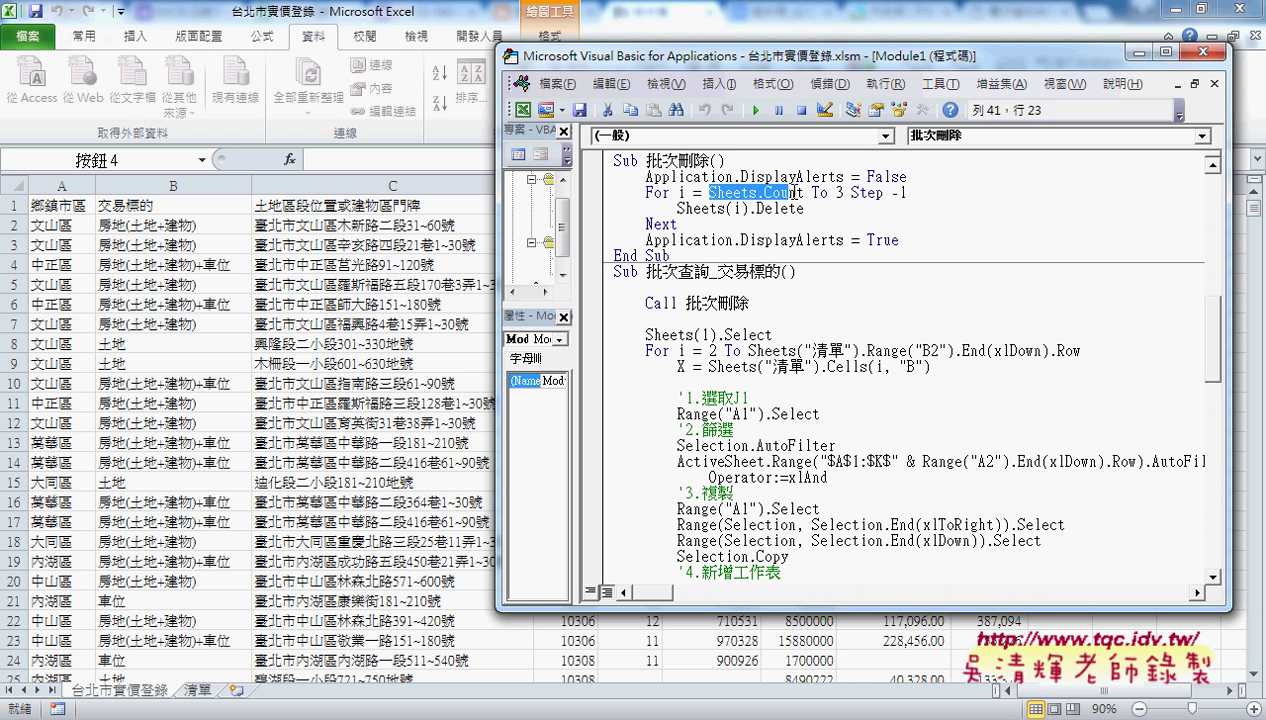
double_click(838, 193)
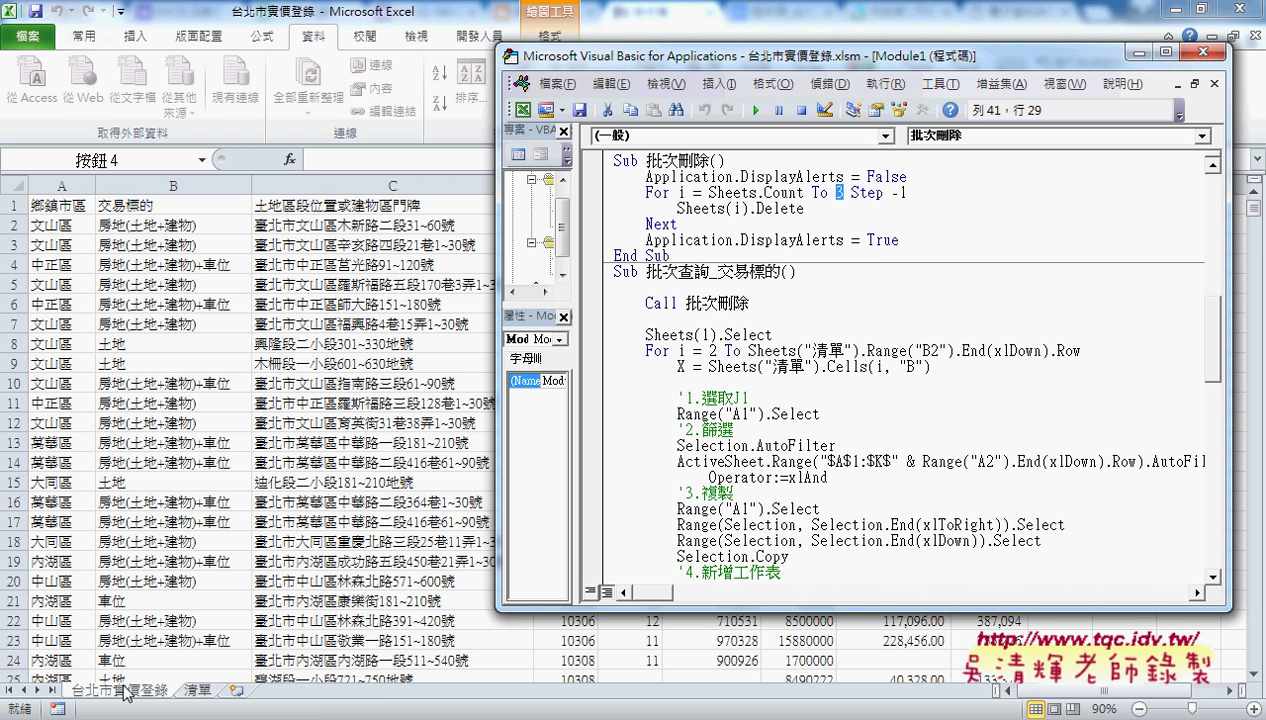
left_click_drag(852, 192, 910, 192)
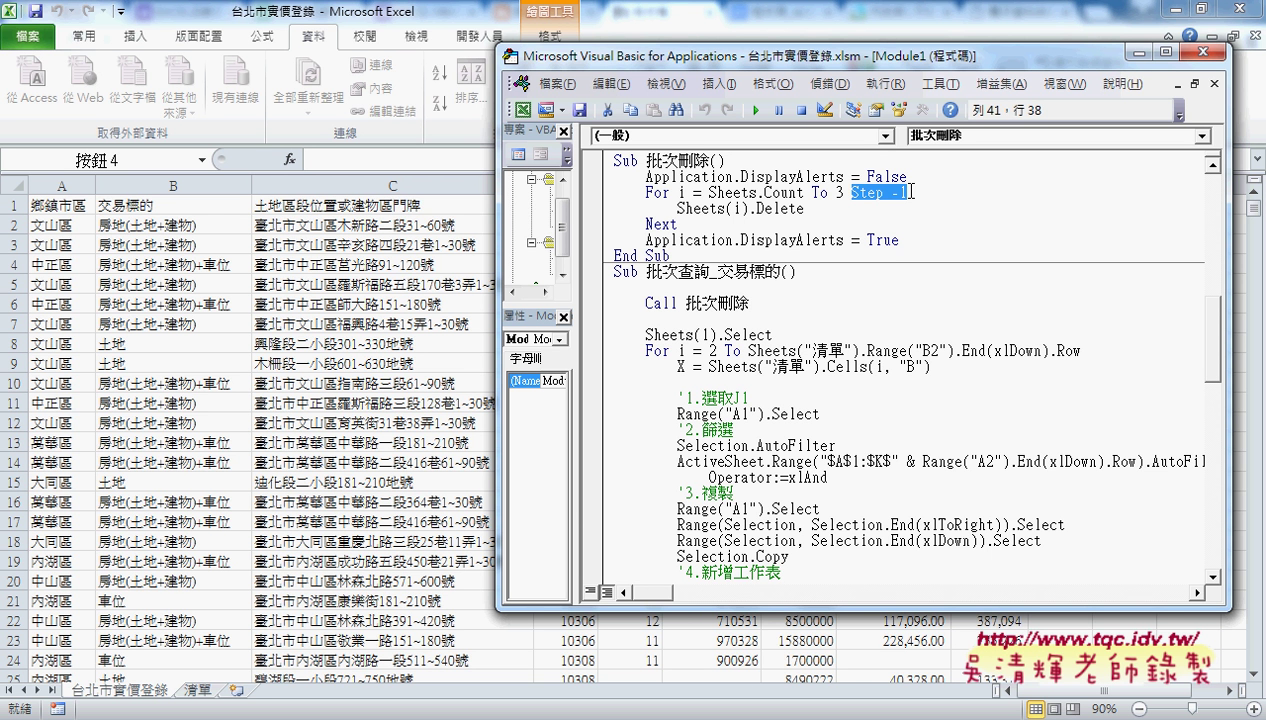
Step: Review the sheet-deletion line and DisplayAlerts False/True statements, then close the VBA editor
left_click_drag(677, 208, 806, 208)
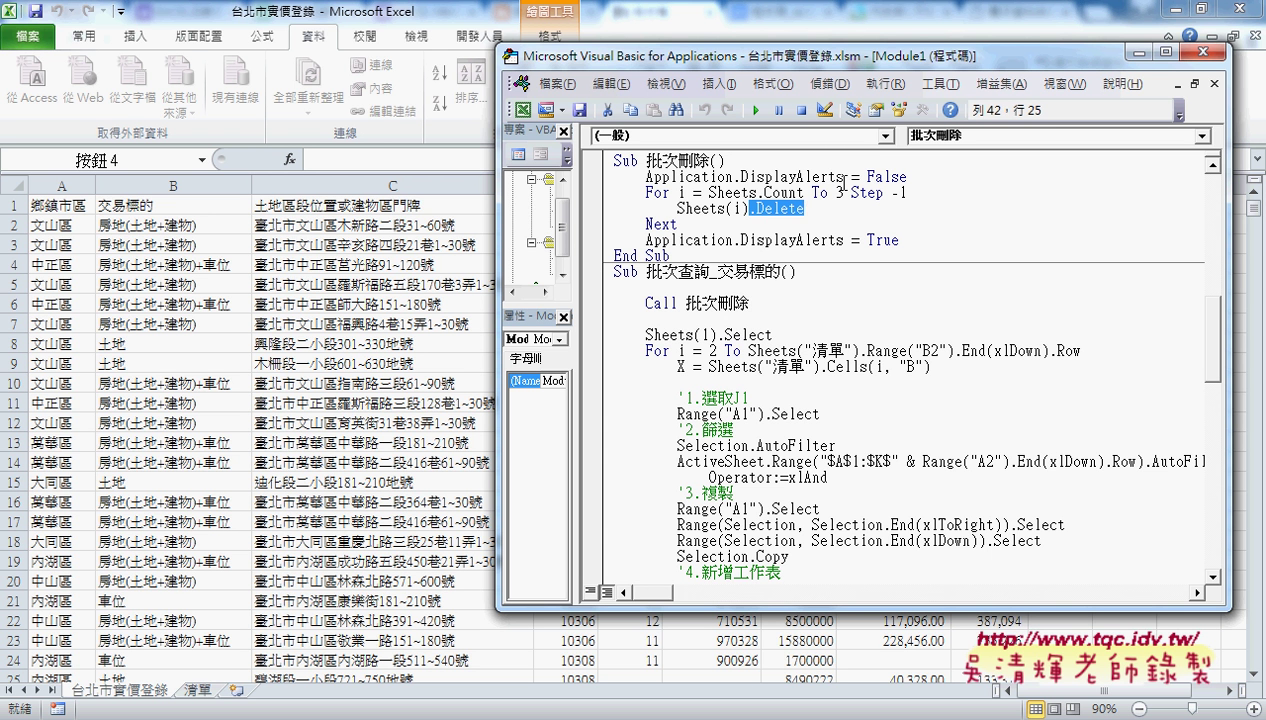
left_click_drag(843, 176, 741, 176)
left_click_drag(858, 176, 905, 176)
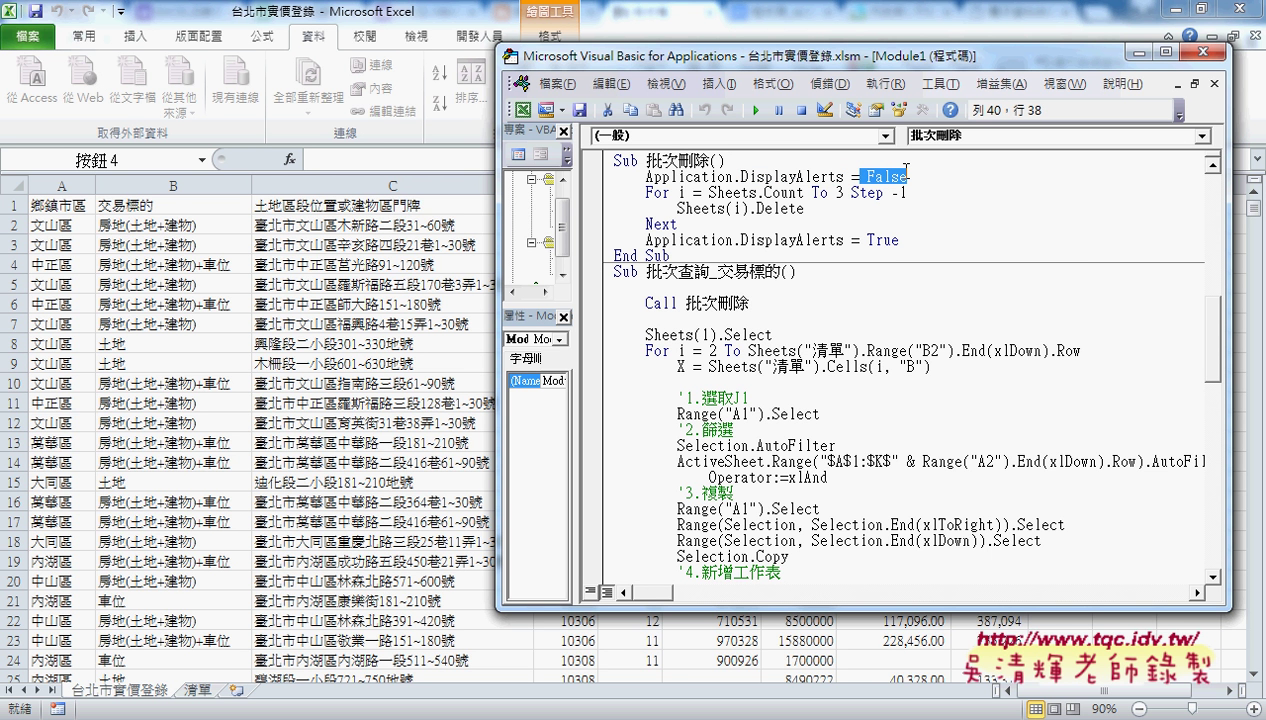
left_click_drag(898, 240, 851, 246)
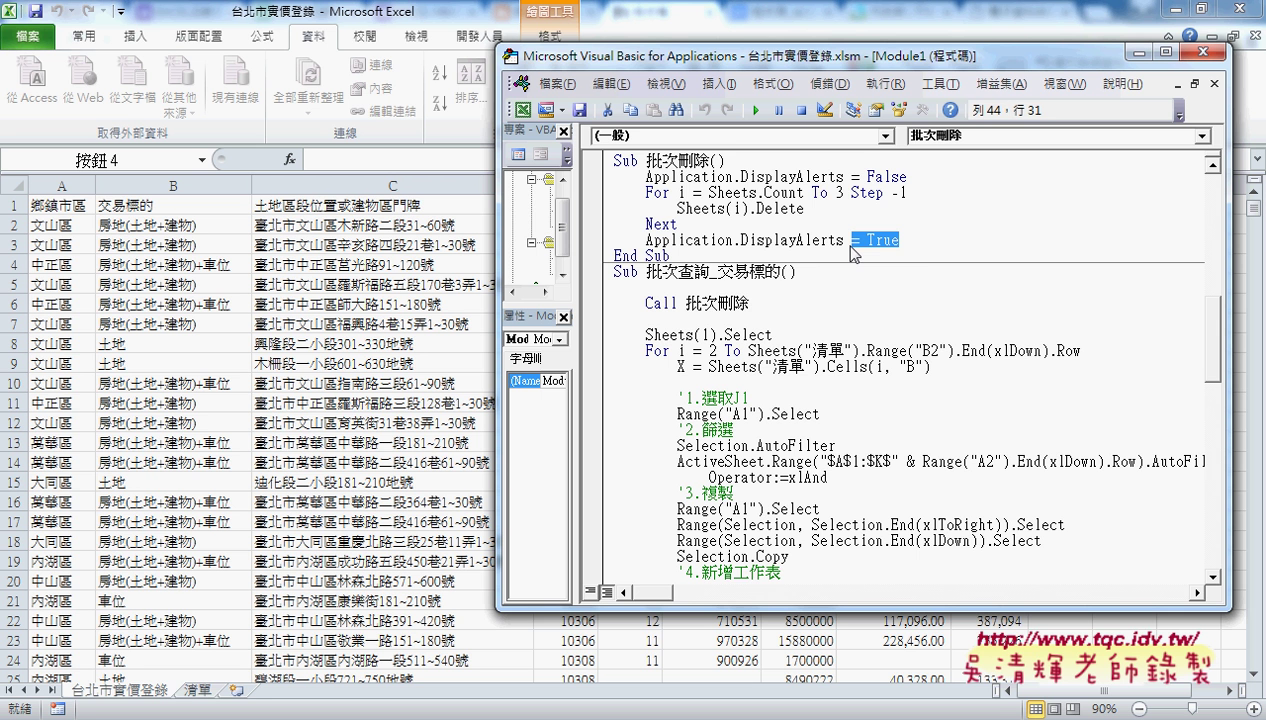
scroll(820, 282, "down", 2)
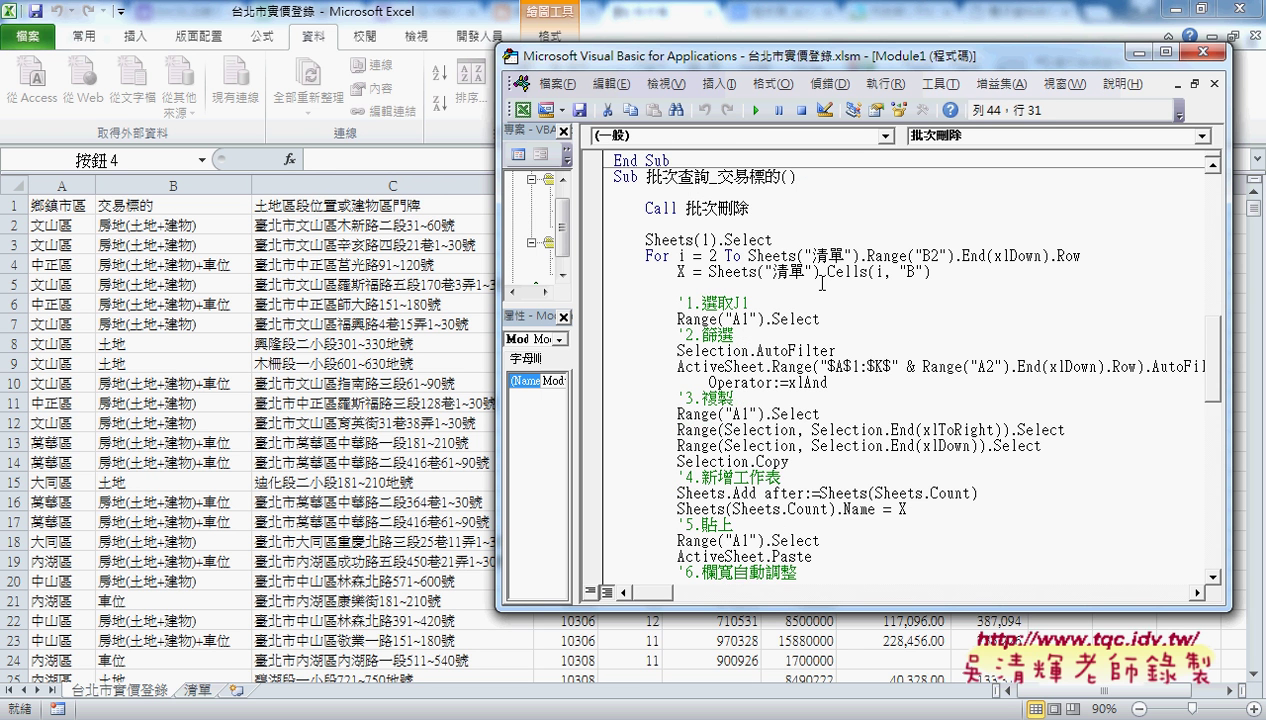
scroll(788, 396, "down", 3)
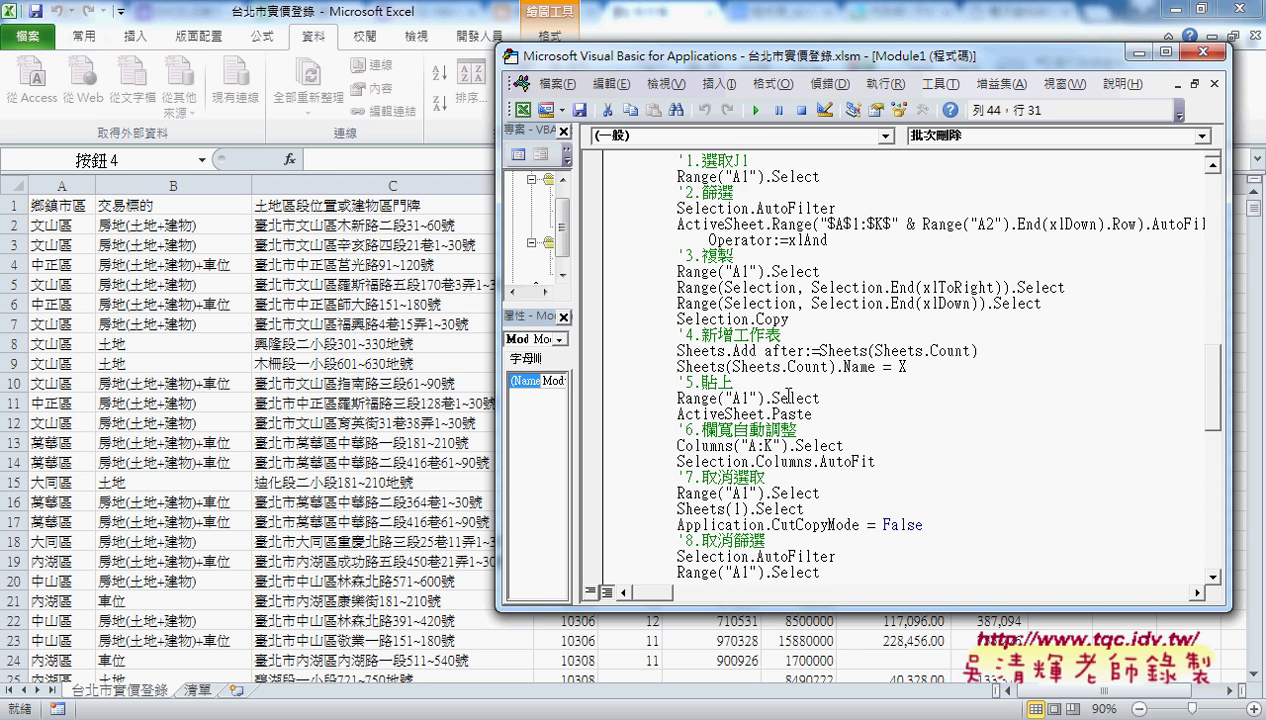
scroll(788, 396, "down", 1)
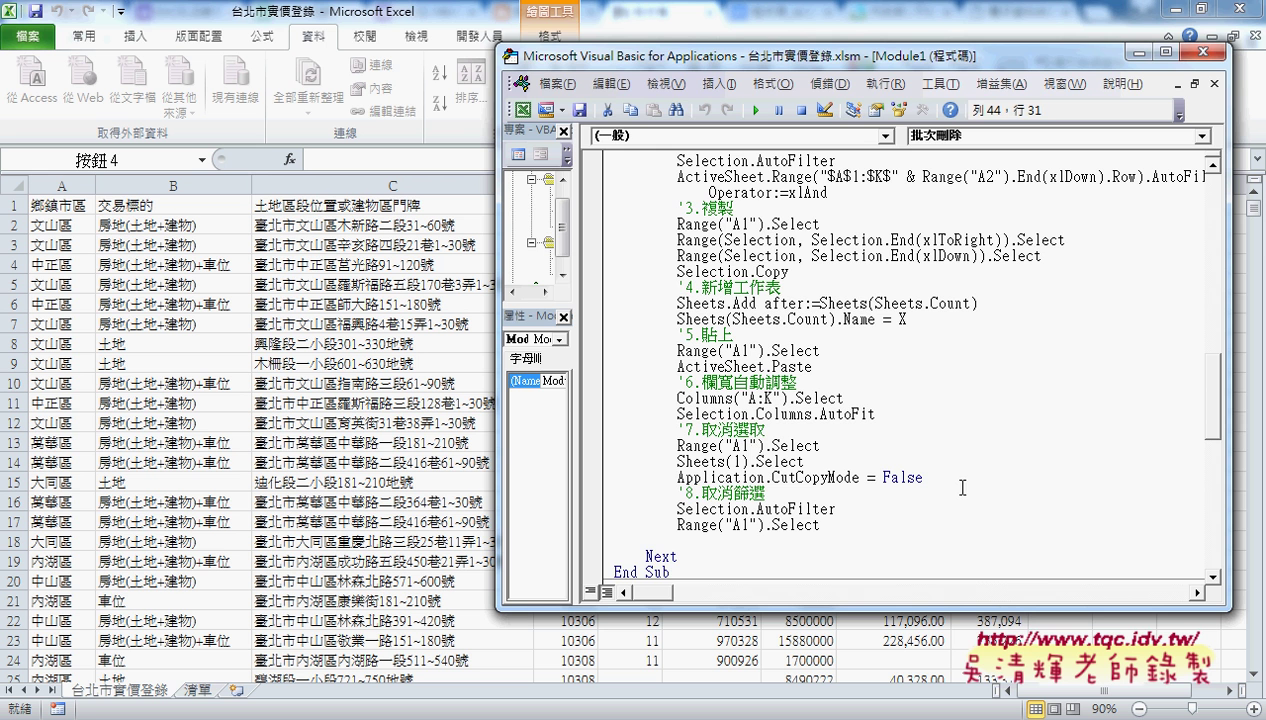
left_click(1208, 58)
Step: Check the transaction types listed in column B of the 清單 sheet
left_click(1125, 459)
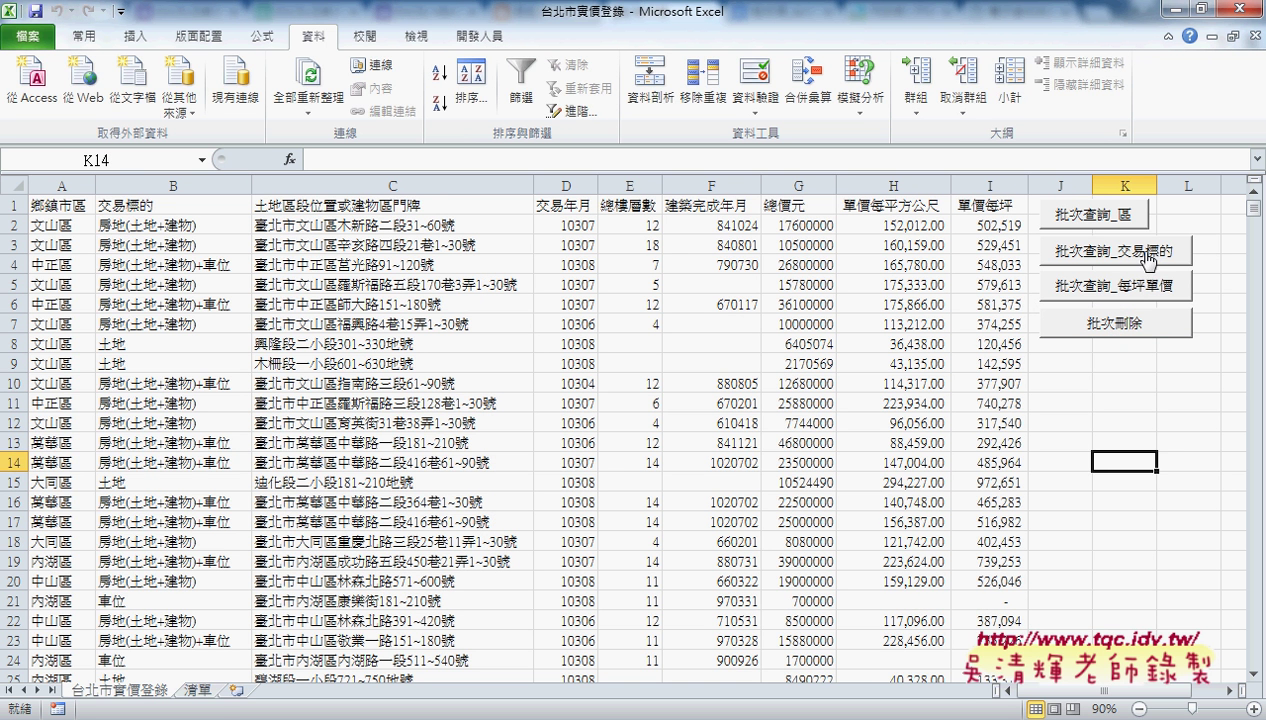
left_click(198, 690)
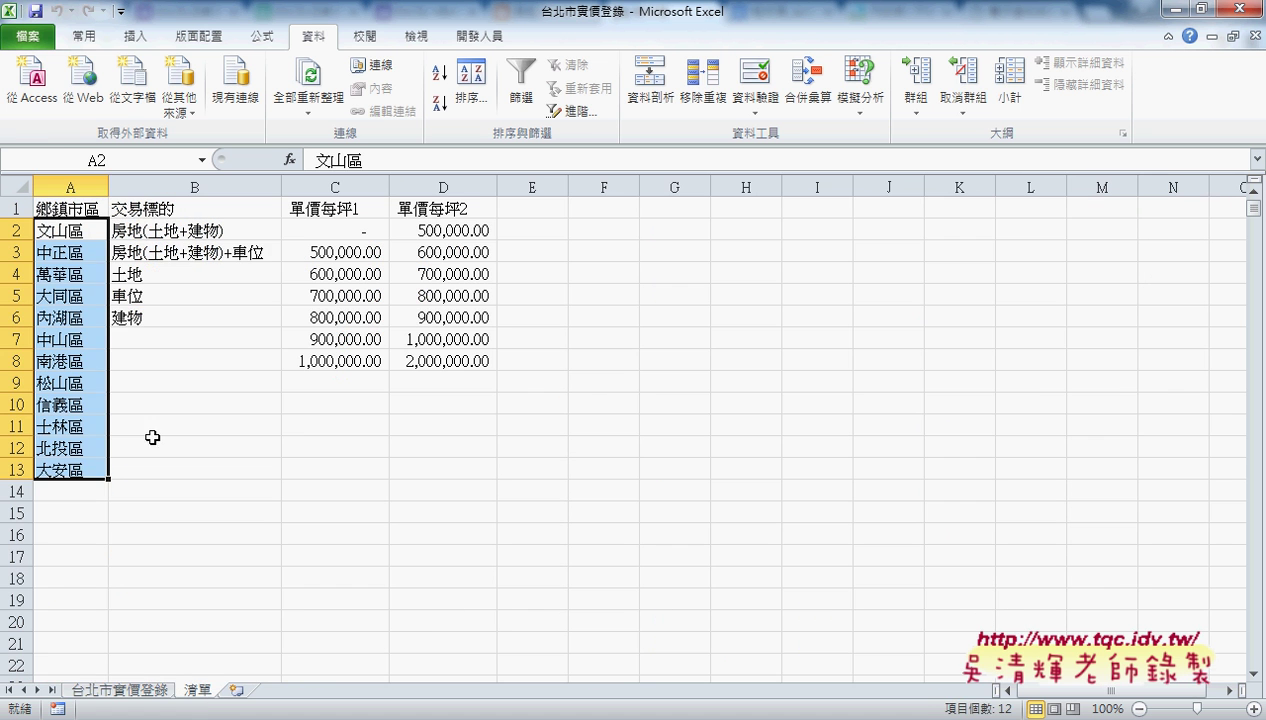
left_click_drag(140, 236, 146, 318)
Step: Run 批次查詢_交易標的 from 台北市實價登錄 and inspect the new 房地(土地+建物) sheet
left_click(108, 692)
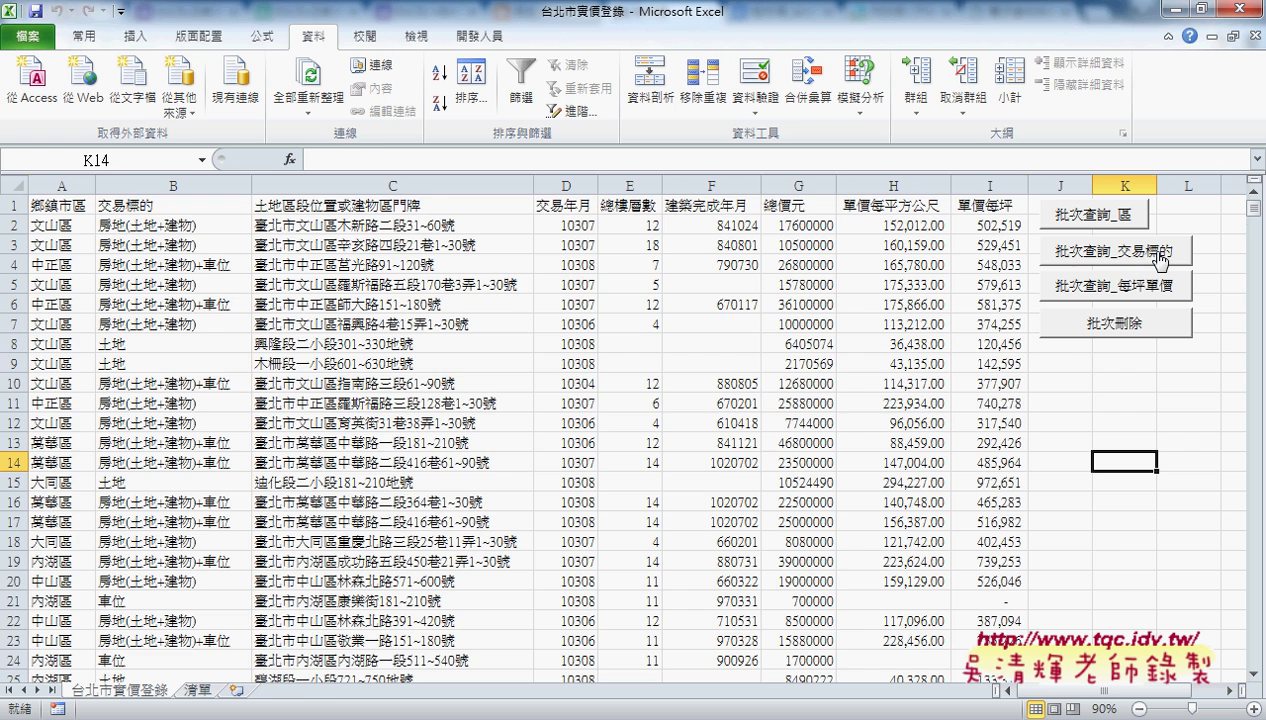
left_click(1160, 262)
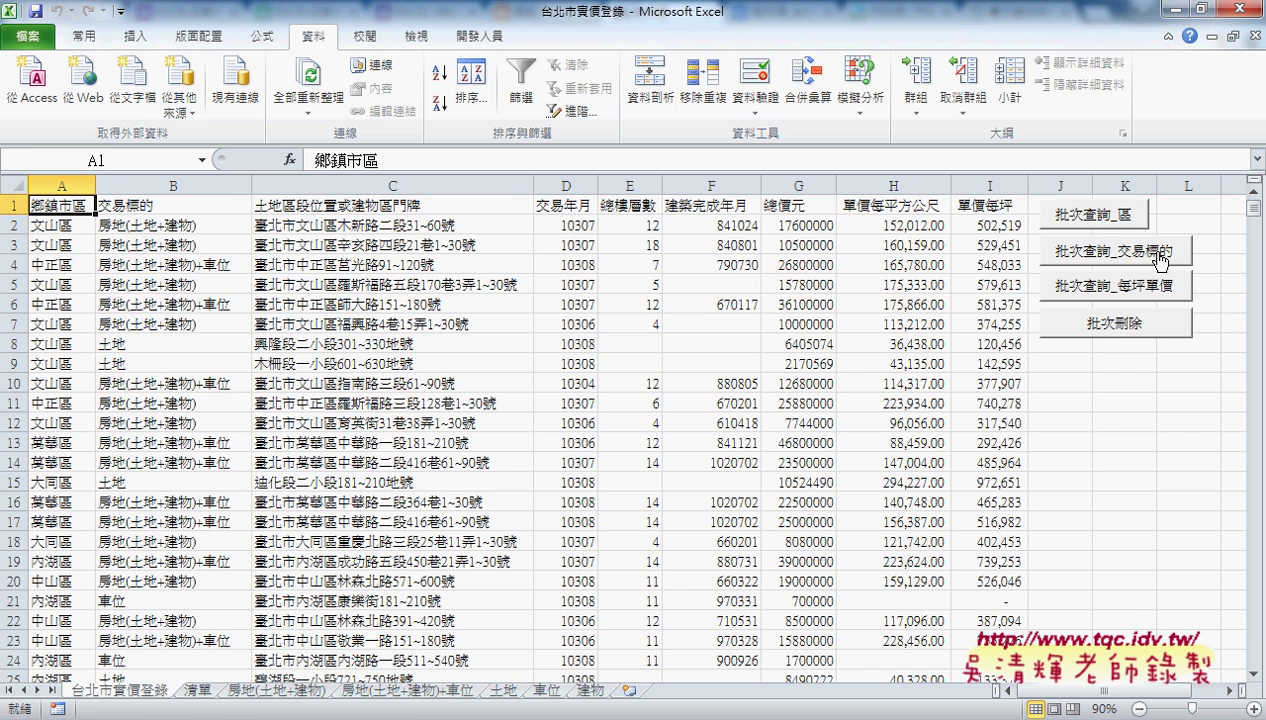
left_click(262, 690)
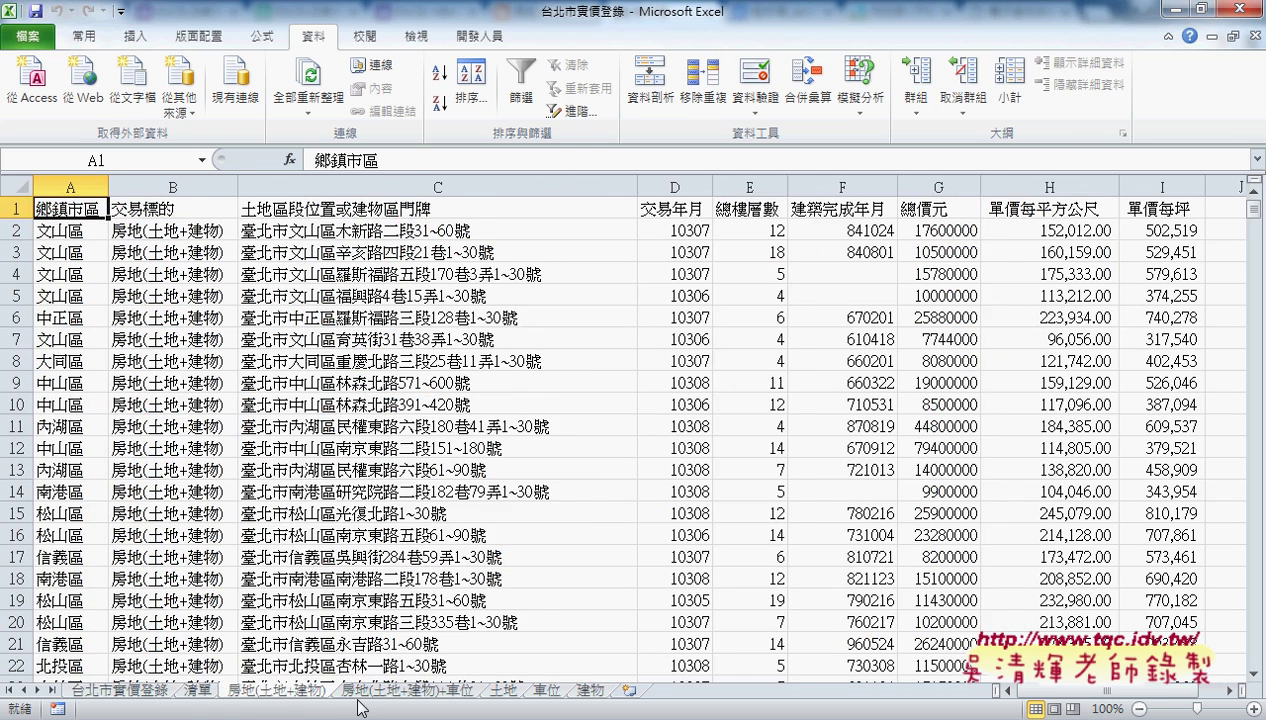
left_click(200, 690)
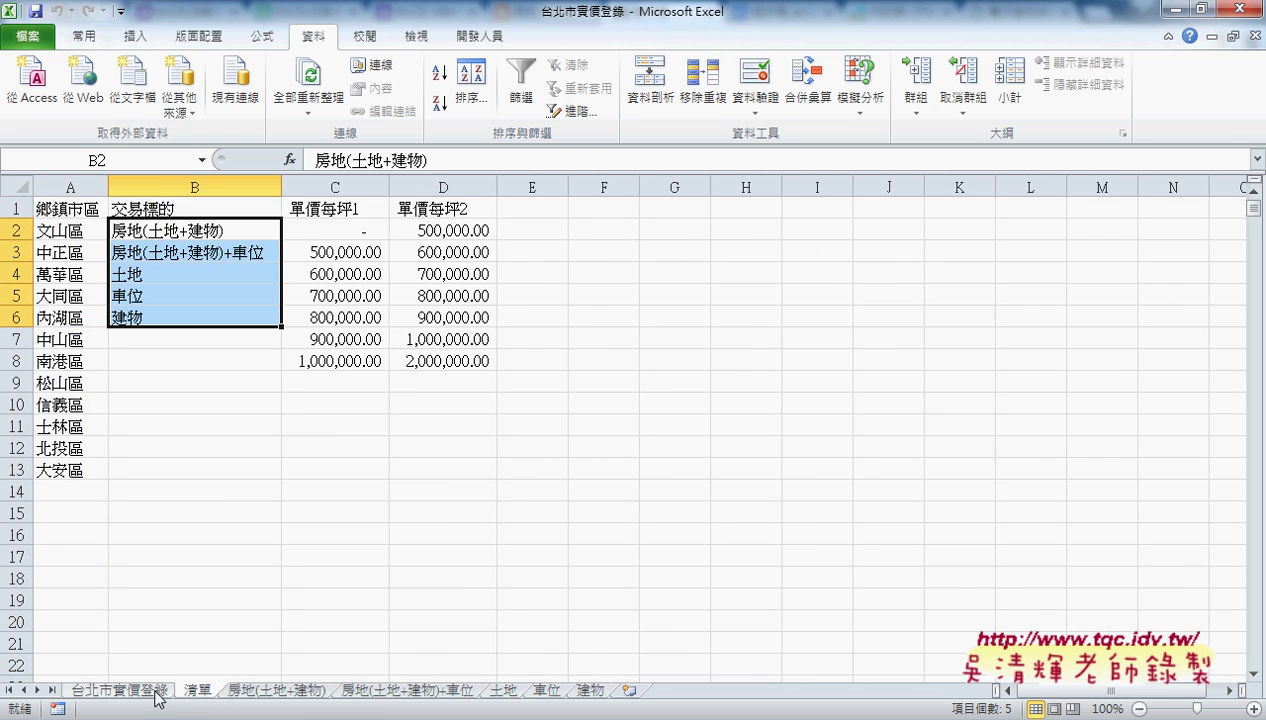
left_click(120, 690)
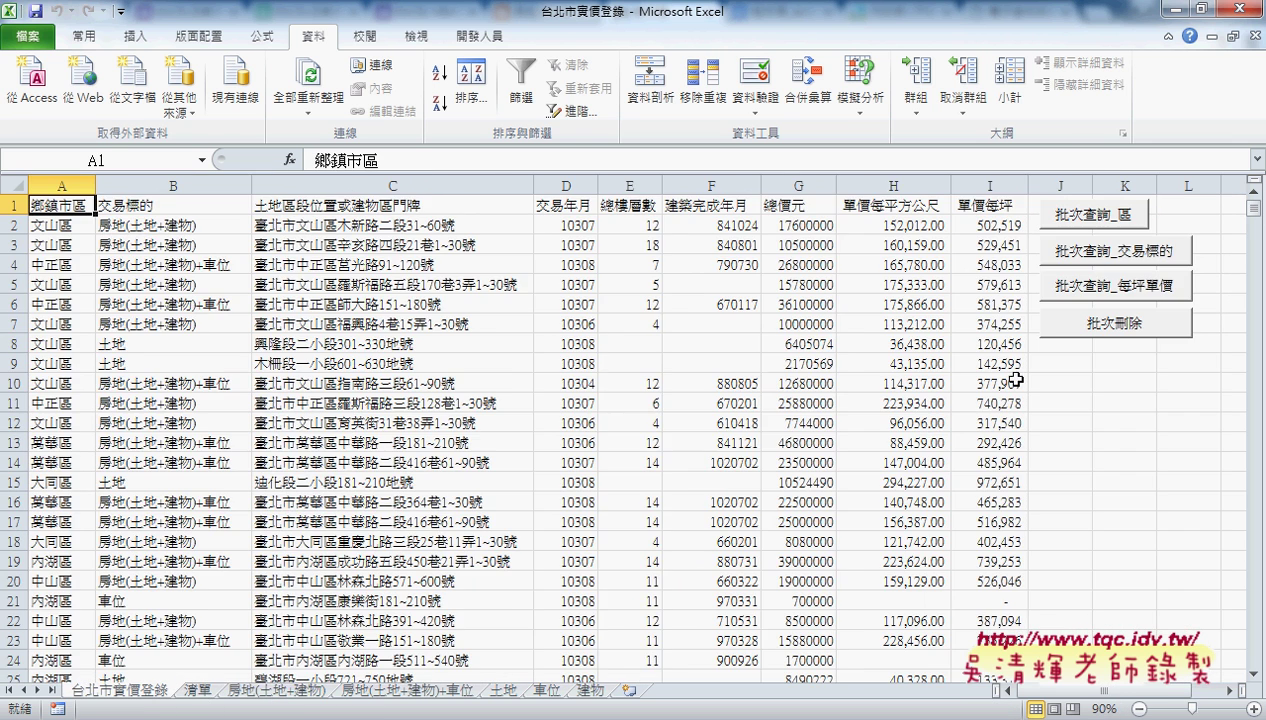
Step: Delete the per-type sheets with 批次刪除, then run 批次查詢_區 to create sheets 文山區 through 大安區
left_click(1100, 328)
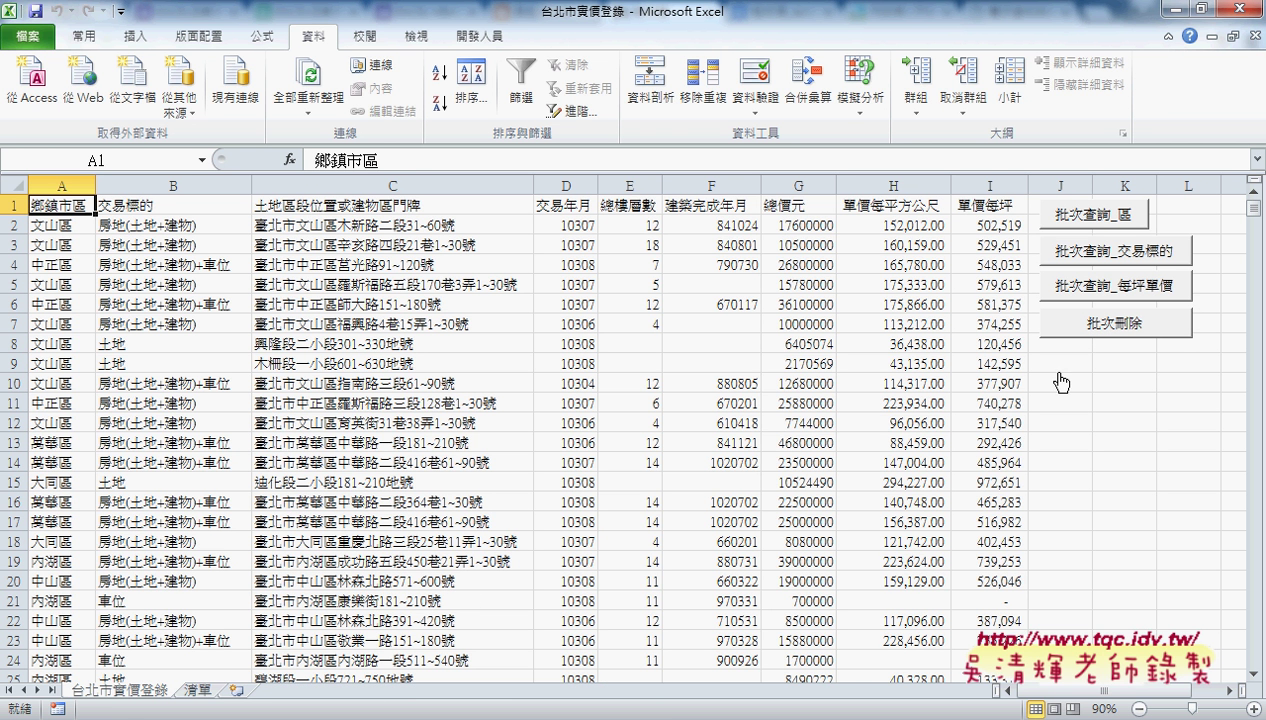
left_click(1094, 214)
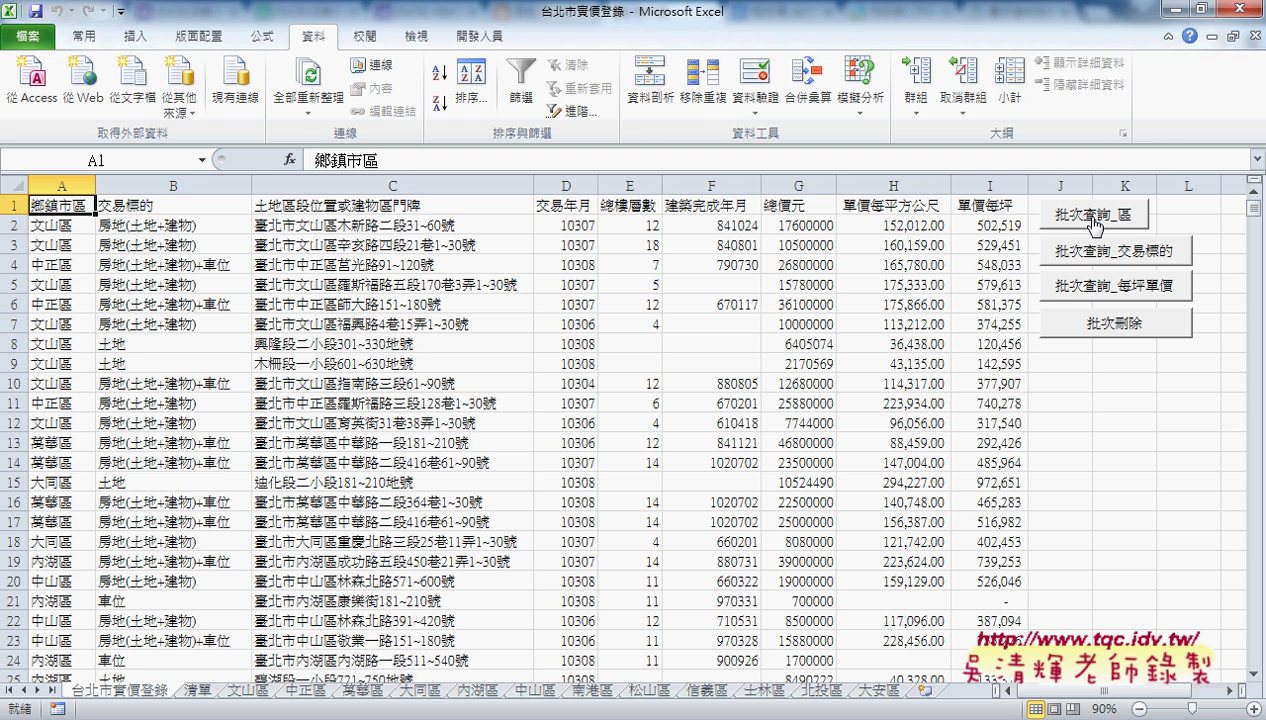
Step: Open the 批次查詢_區 macro in the VBA editor and start an 'application.' line above Call 批次刪除
right_click(1096, 226)
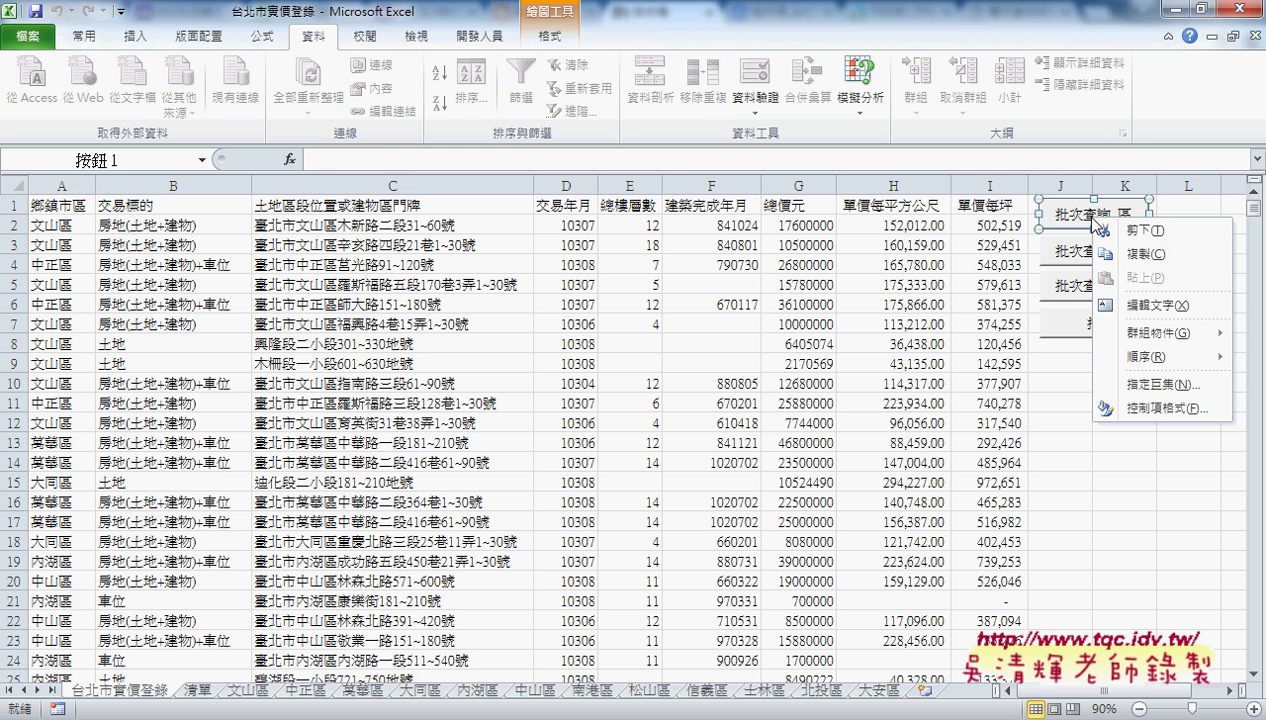
left_click(1150, 388)
left_click(1222, 270)
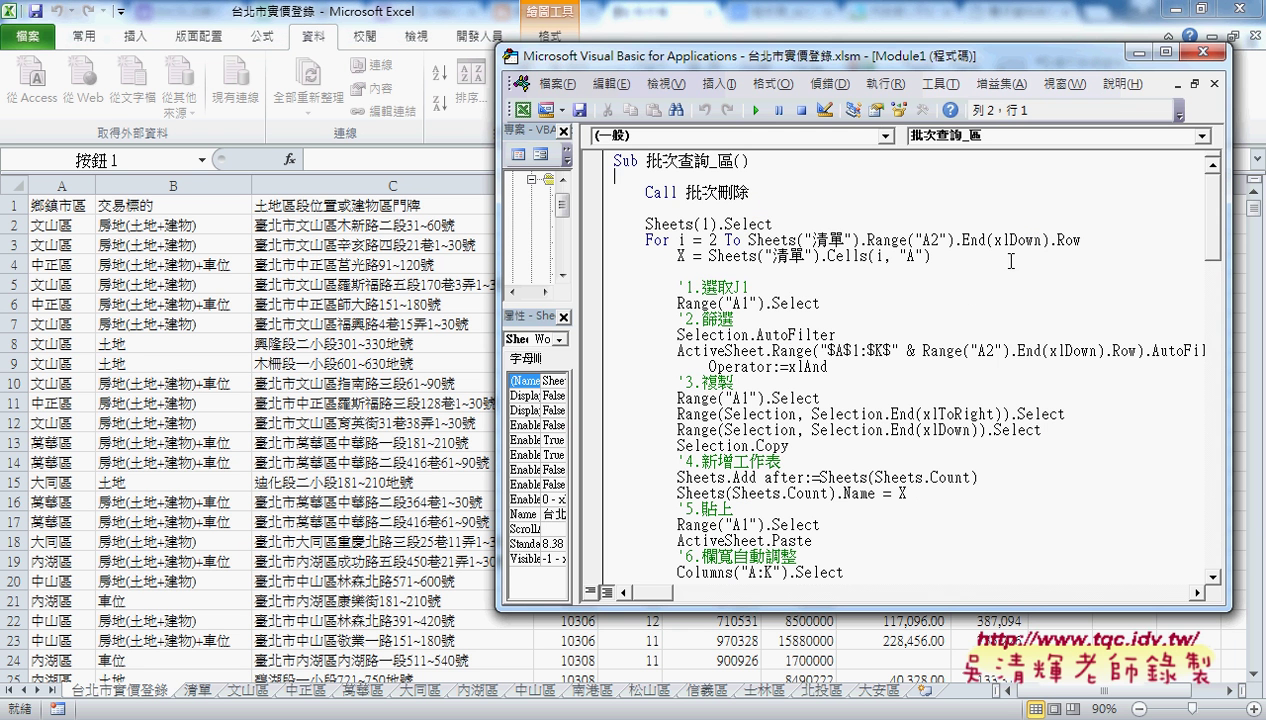
key("Tab")
key("Return")
key("Return")
key("Up")
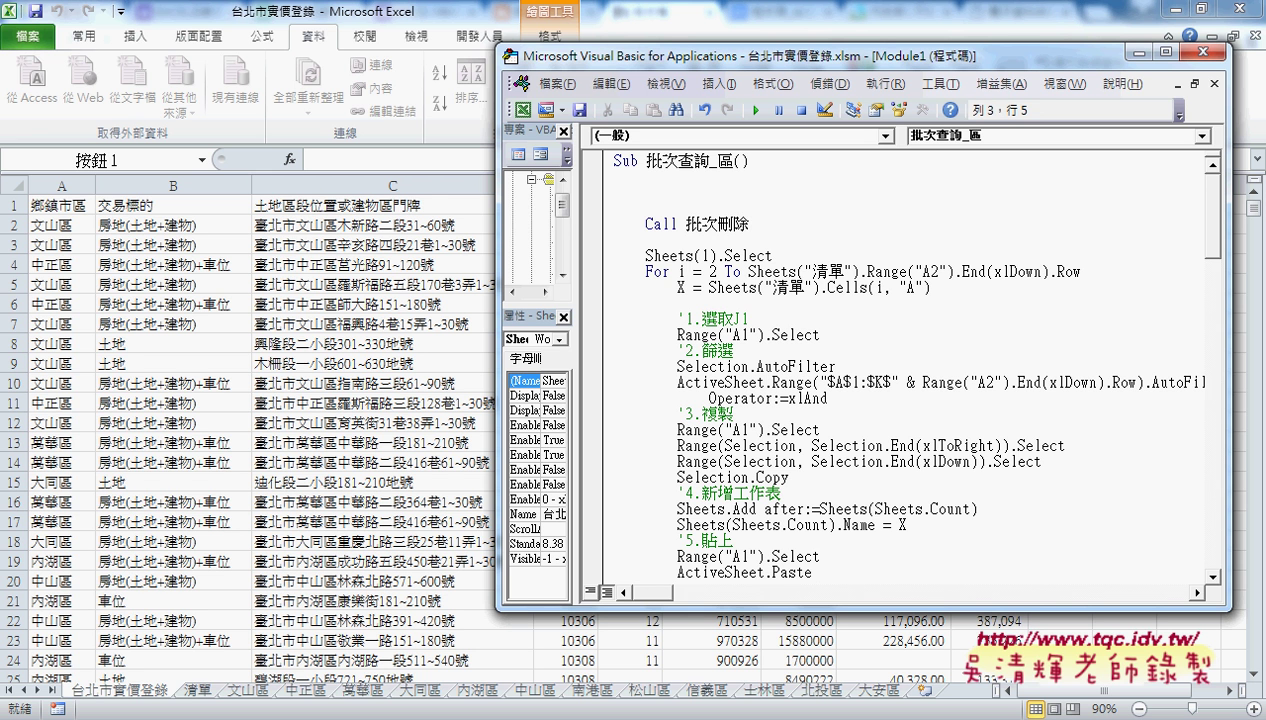
type("appl")
type("ica")
type("tion")
type(".")
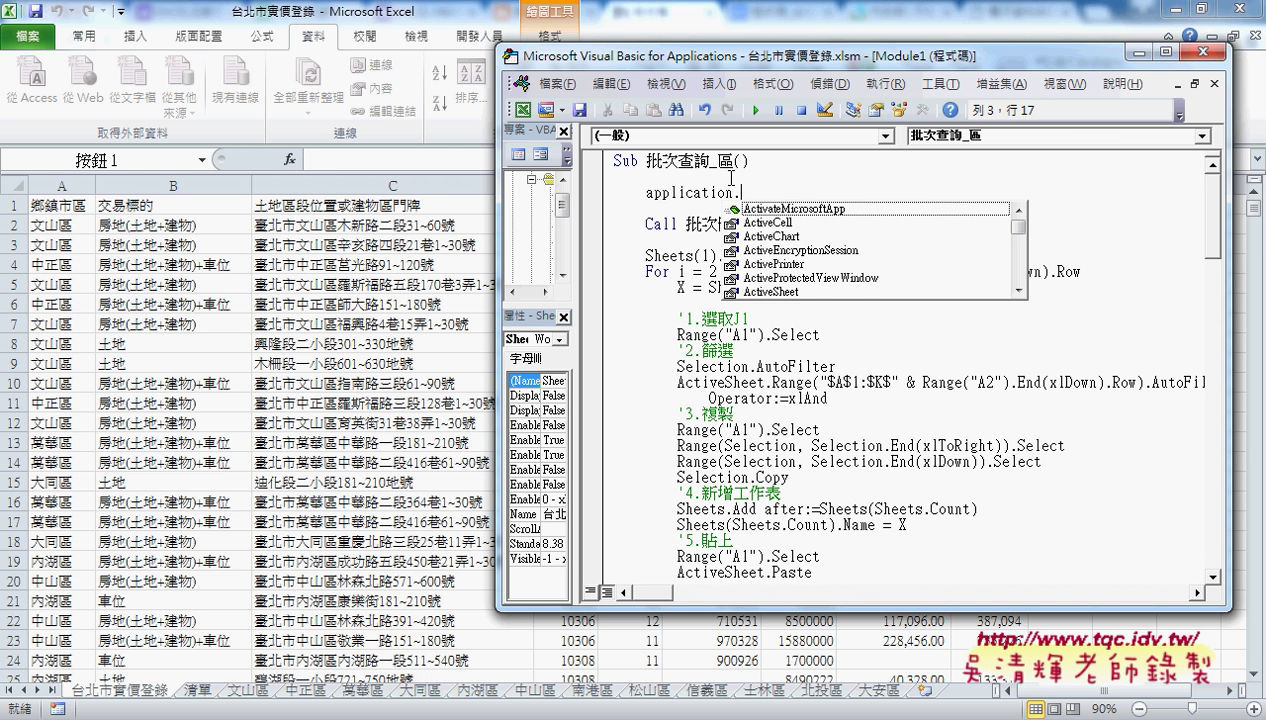
Step: Retype the dot after 'application' and type 'sc' to look up ScreenUpdating
key("BackSpace")
type(".")
type("s")
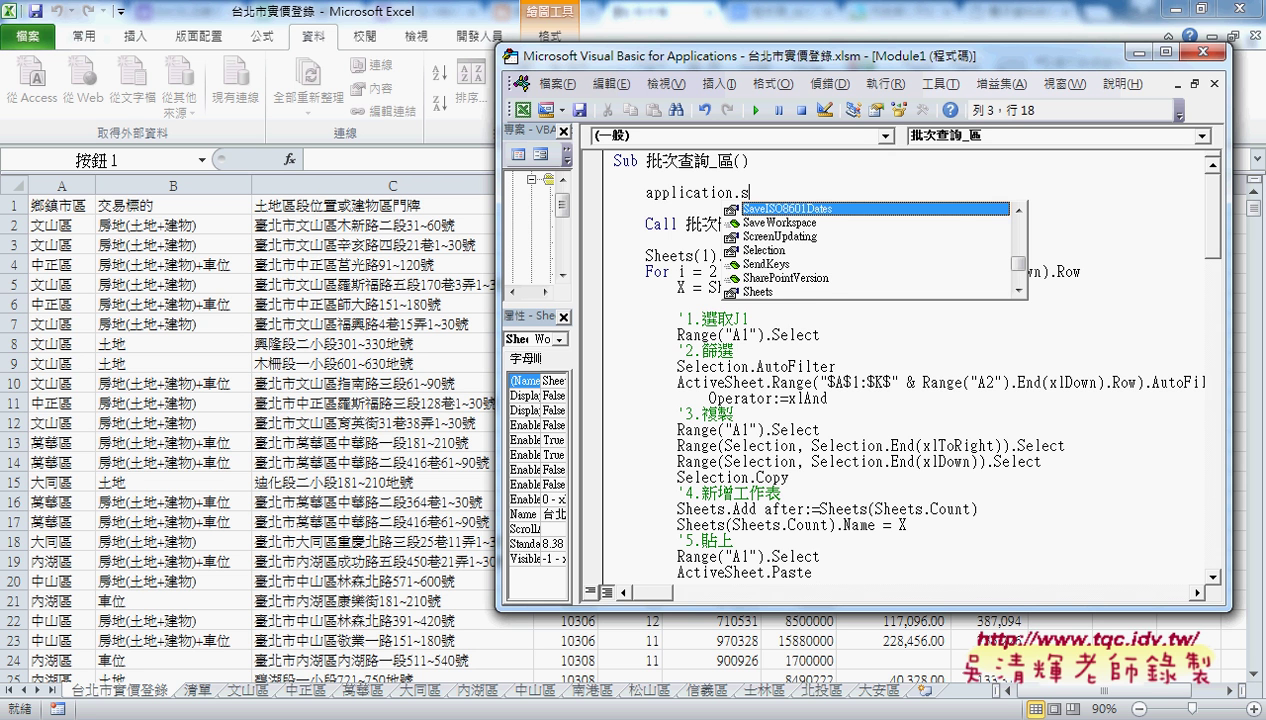
type("c")
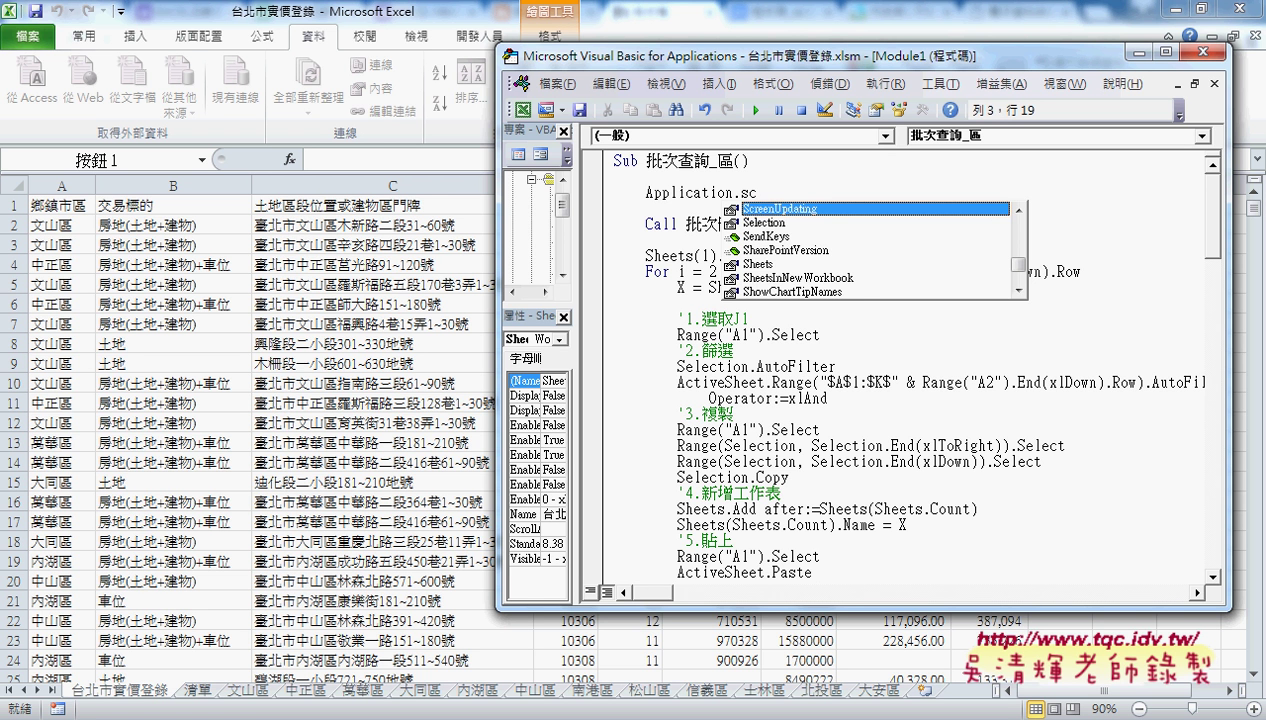
Step: Complete the first line as Application.ScreenUpdating=False, picking False from the suggestion list
key("space")
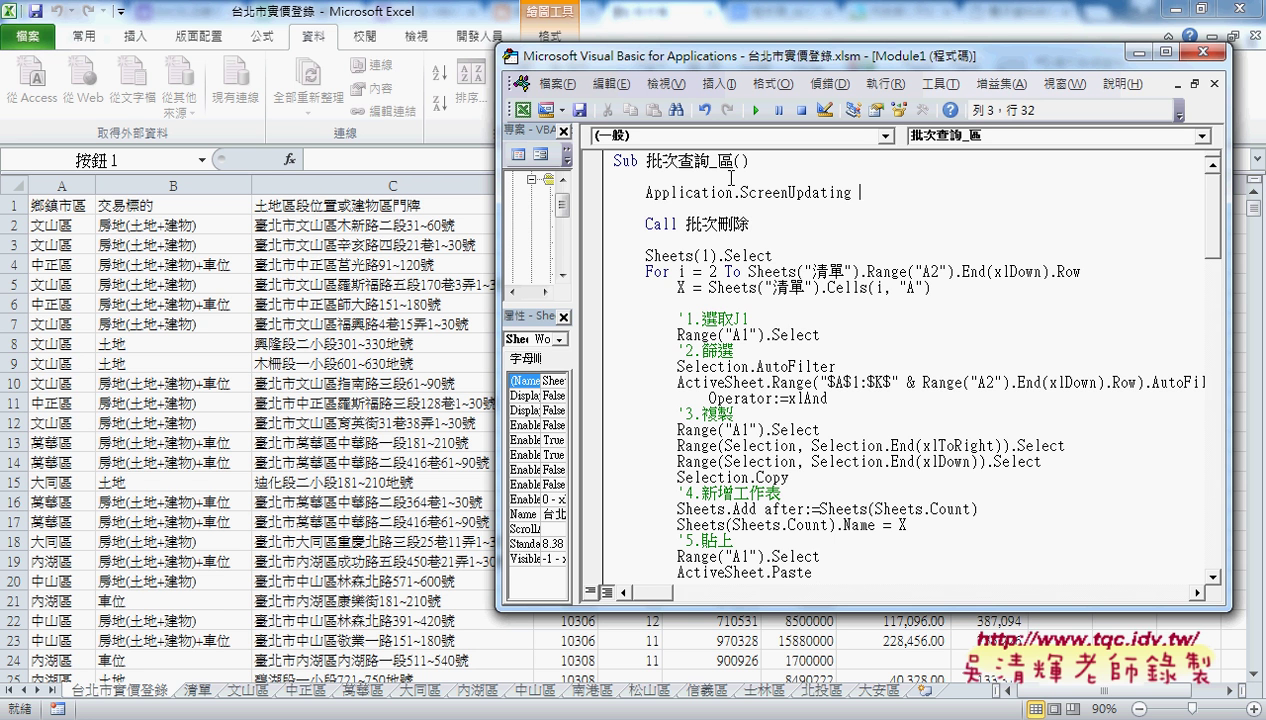
key("BackSpace")
type("=")
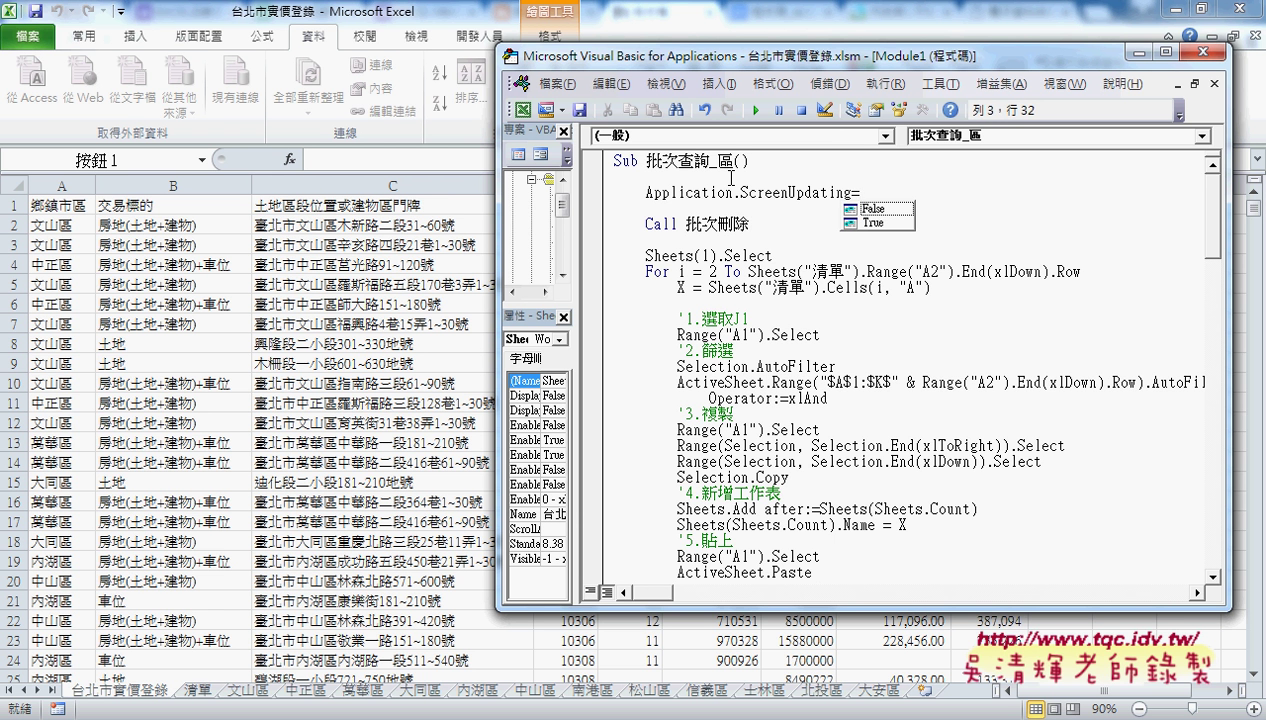
key("Down")
key("BackSpace")
type("=")
key("Down")
key("space")
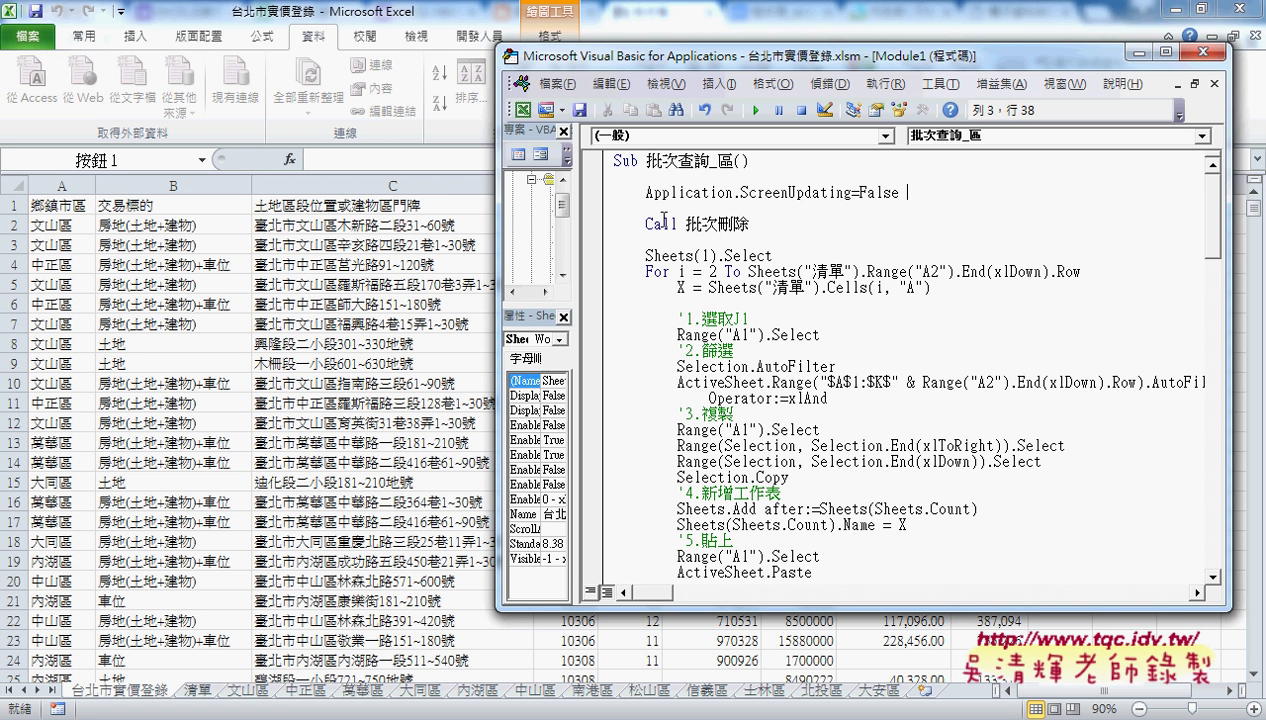
left_click_drag(645, 192, 859, 193)
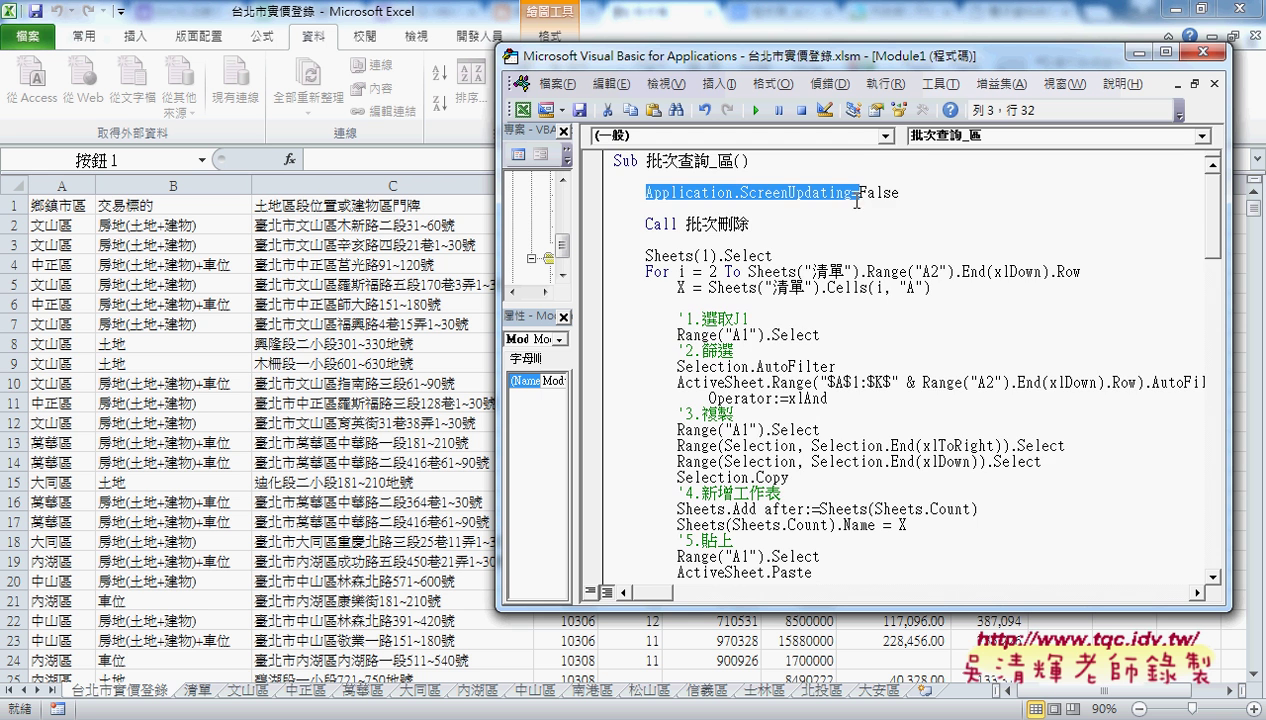
Step: Add Application.ScreenUpdating=True after Next, before End Sub, and close the VBA editor
scroll(945, 303, "down", 3)
scroll(963, 320, "down", 3)
scroll(963, 320, "down", 3)
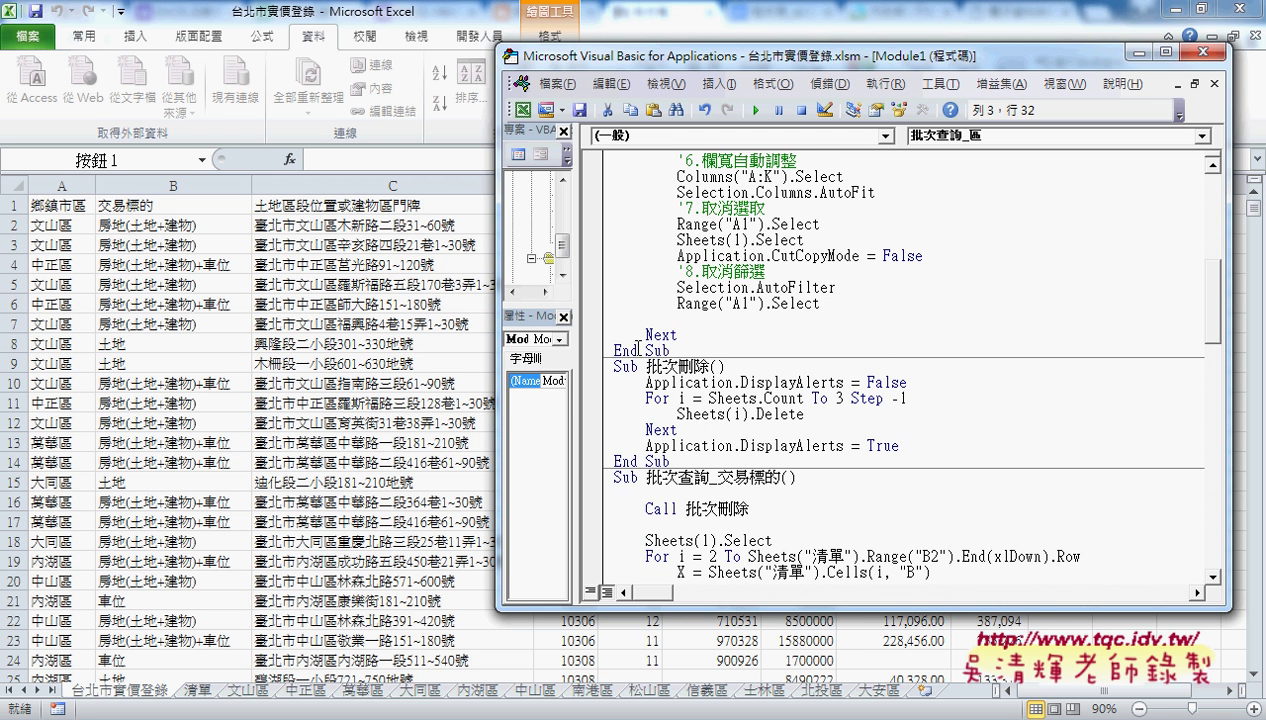
left_click(700, 336)
key("Return")
key("Return")
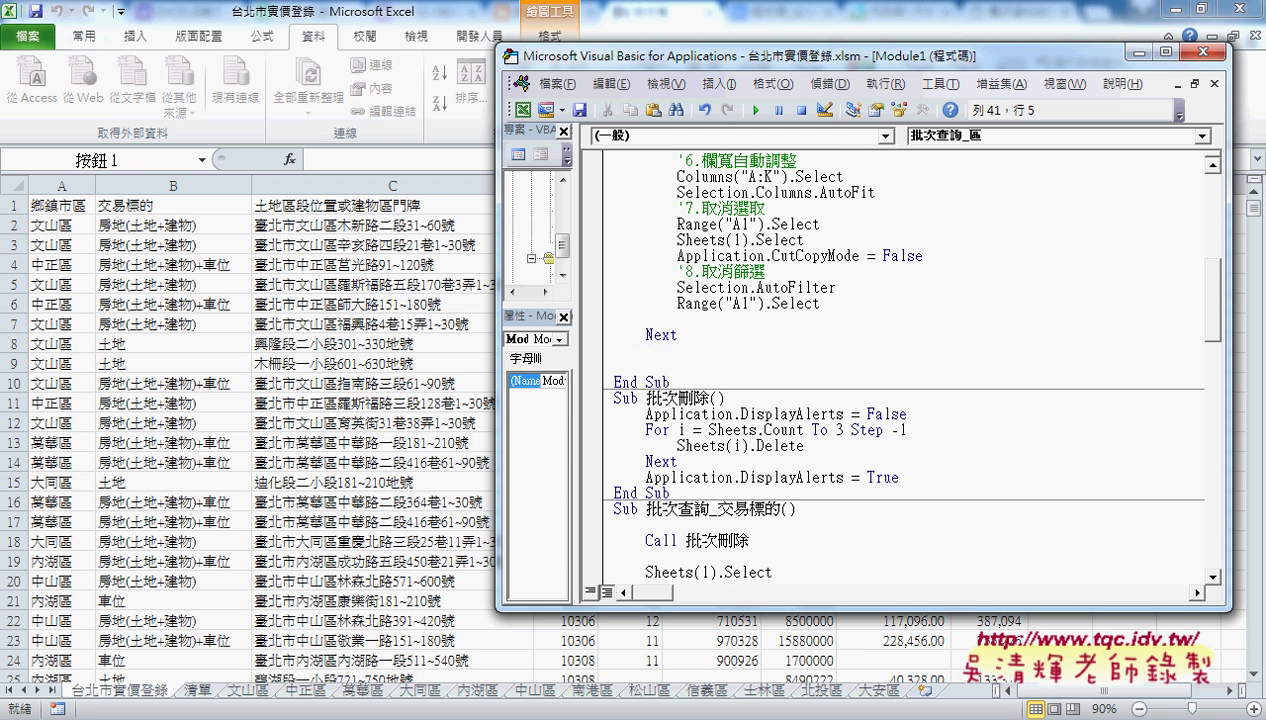
key("Up")
key("Return")
type("Application.ScreenUpdating=")
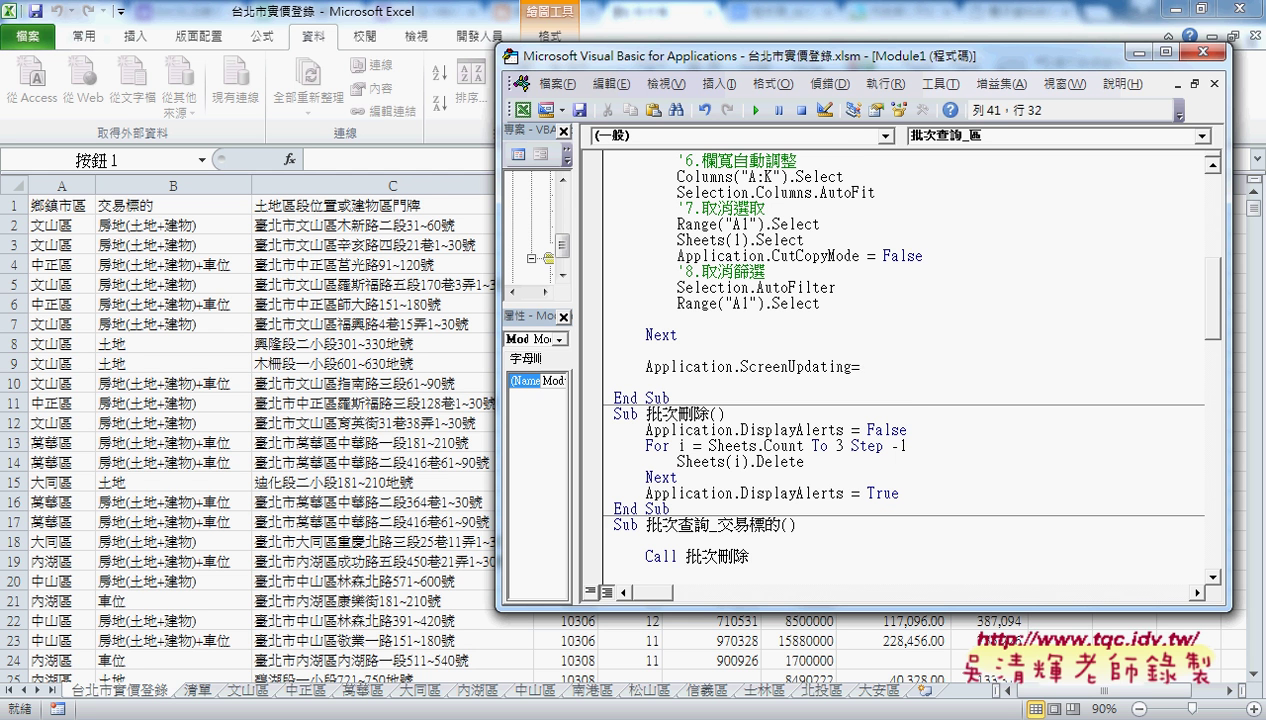
key("BackSpace")
type("=")
key("Down")
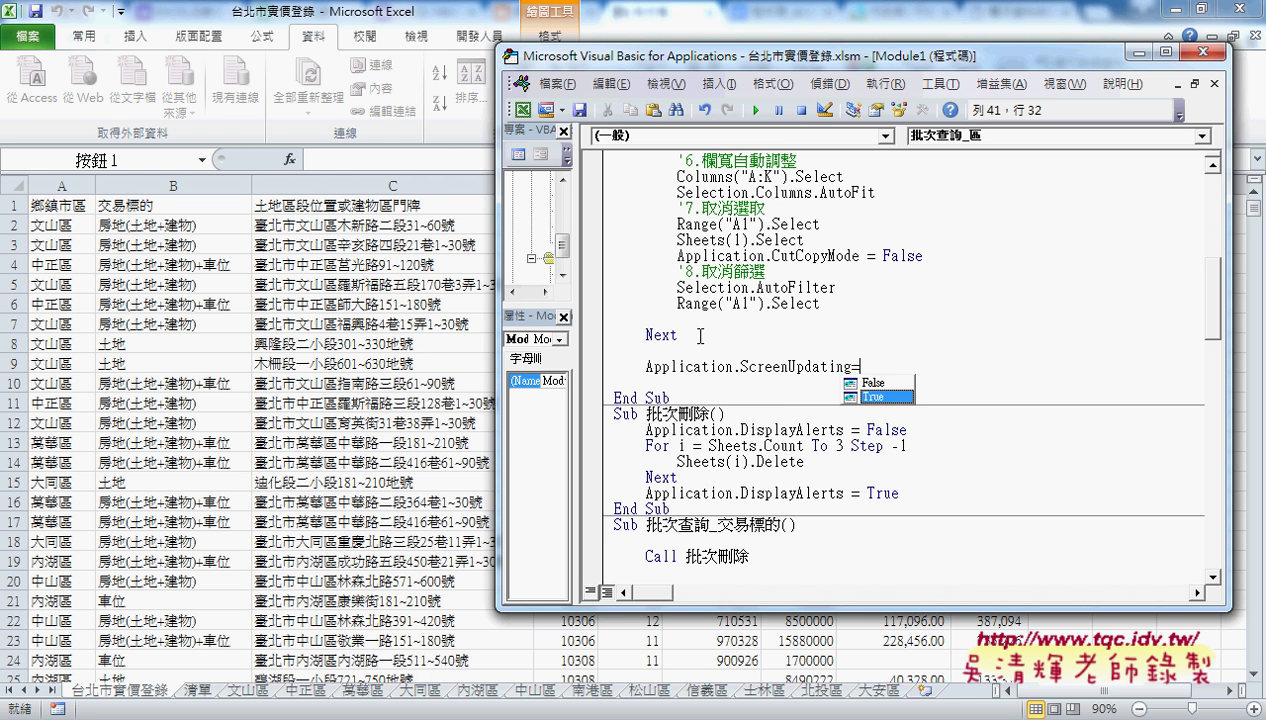
key("space")
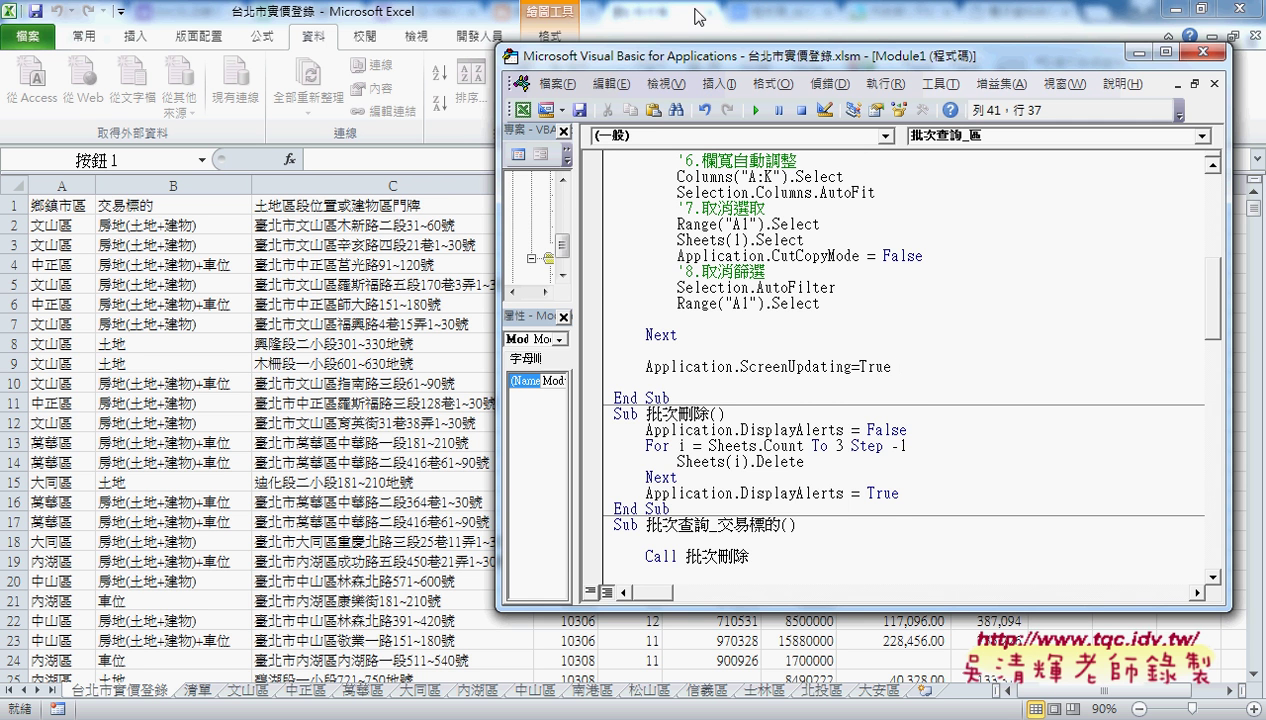
left_click(749, 10)
Step: Clear the district sheets with 批次刪除 and regenerate them with the faster 批次查詢_區
left_click(1115, 323)
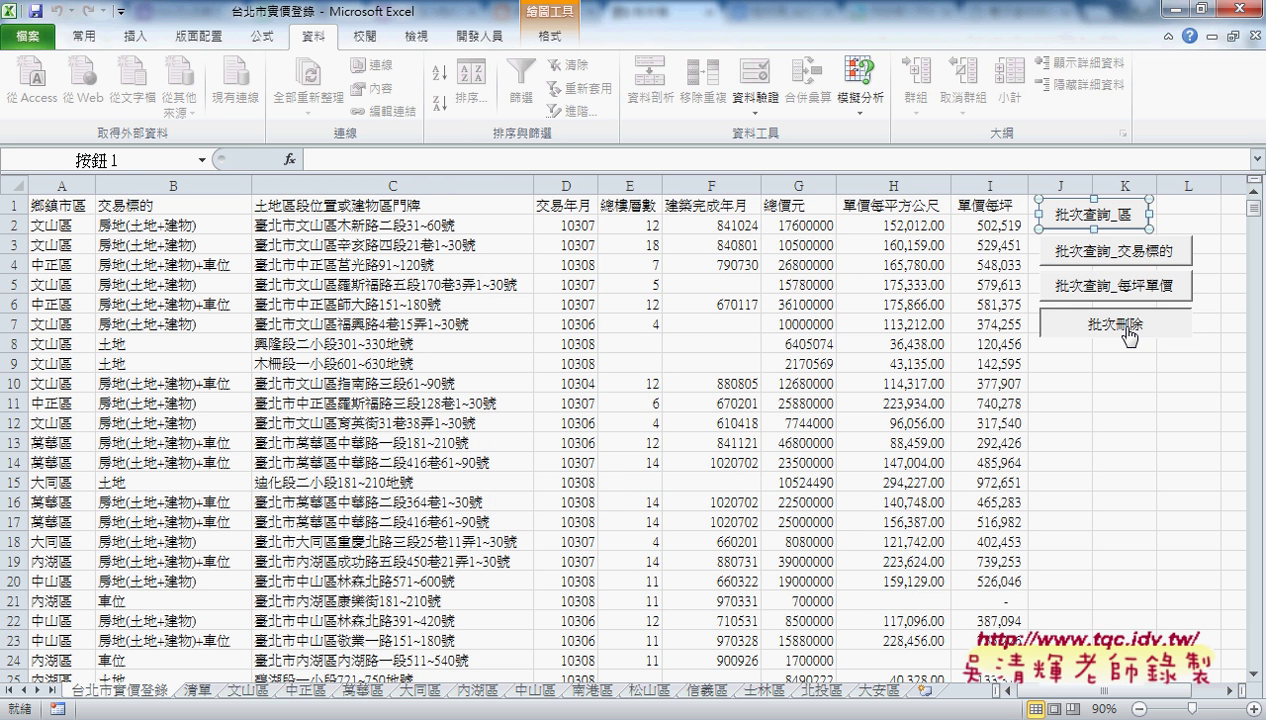
left_click(1124, 399)
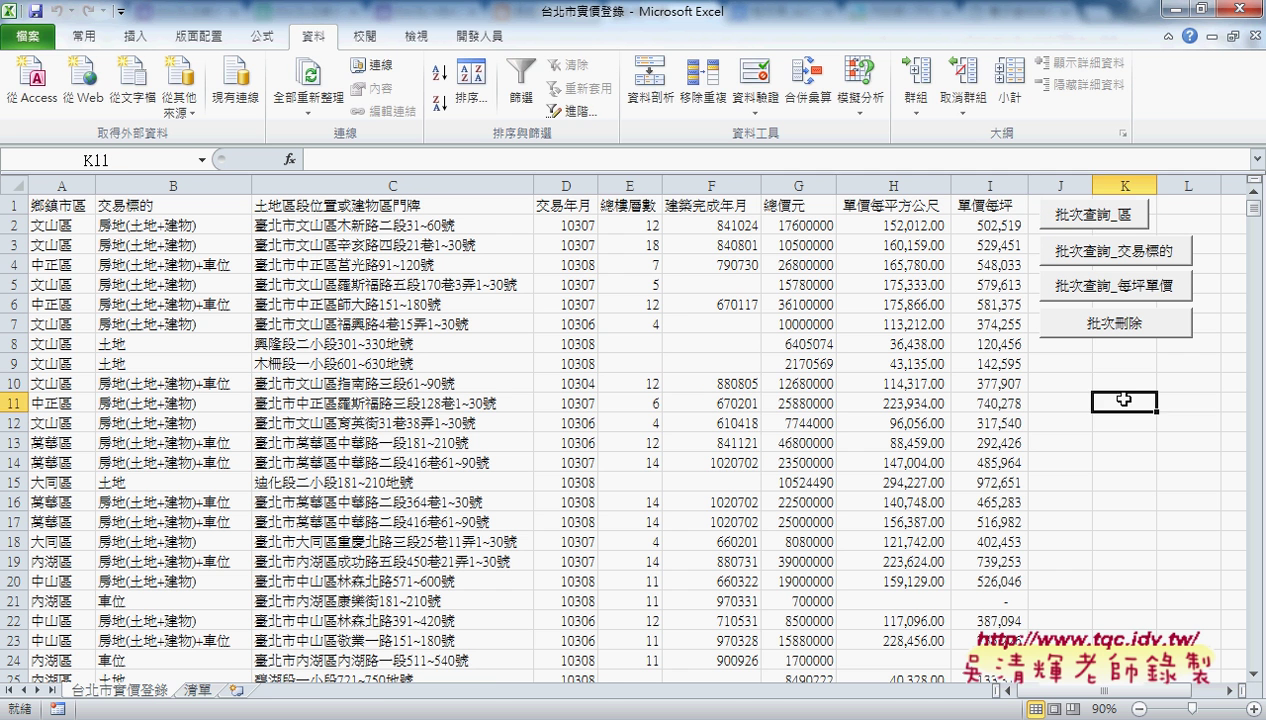
left_click(1110, 216)
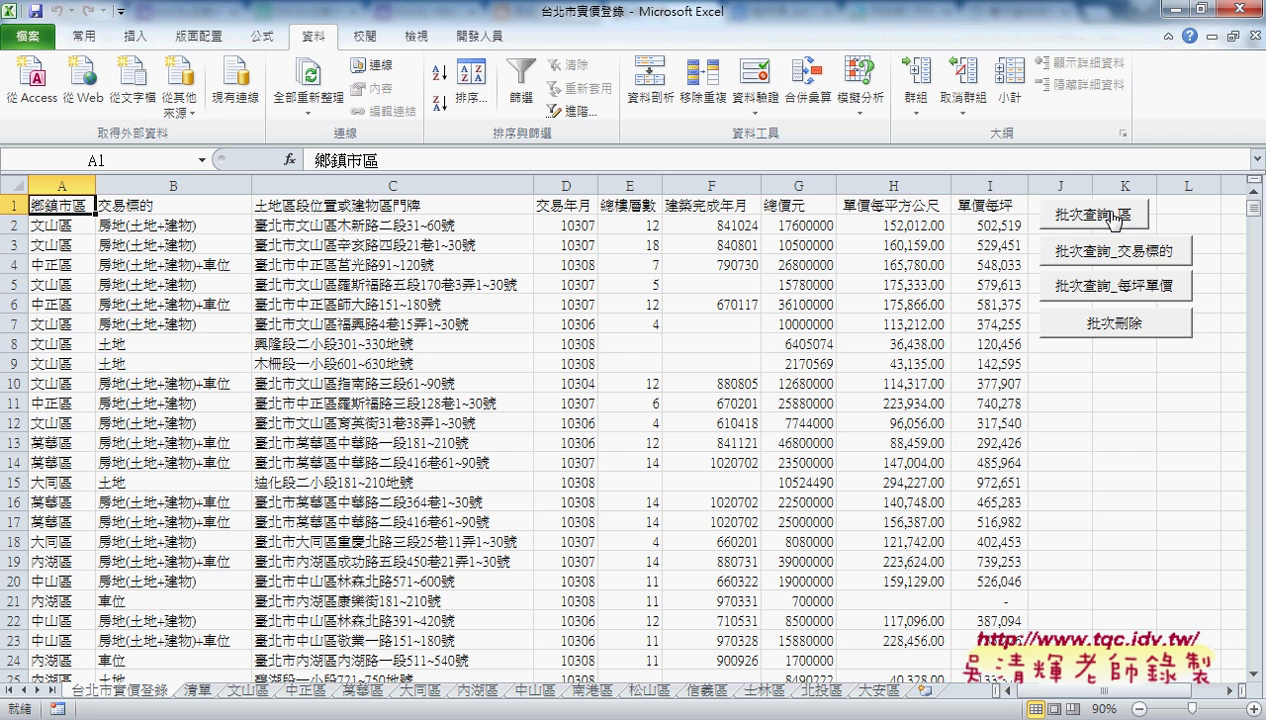
Step: Delete the district sheets again, then close the workbook without saving (不要儲存)
left_click(1115, 323)
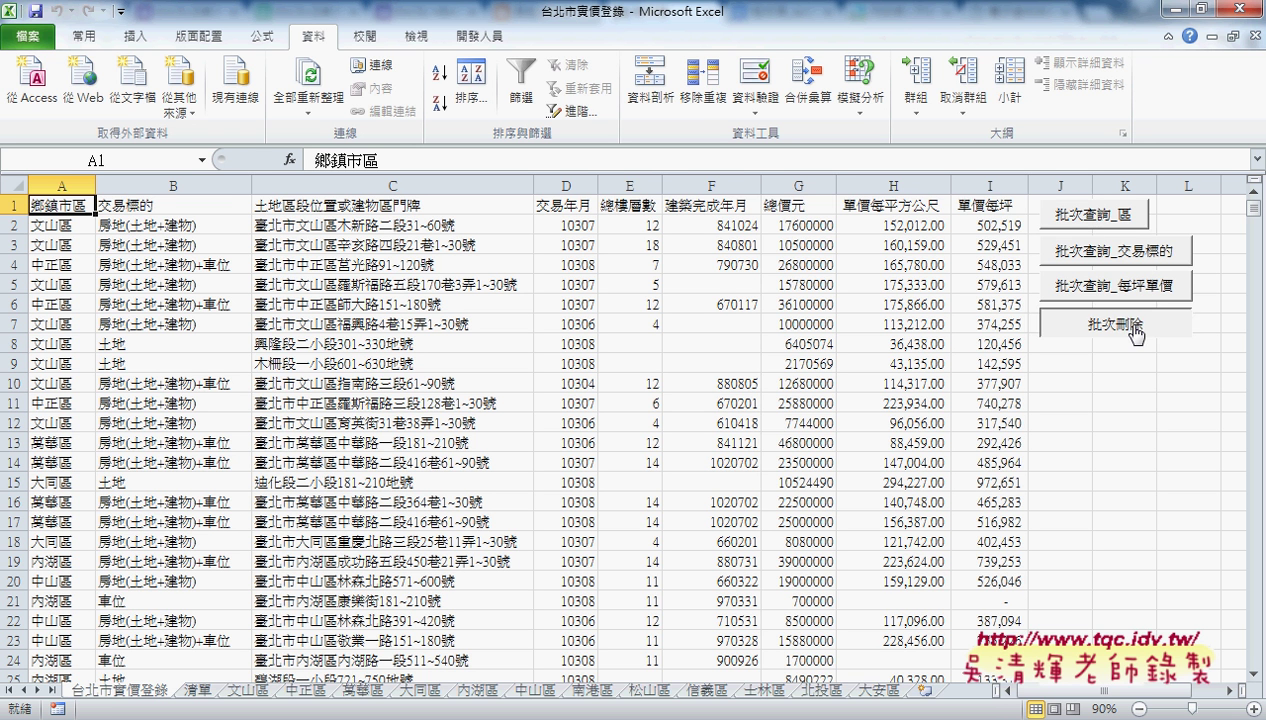
left_click(1100, 210)
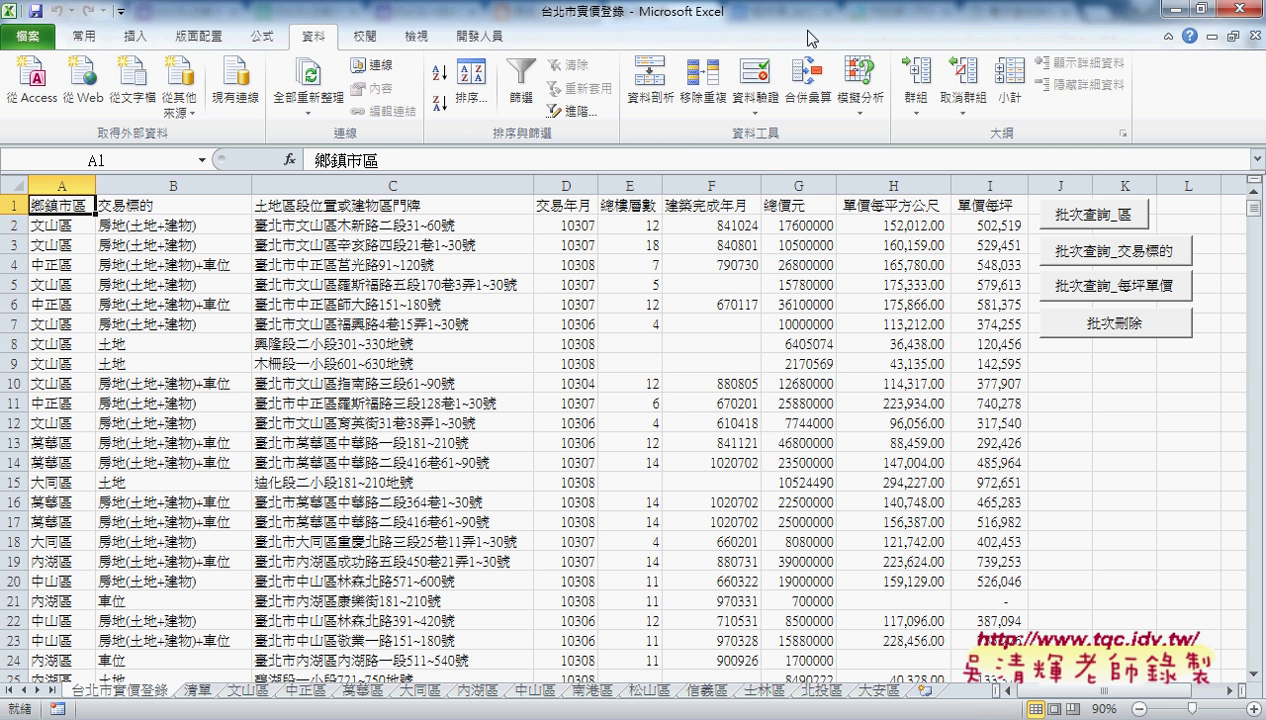
left_click(1237, 12)
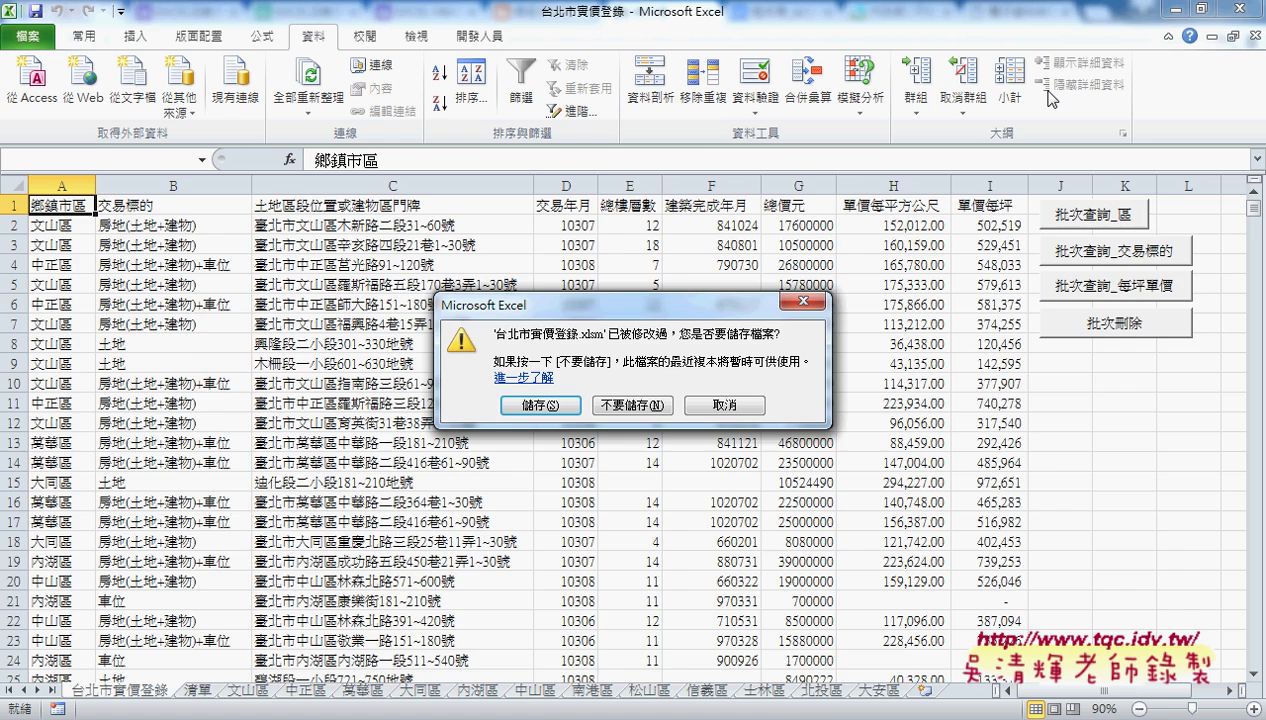
left_click(636, 400)
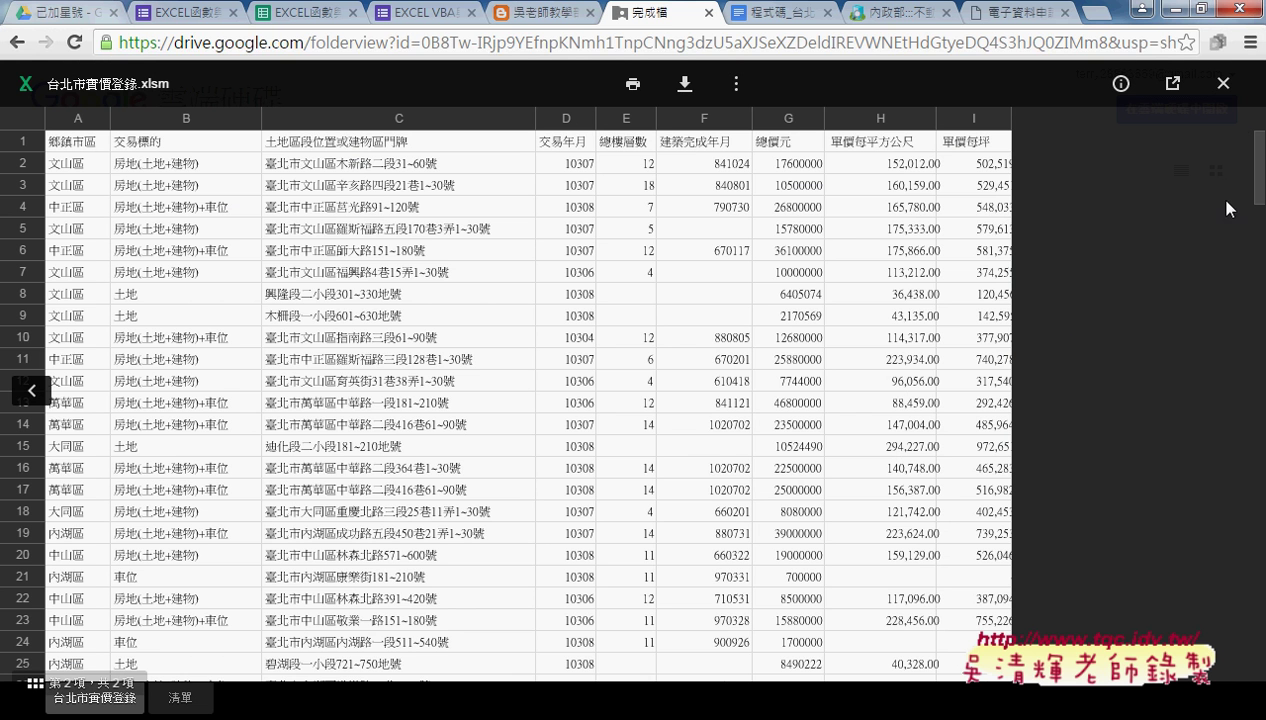
Step: Go to 03_Big_Data大數據範例 > 範例_台北市實價登錄 and open 程式碼_台北市實價登錄 in Google Docs
left_click(1223, 83)
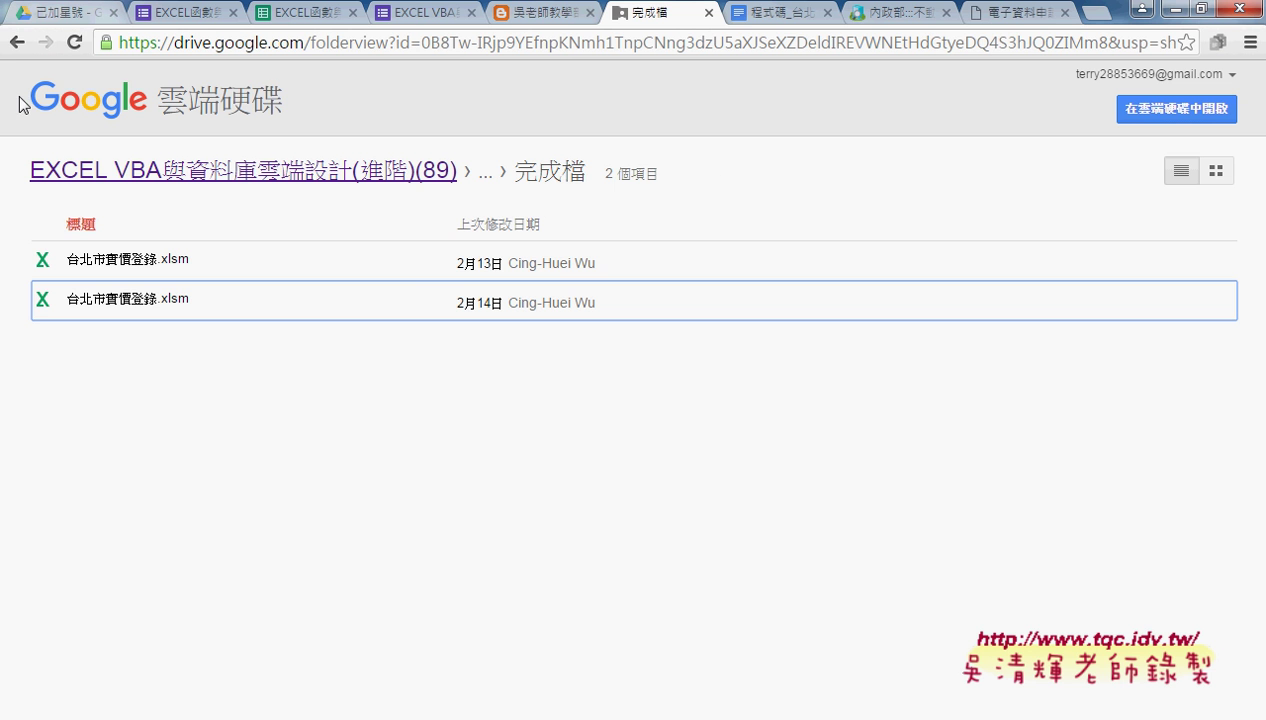
left_click(16, 43)
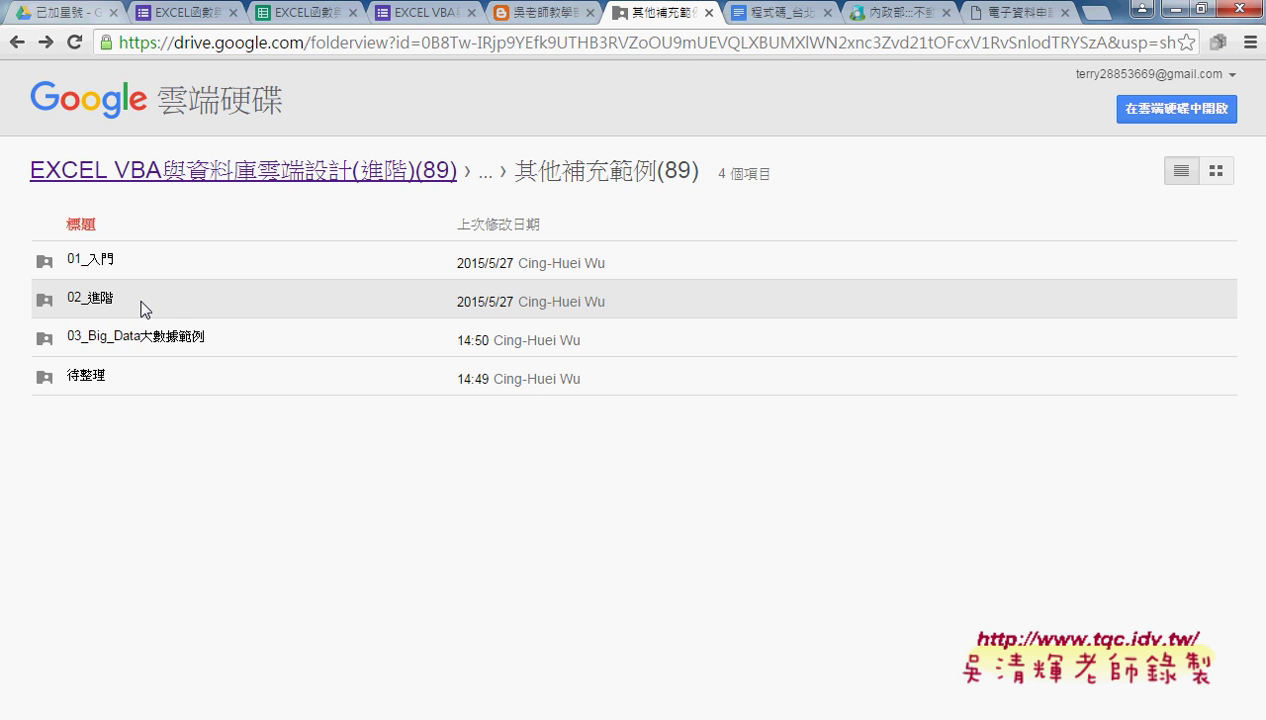
left_click(136, 338)
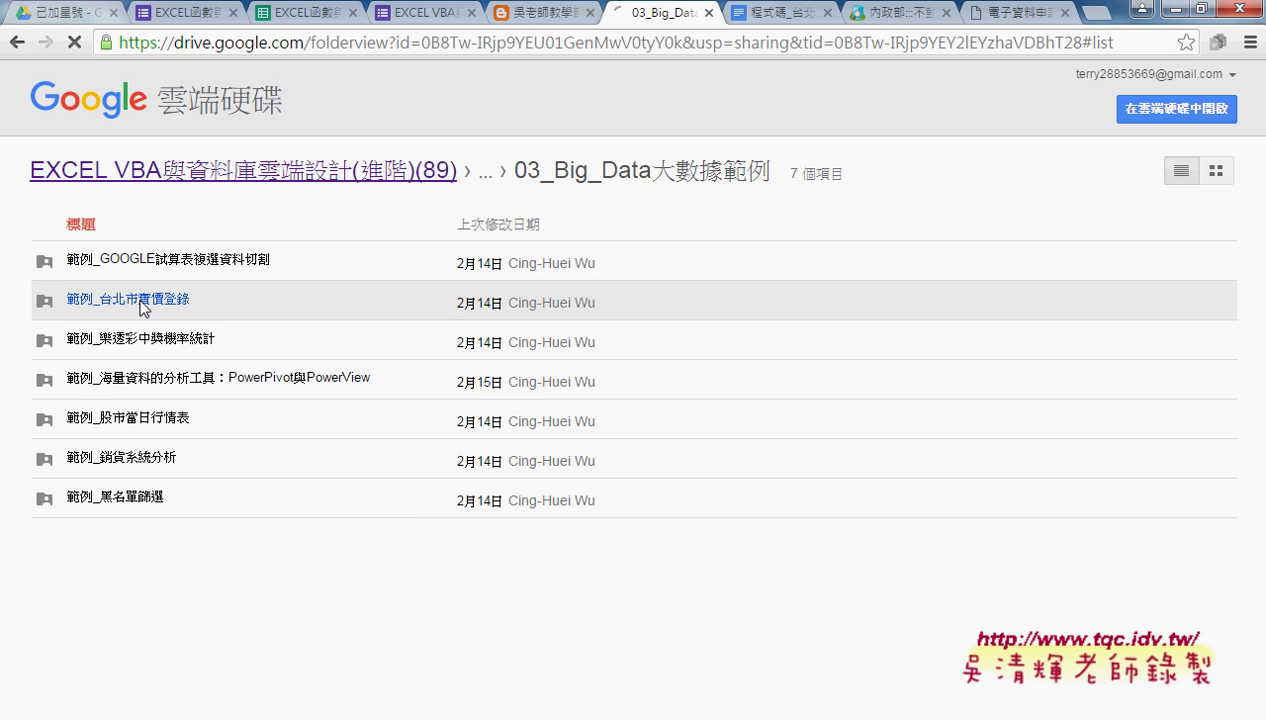
left_click(142, 309)
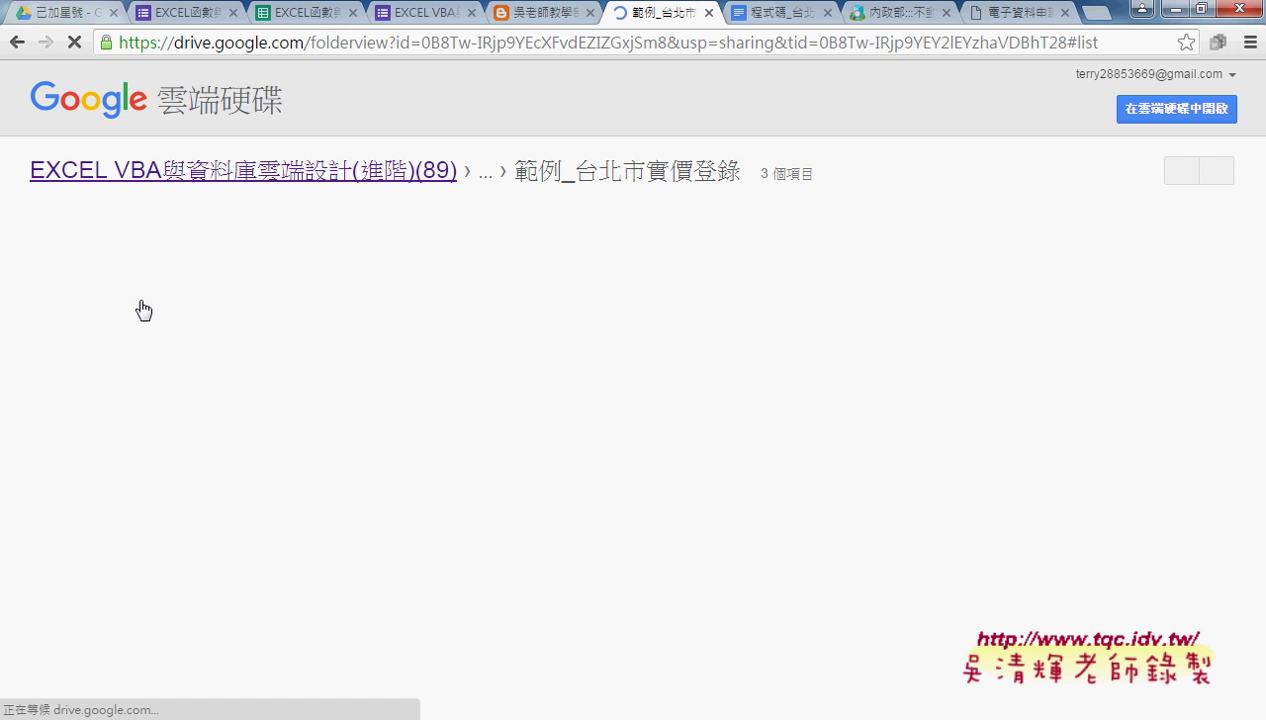
left_click(142, 309)
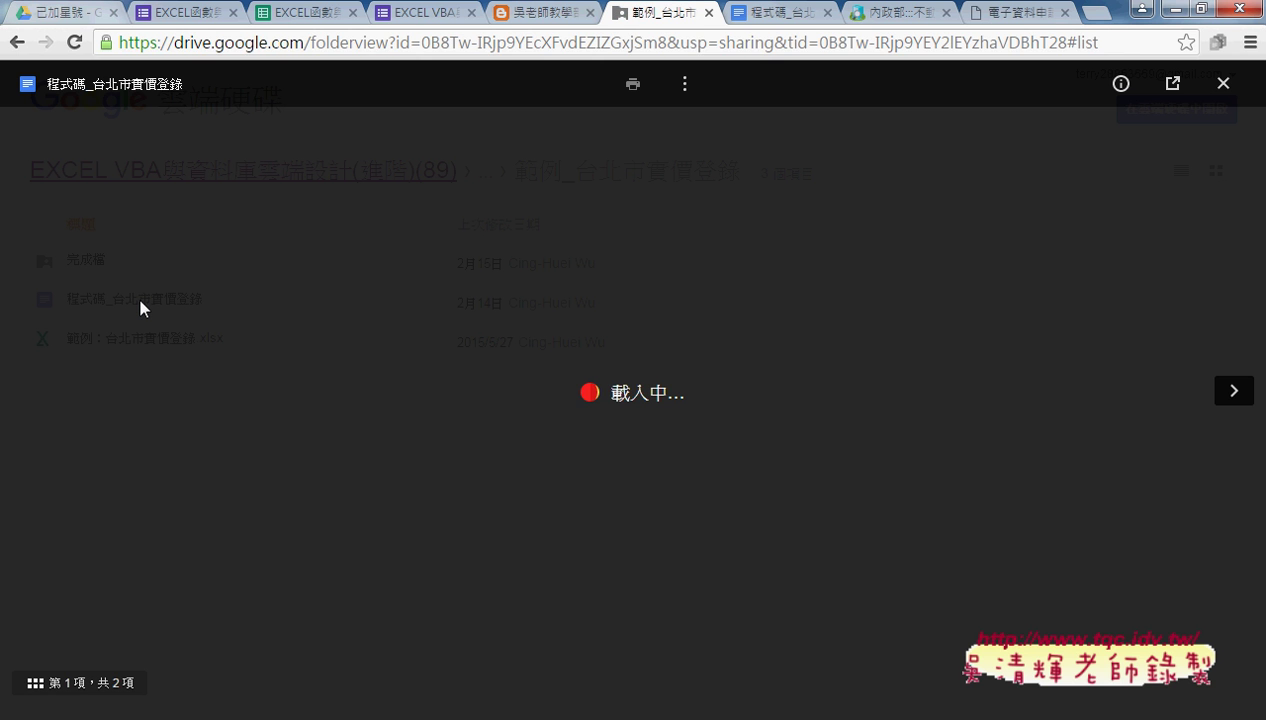
left_click(1172, 84)
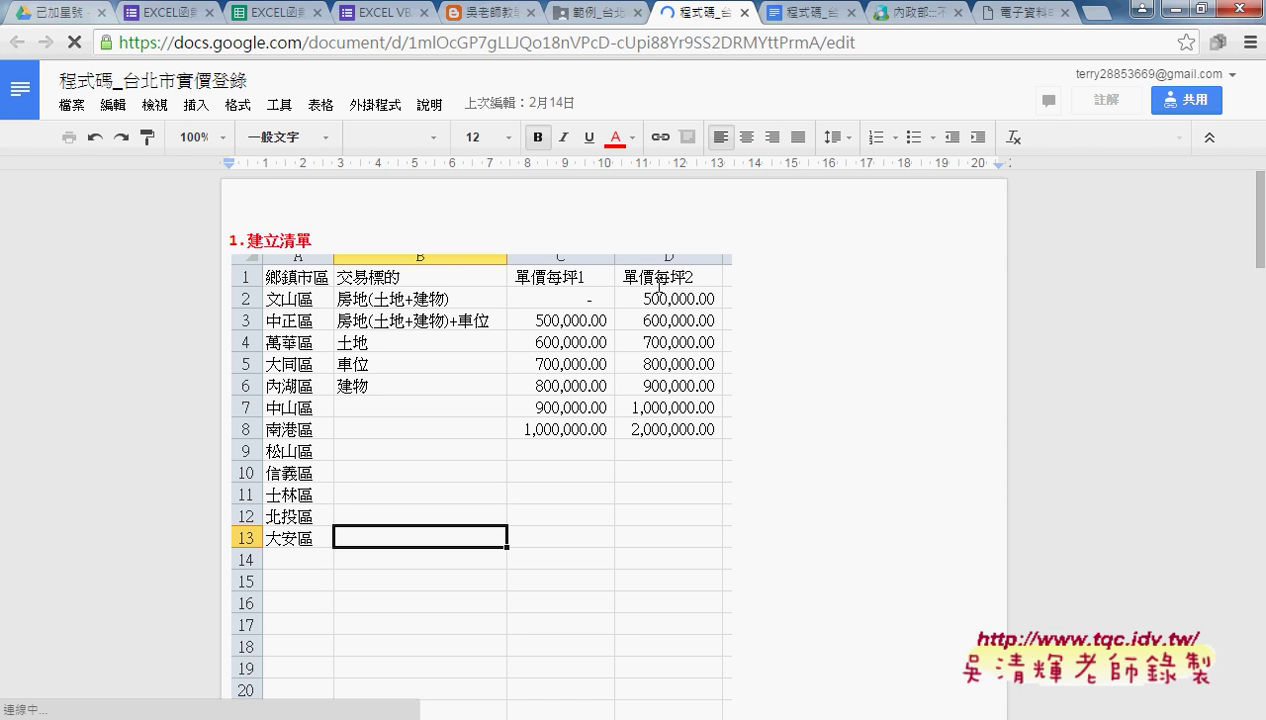
scroll(683, 416, "down", 1)
scroll(683, 416, "down", 5)
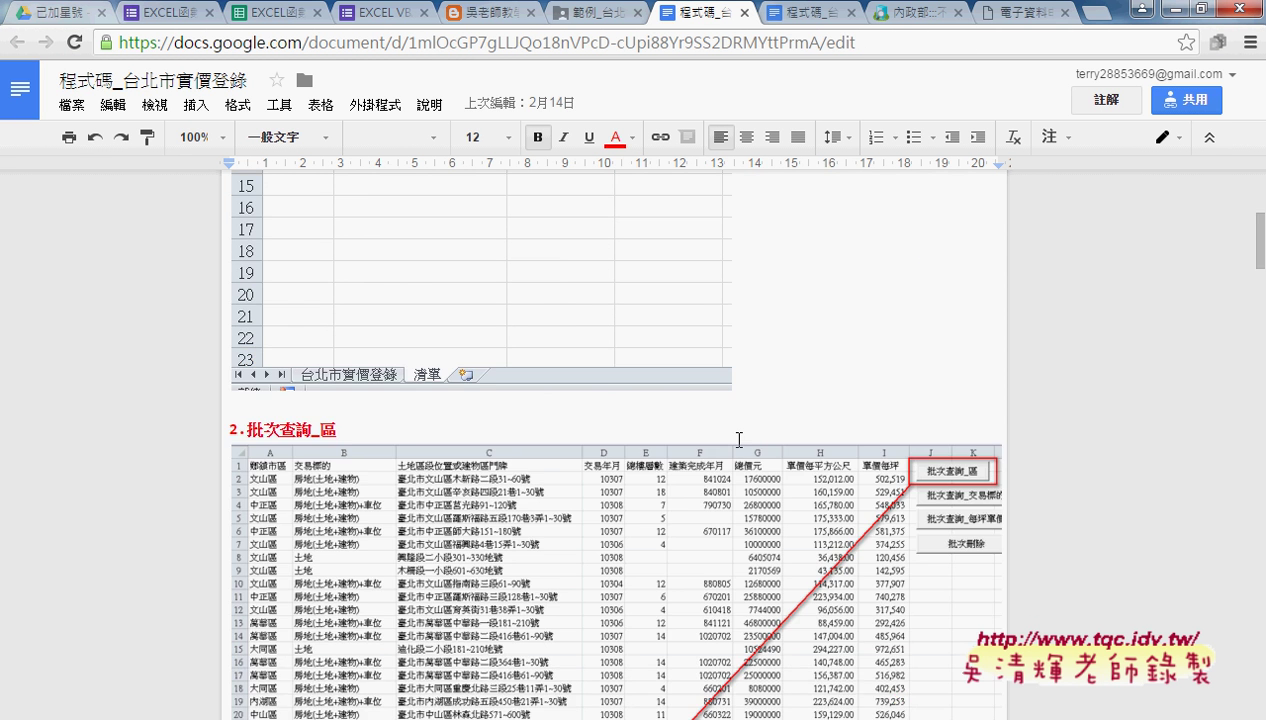
scroll(620, 405, "down", 5)
scroll(580, 400, "down", 2)
scroll(553, 398, "down", 3)
scroll(553, 398, "down", 5)
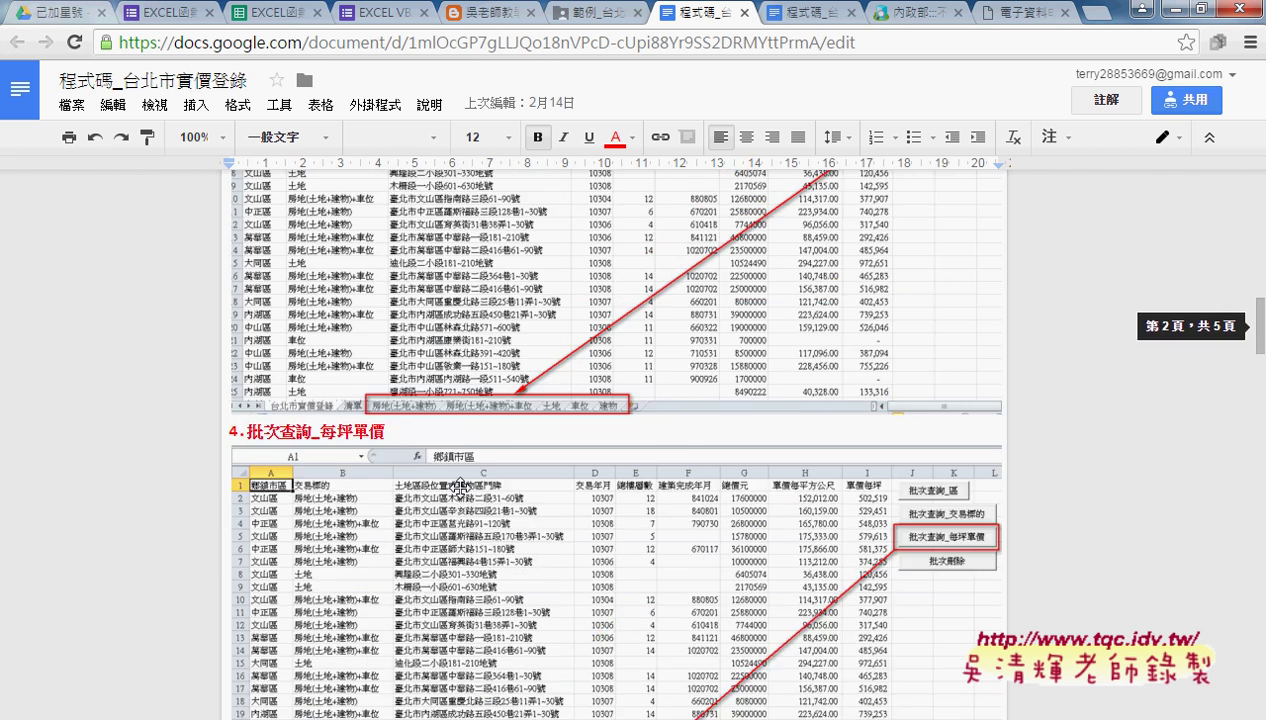
scroll(500, 390, "down", 5)
scroll(400, 380, "down", 3)
scroll(318, 367, "up", 1)
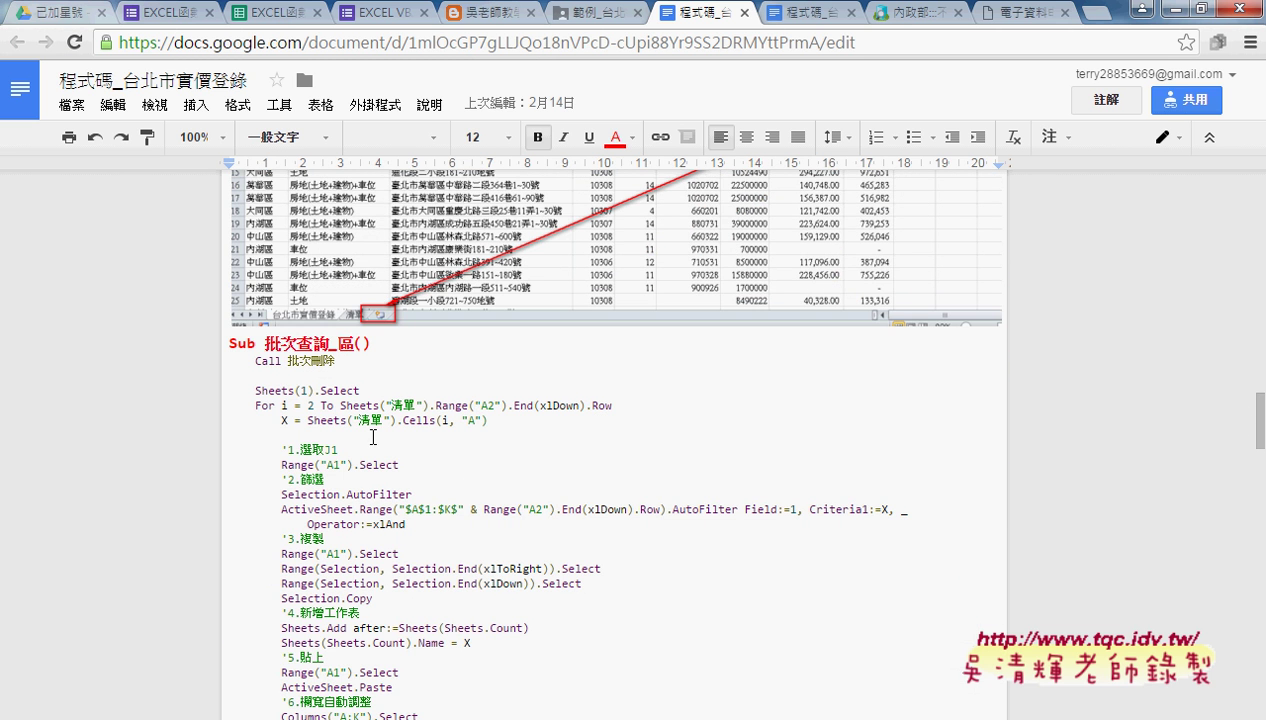
left_click_drag(227, 342, 396, 344)
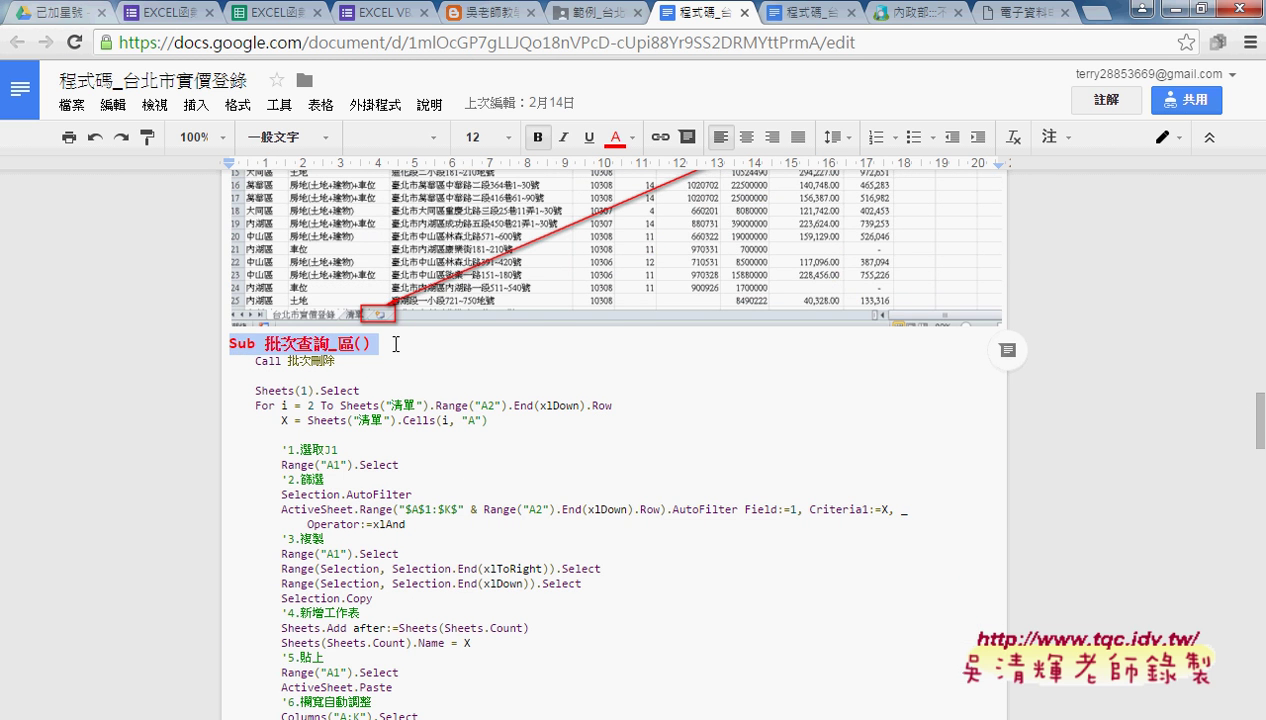
scroll(396, 344, "down", 5)
scroll(397, 400, "down", 1)
scroll(397, 467, "down", 3)
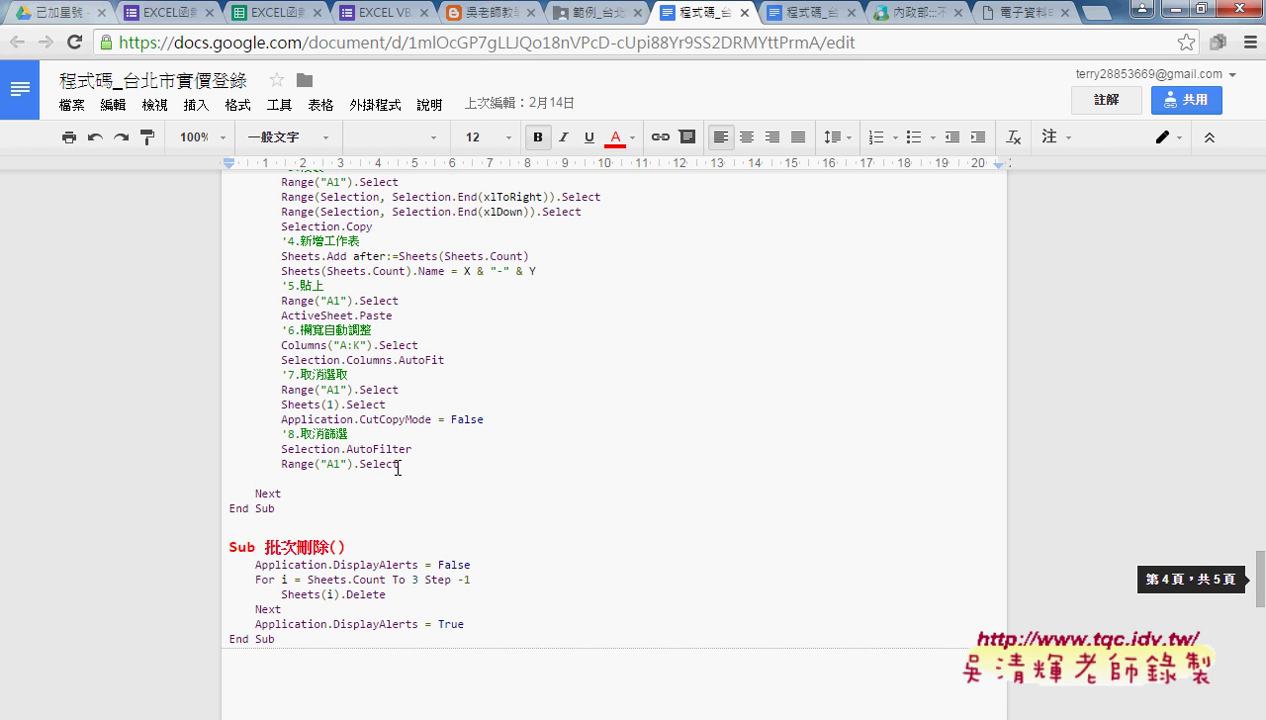